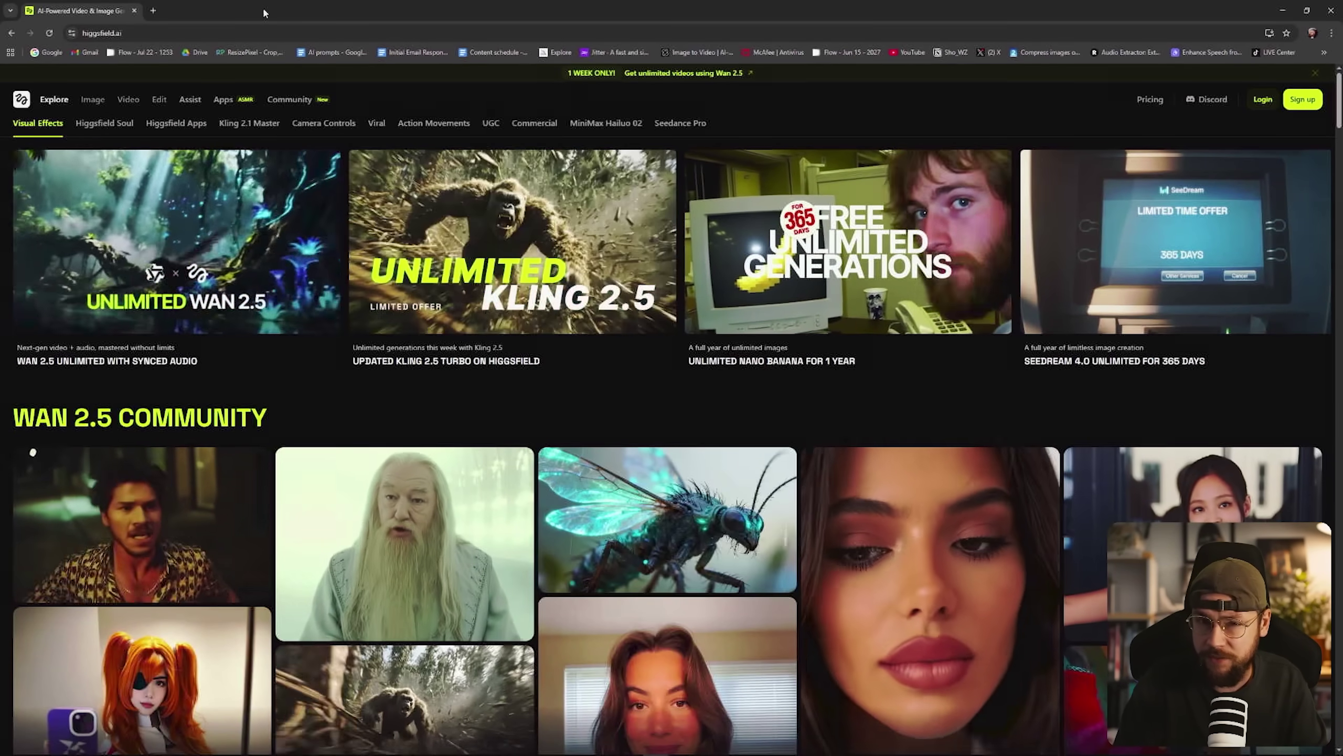
Open the WAN 2.5 Community gallery and play the wizard clip with the glowing phone
{"action": "scroll", "coordinate": [364, 291], "scroll_direction": "down", "scroll_amount": 4}
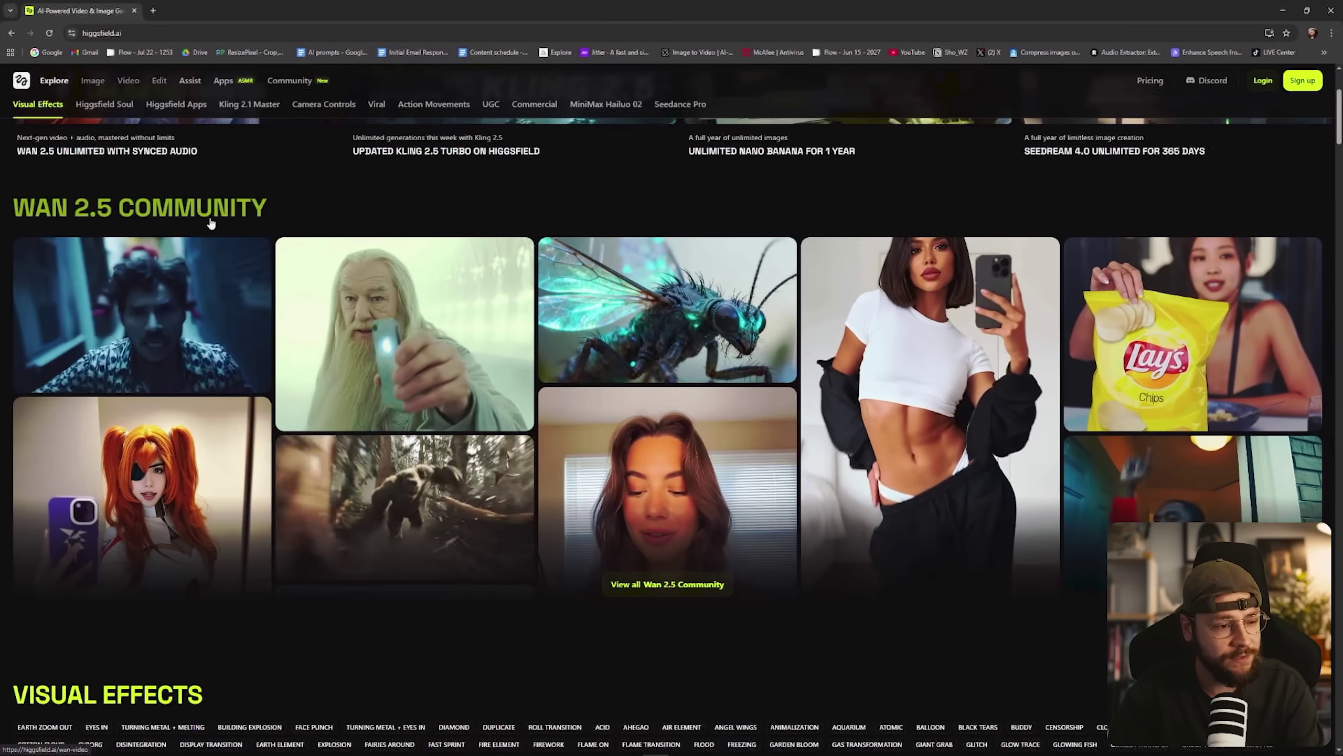
{"action": "left_click", "coordinate": [210, 223]}
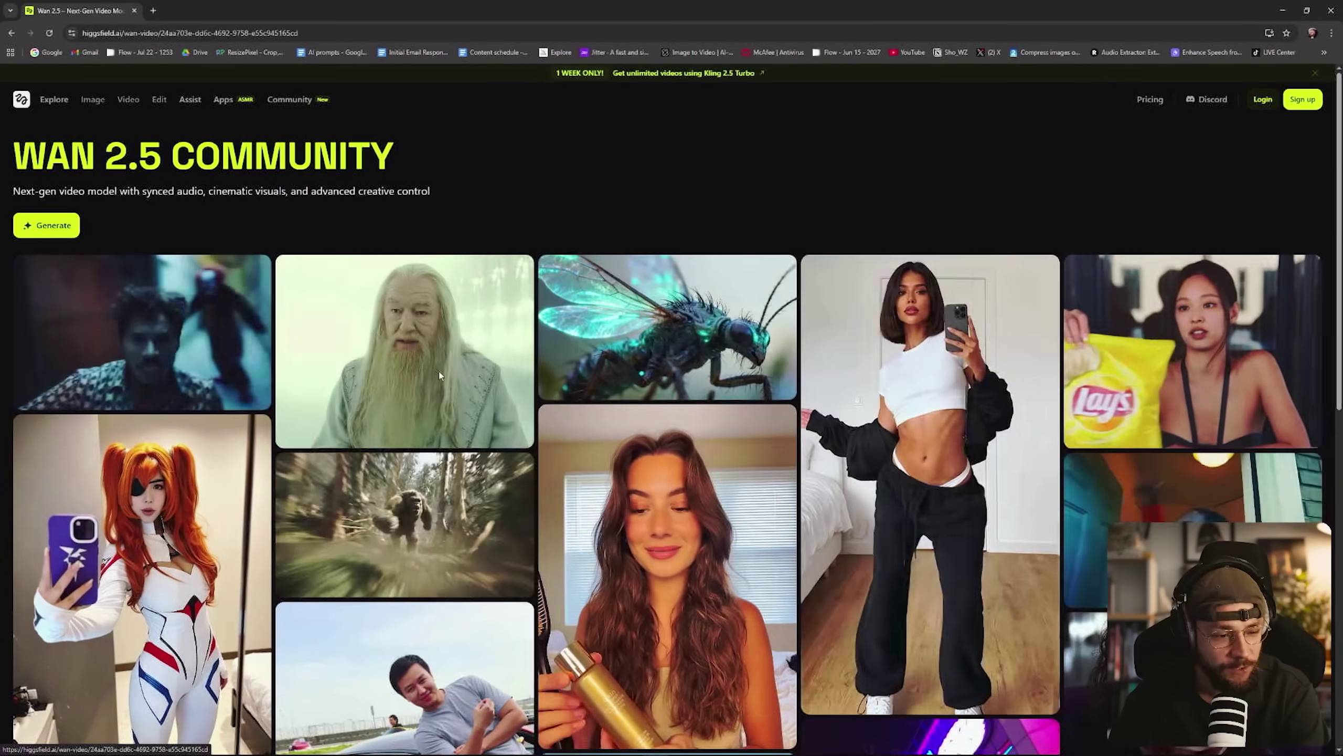
{"action": "left_click", "coordinate": [439, 371]}
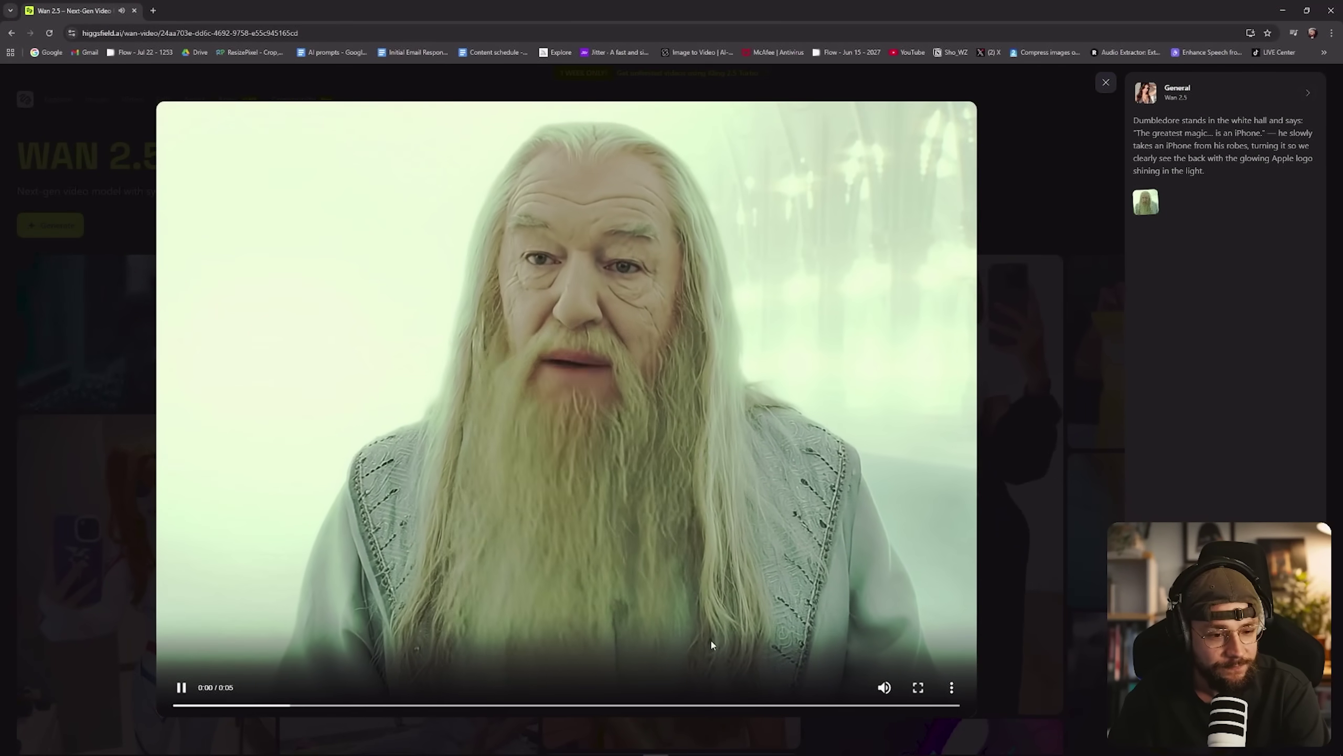
Mute the wizard clip, close it, and open the hallway dance clip
{"action": "mouse_move", "coordinate": [886, 687]}
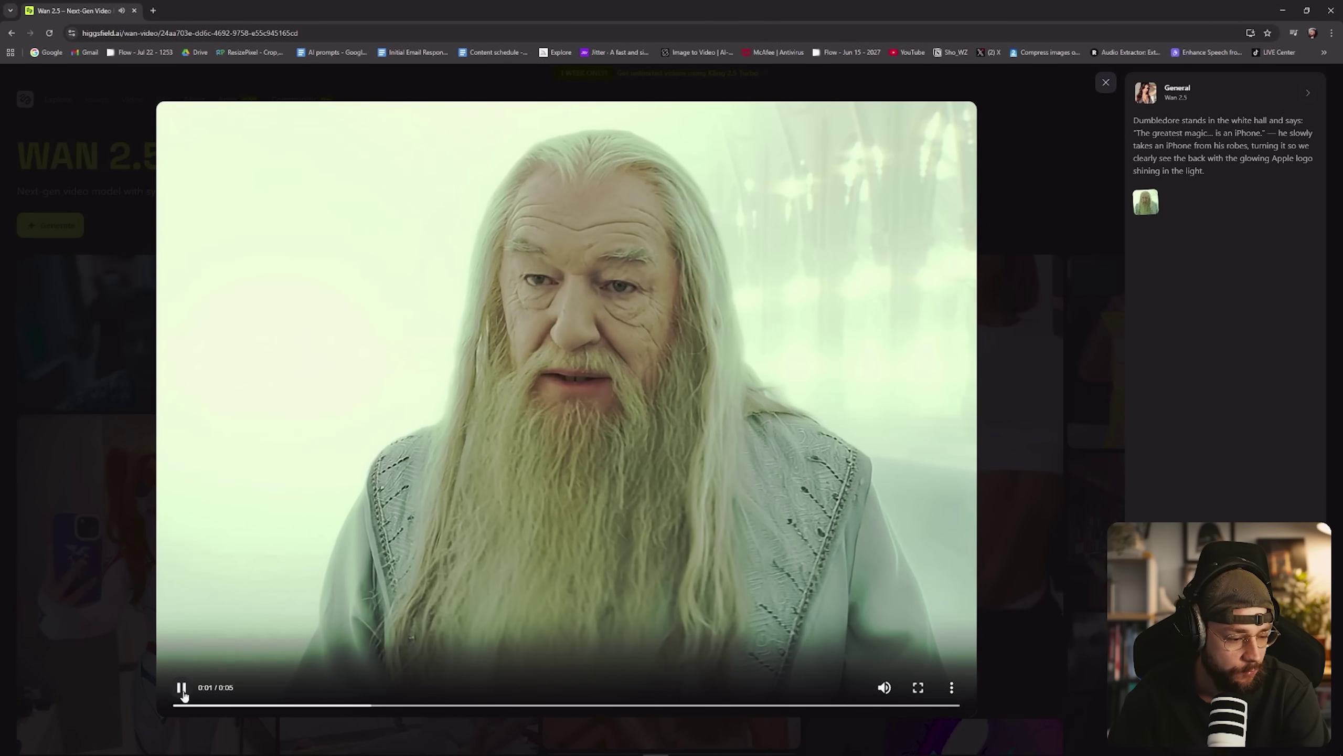
{"action": "left_click", "coordinate": [182, 687]}
{"action": "left_click", "coordinate": [181, 687]}
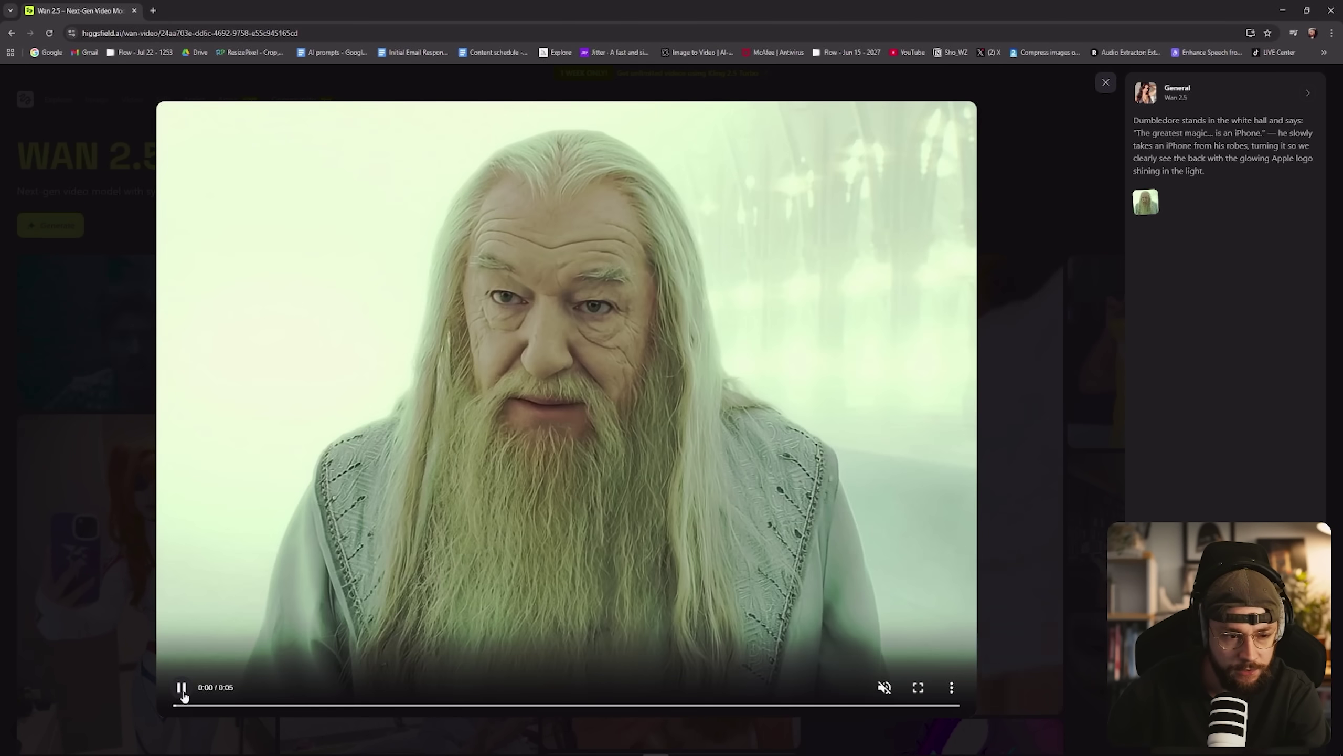
{"action": "key", "text": "Escape"}
{"action": "left_click", "coordinate": [1036, 552]}
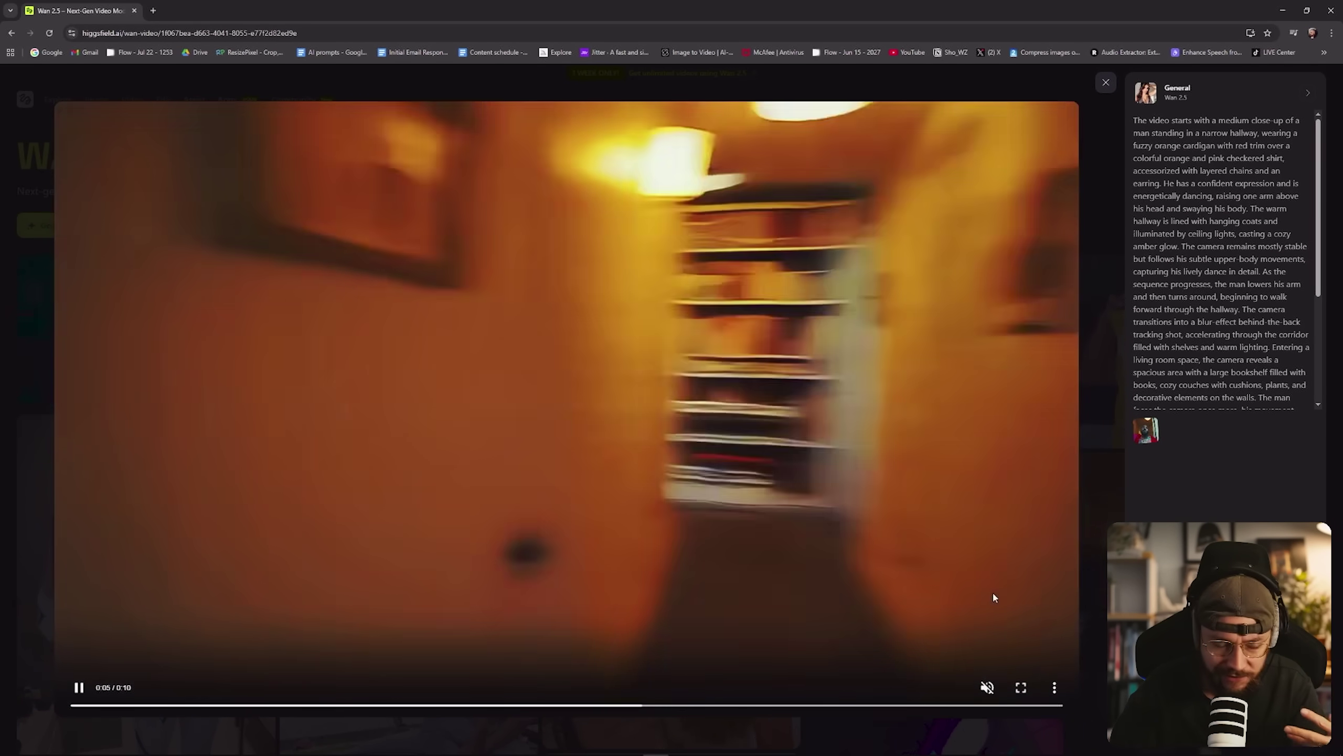
Preview the Nutella office clip and the Coca-Cola clip from the community gallery
{"action": "key", "text": "Escape"}
{"action": "scroll", "coordinate": [868, 581], "scroll_direction": "down", "scroll_amount": 2}
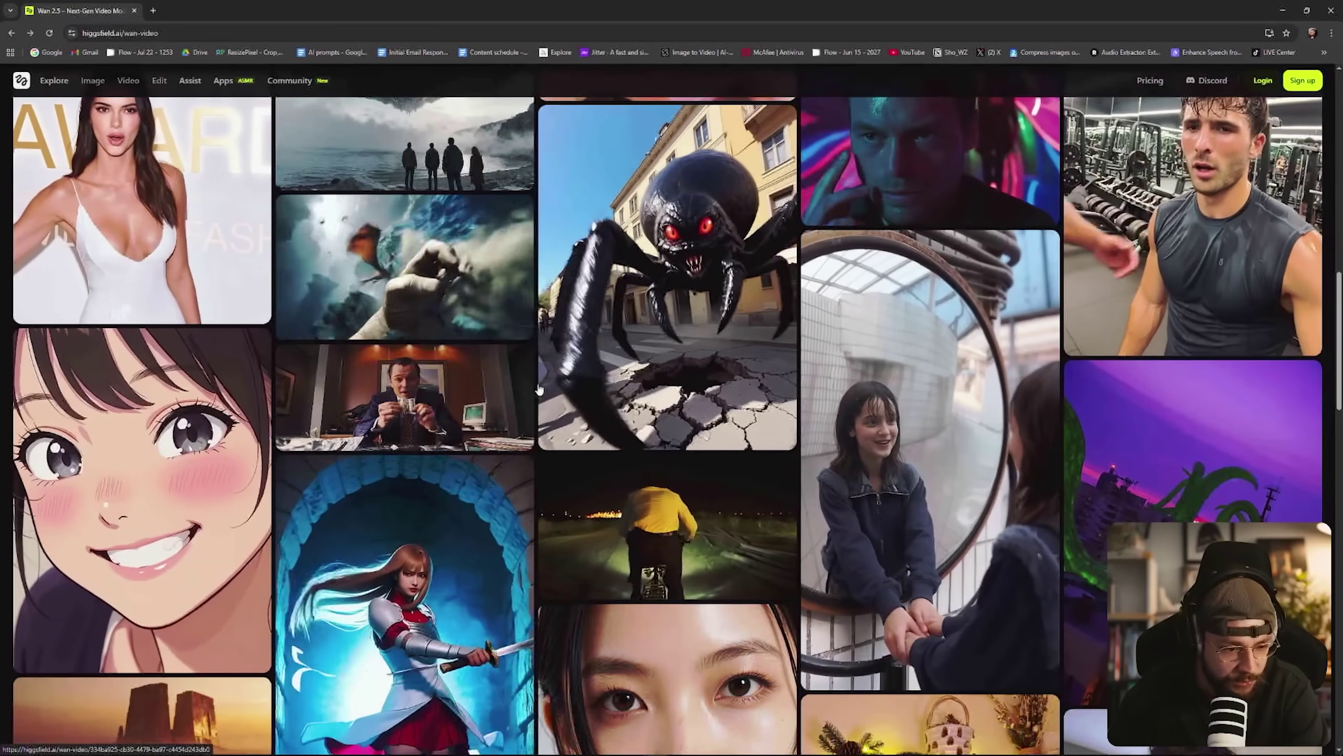
{"action": "left_click", "coordinate": [495, 390]}
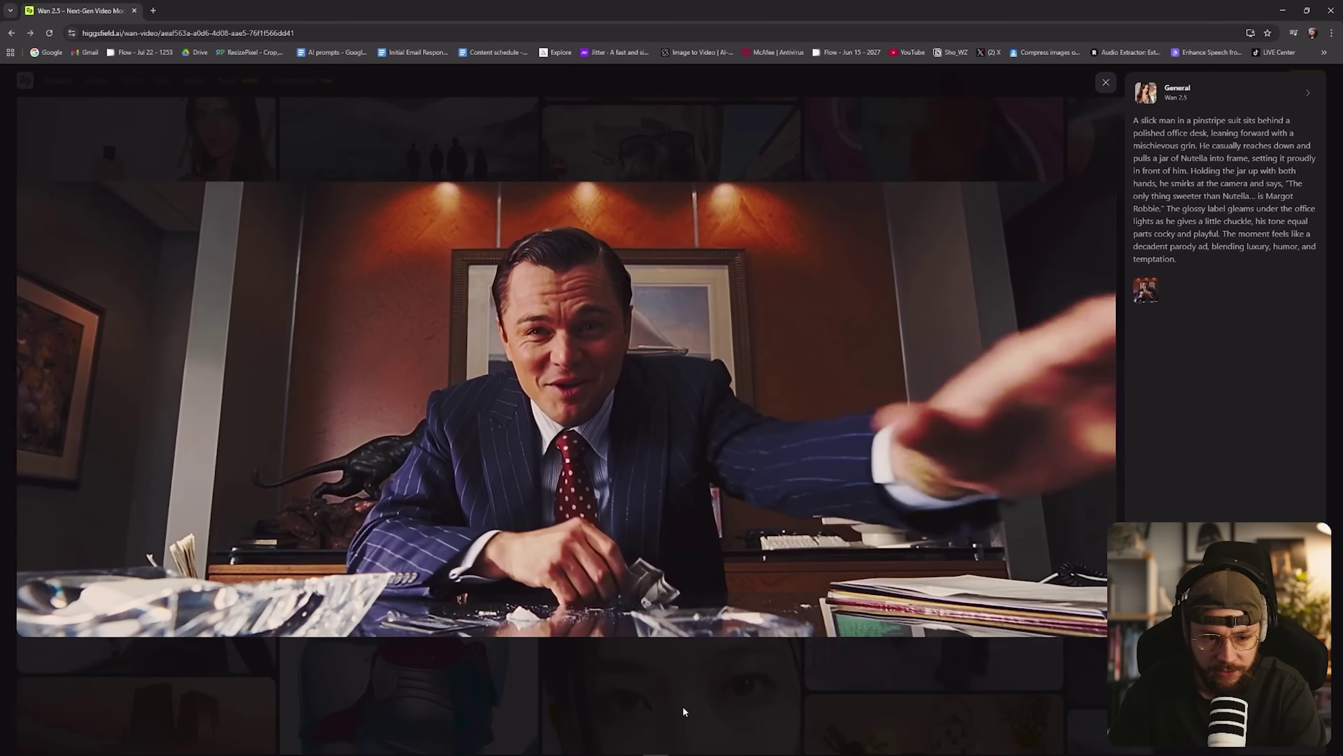
{"action": "left_click", "coordinate": [682, 706]}
{"action": "scroll", "coordinate": [940, 421], "scroll_direction": "down", "scroll_amount": 3}
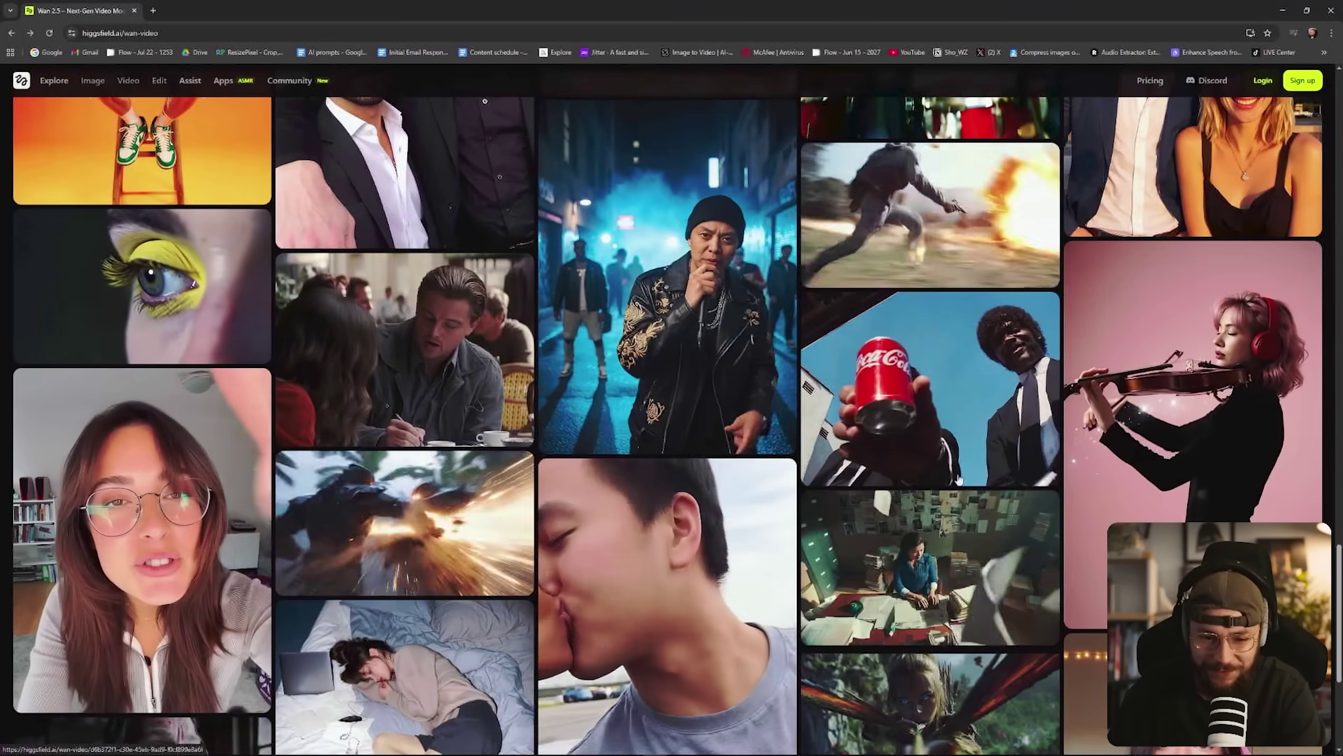
{"action": "left_click", "coordinate": [888, 405]}
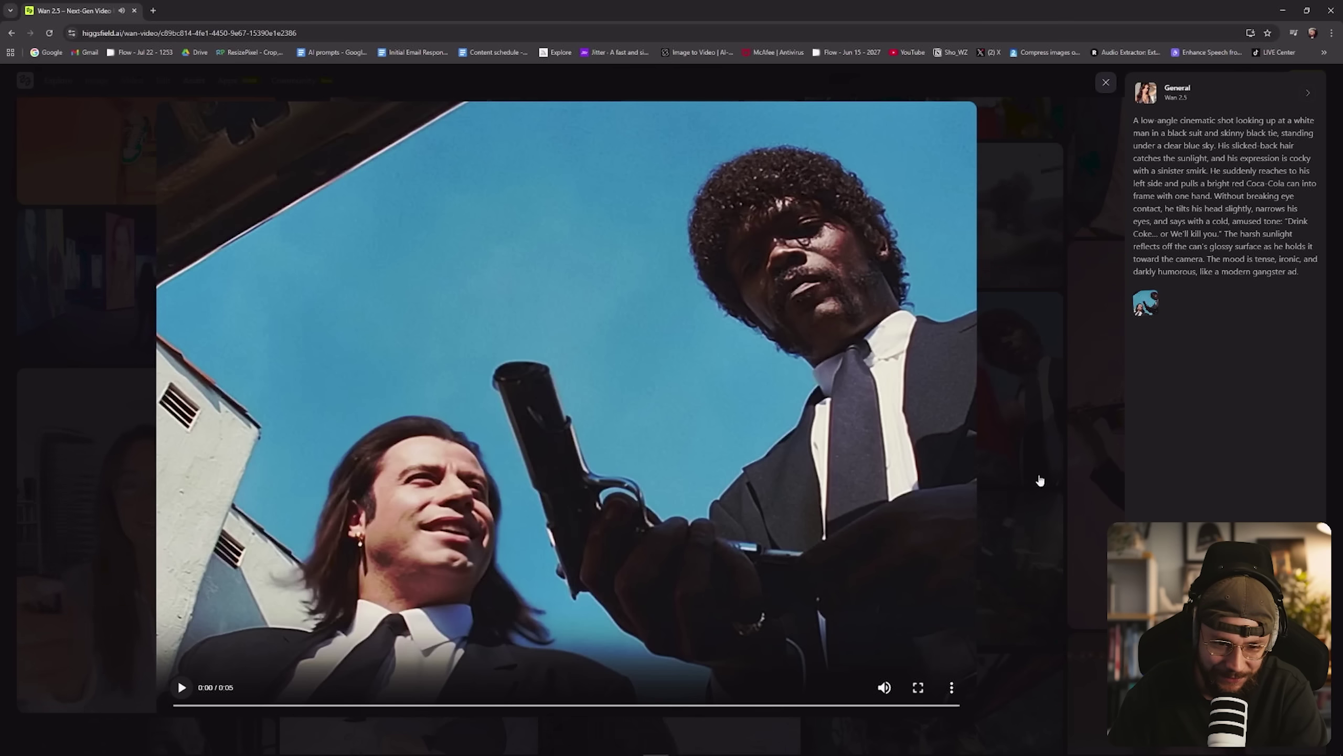
{"action": "left_click", "coordinate": [1065, 502]}
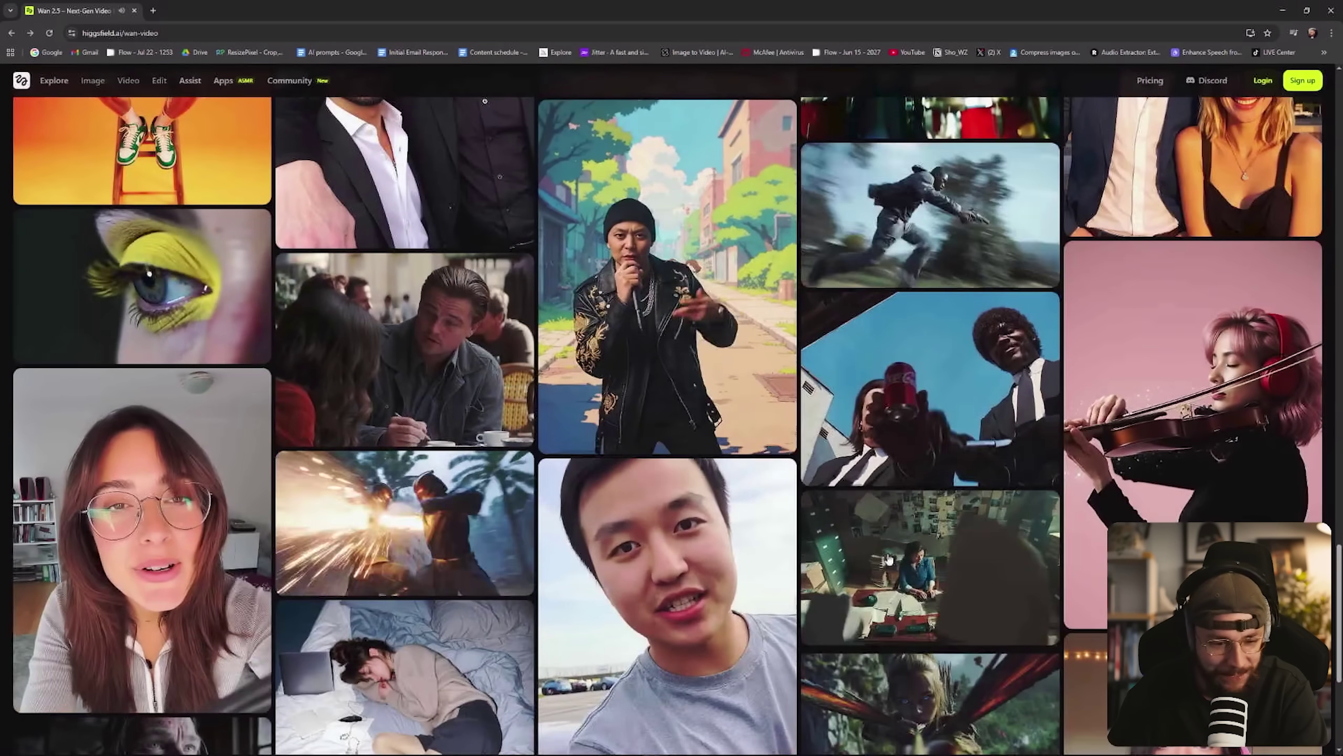
Preview the Jack Daniel's clip further down the gallery
{"action": "scroll", "coordinate": [577, 638], "scroll_direction": "down", "scroll_amount": 4}
{"action": "scroll", "coordinate": [265, 577], "scroll_direction": "down", "scroll_amount": 2}
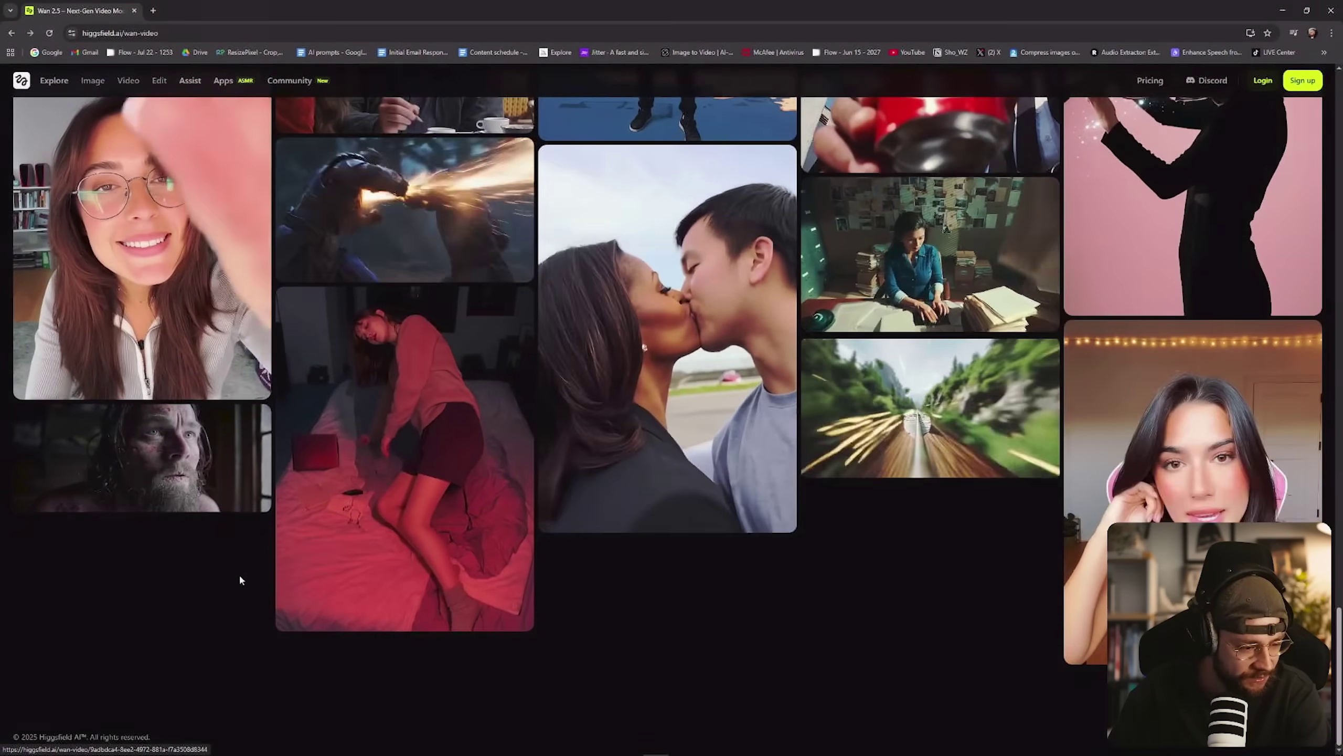
{"action": "left_click", "coordinate": [196, 483]}
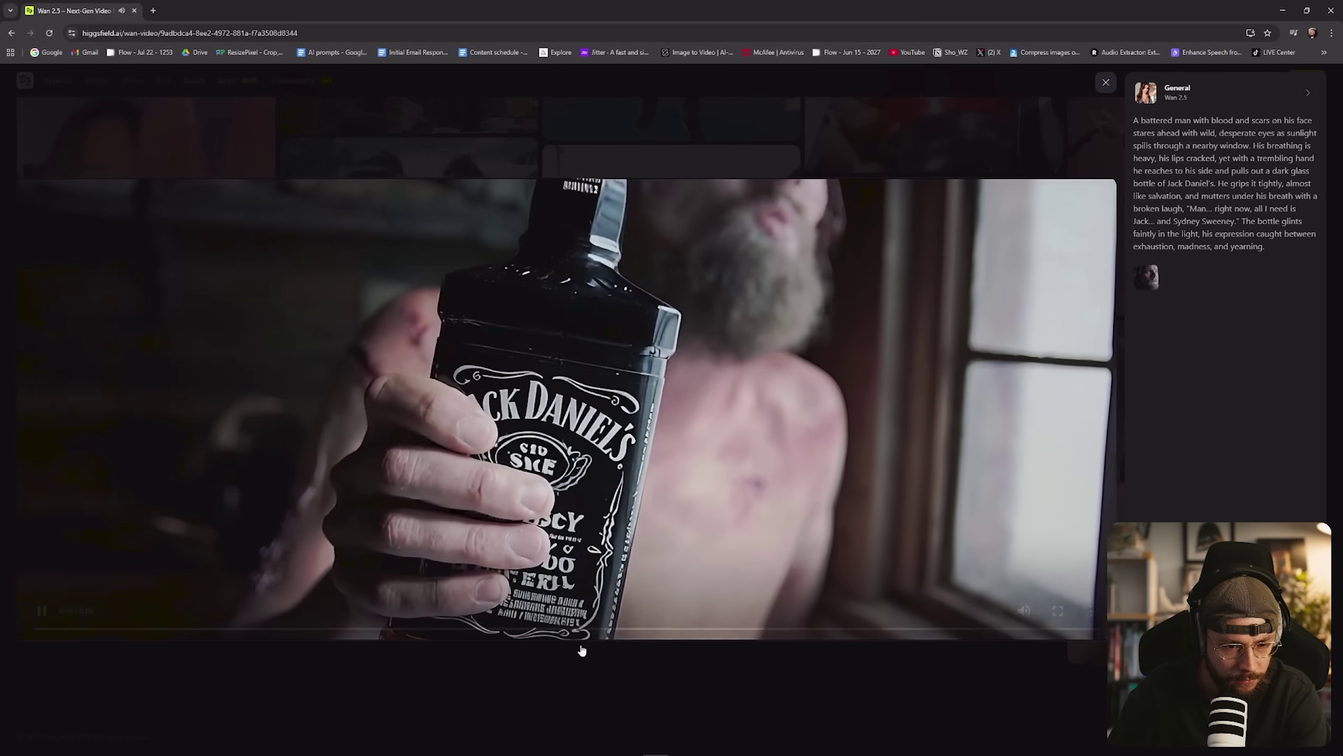
{"action": "left_click", "coordinate": [578, 643]}
Scroll back up to the top of the Explore page
{"action": "scroll", "coordinate": [581, 647], "scroll_direction": "up", "scroll_amount": 5}
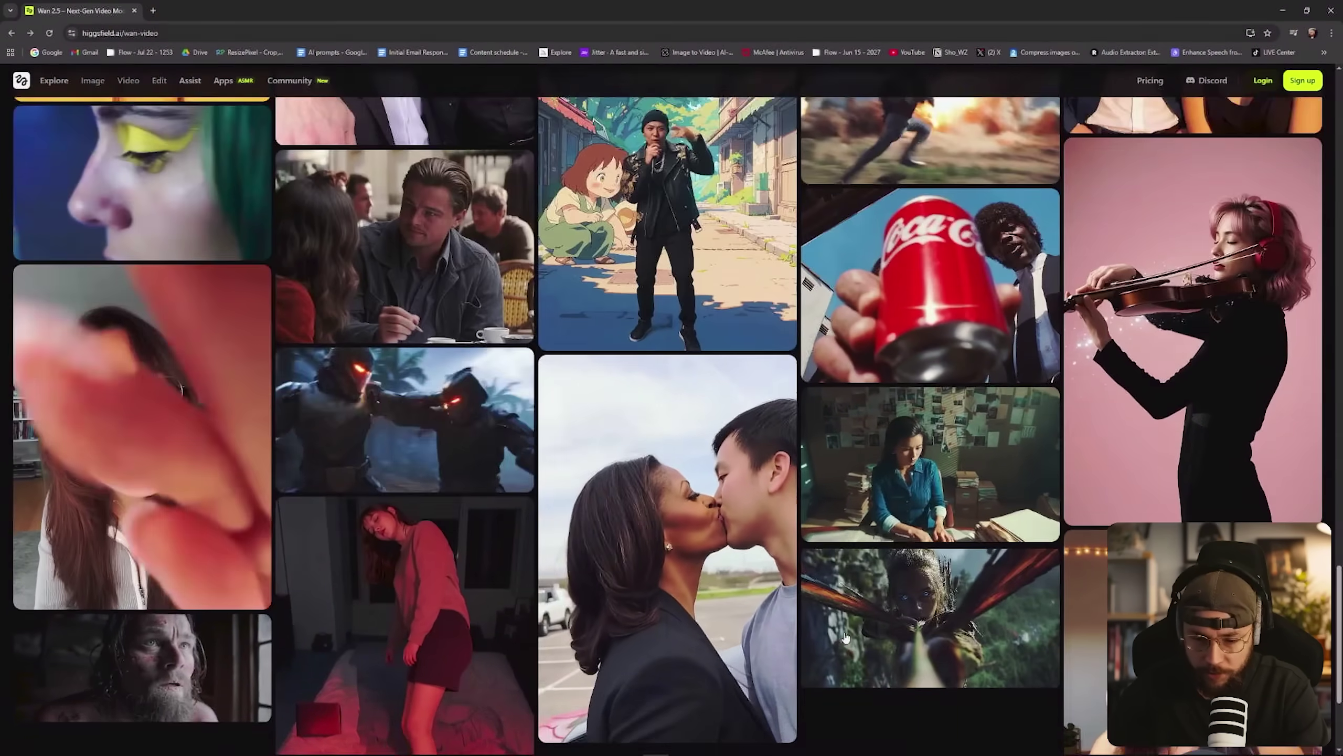
{"action": "scroll", "coordinate": [867, 628], "scroll_direction": "down", "scroll_amount": 5}
{"action": "scroll", "coordinate": [1035, 536], "scroll_direction": "up", "scroll_amount": 15}
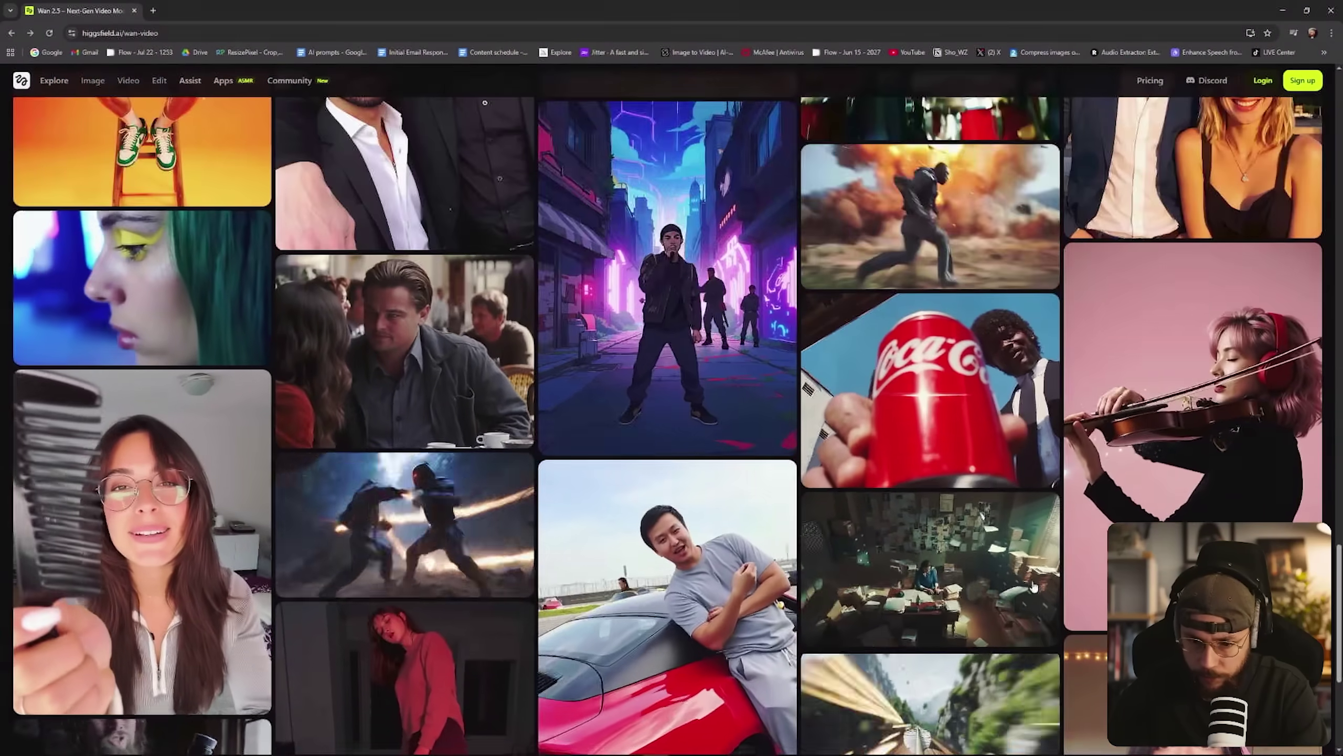
{"action": "scroll", "coordinate": [548, 508], "scroll_direction": "up", "scroll_amount": 8}
{"action": "scroll", "coordinate": [854, 550], "scroll_direction": "up", "scroll_amount": 11}
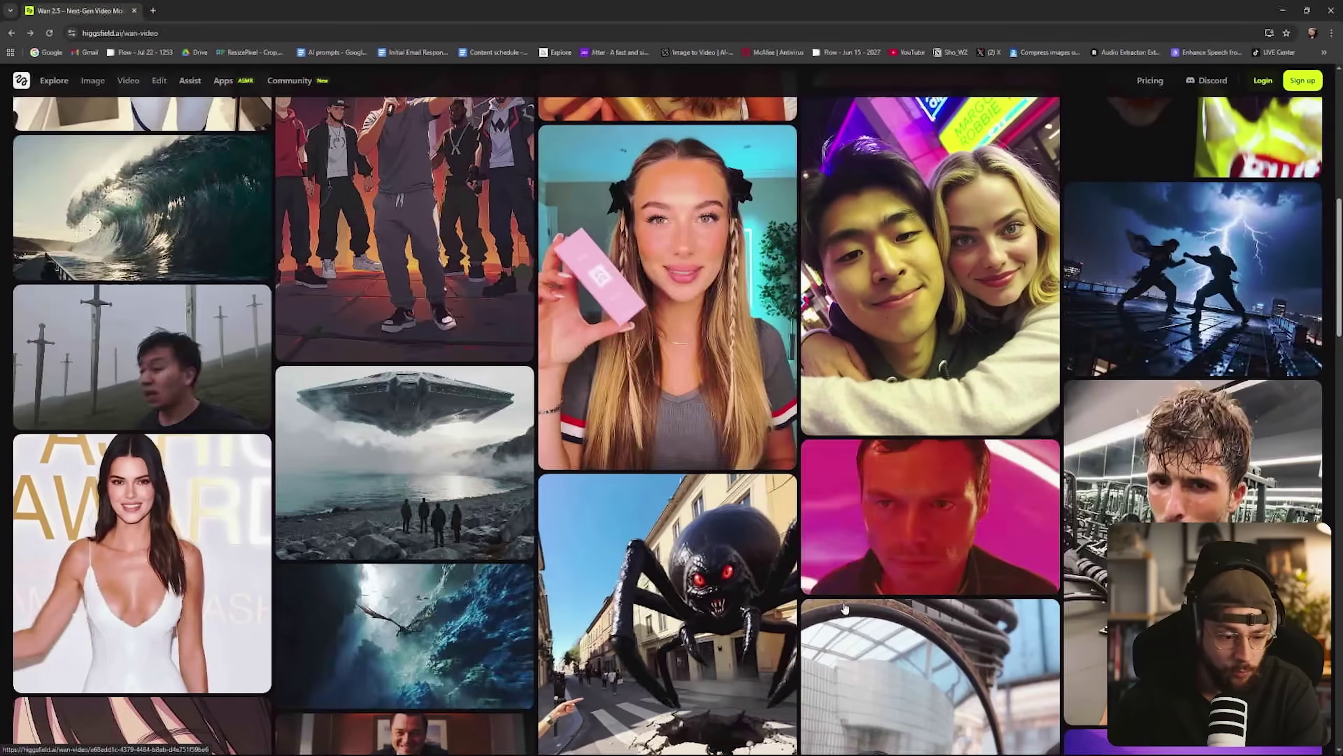
{"action": "scroll", "coordinate": [849, 606], "scroll_direction": "up", "scroll_amount": 7}
{"action": "scroll", "coordinate": [874, 622], "scroll_direction": "up", "scroll_amount": 5}
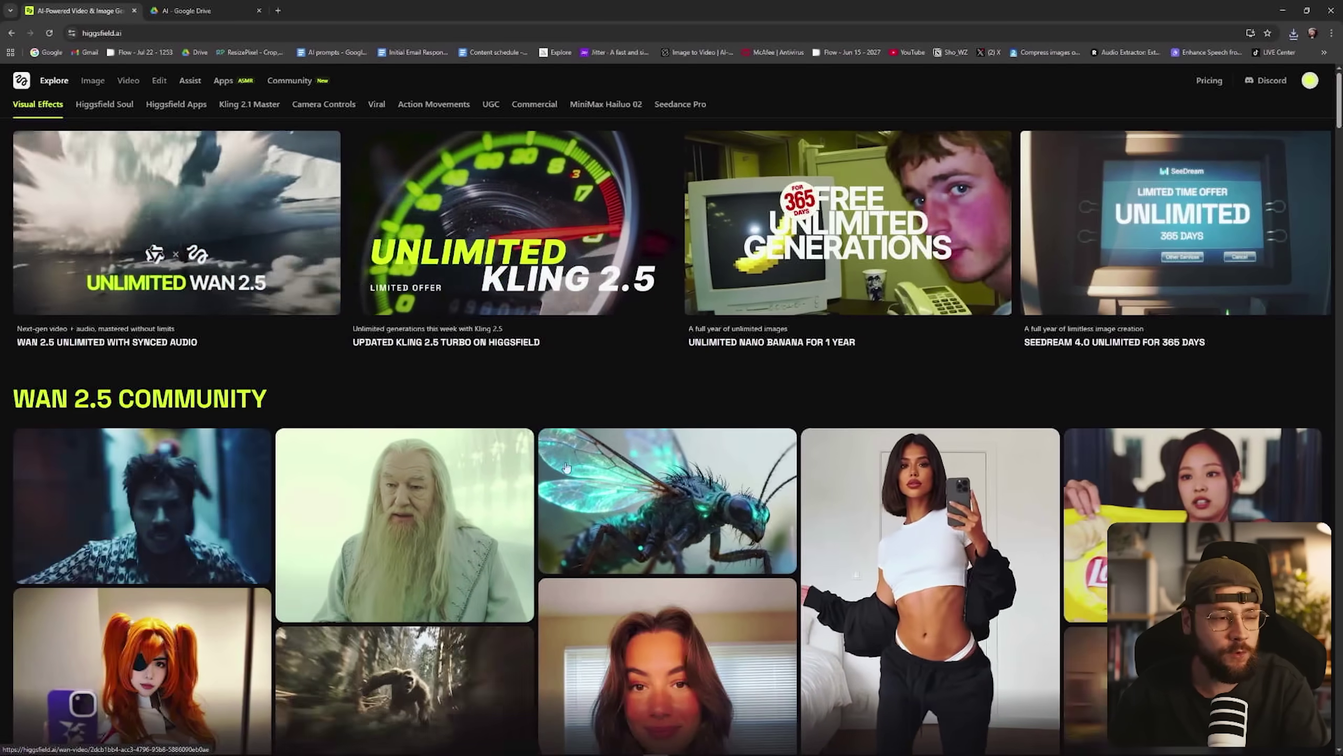
Switch to Image generation, check the model list, and open the meditating geode monk image
{"action": "mouse_move", "coordinate": [94, 81]}
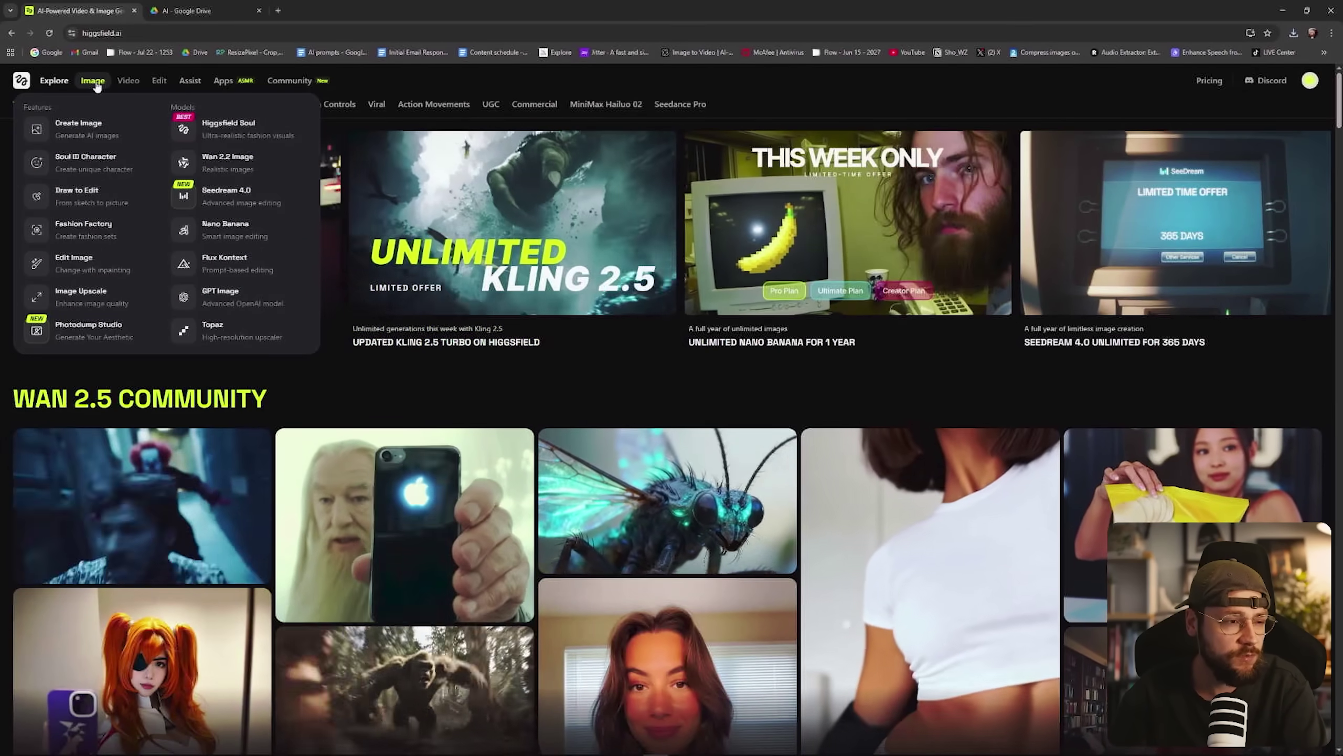
{"action": "left_click", "coordinate": [77, 126]}
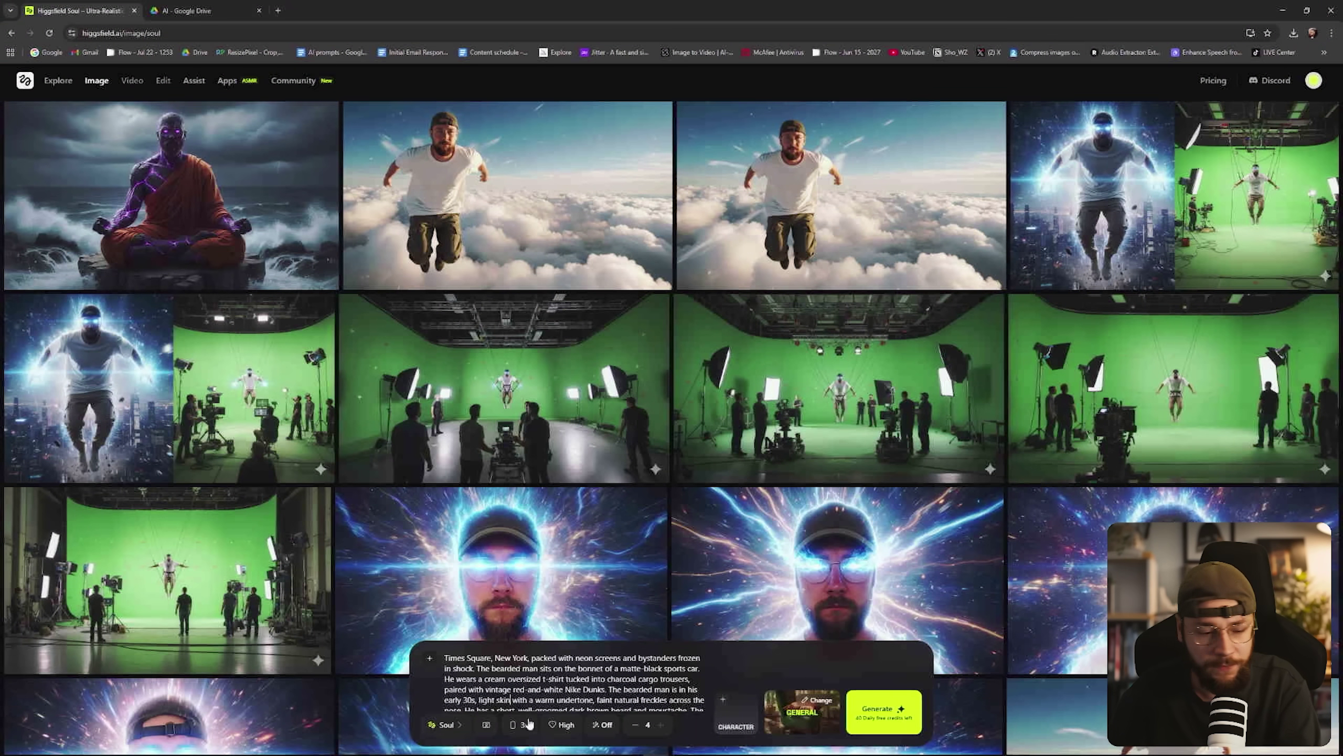
{"action": "left_click", "coordinate": [446, 725]}
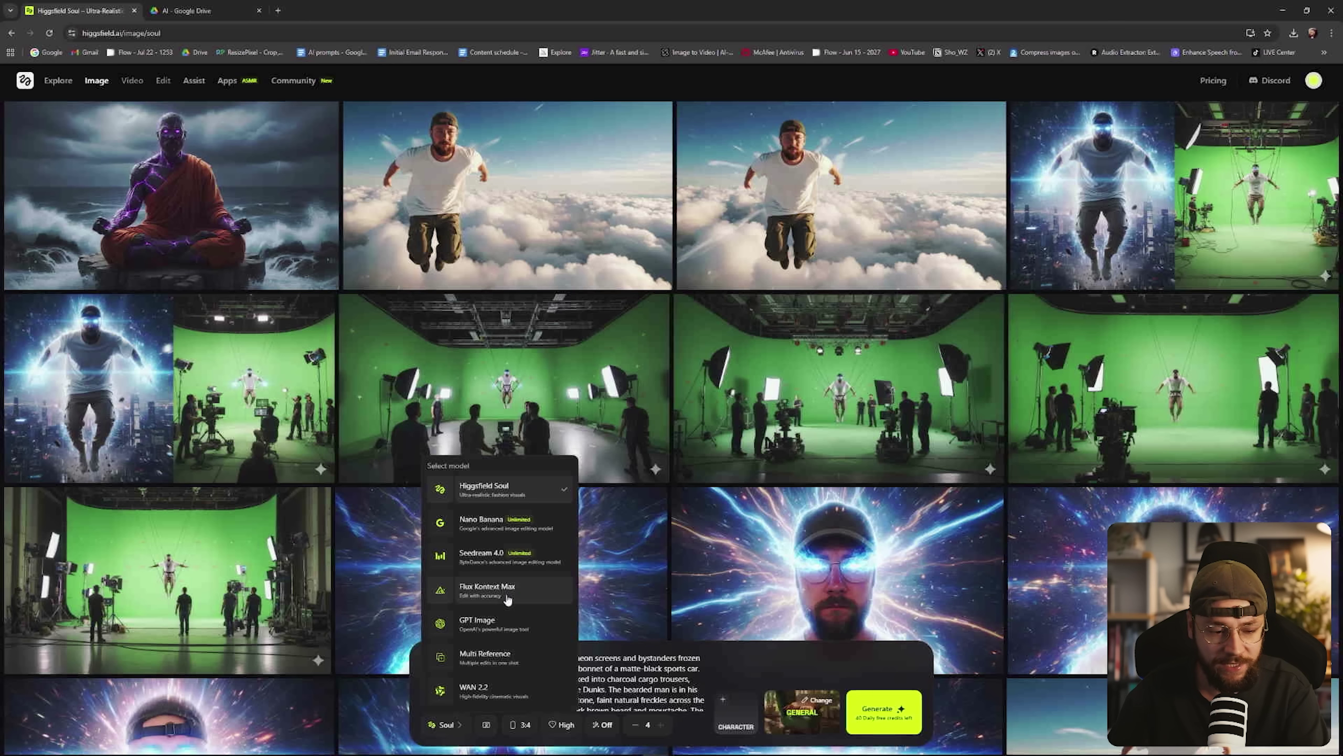
{"action": "left_click", "coordinate": [294, 202]}
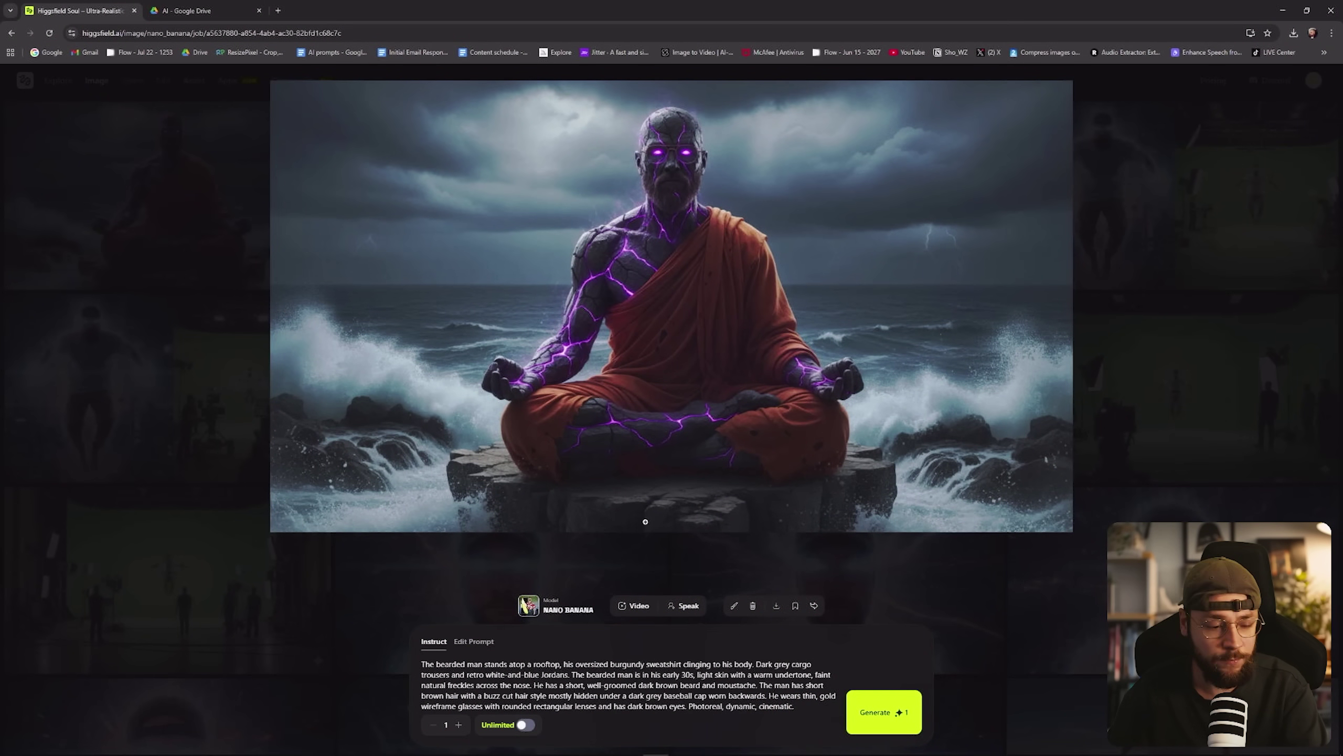
Show the monk image's prompt, enlarge and close its reference photo, then close the viewer
{"action": "left_click", "coordinate": [488, 641]}
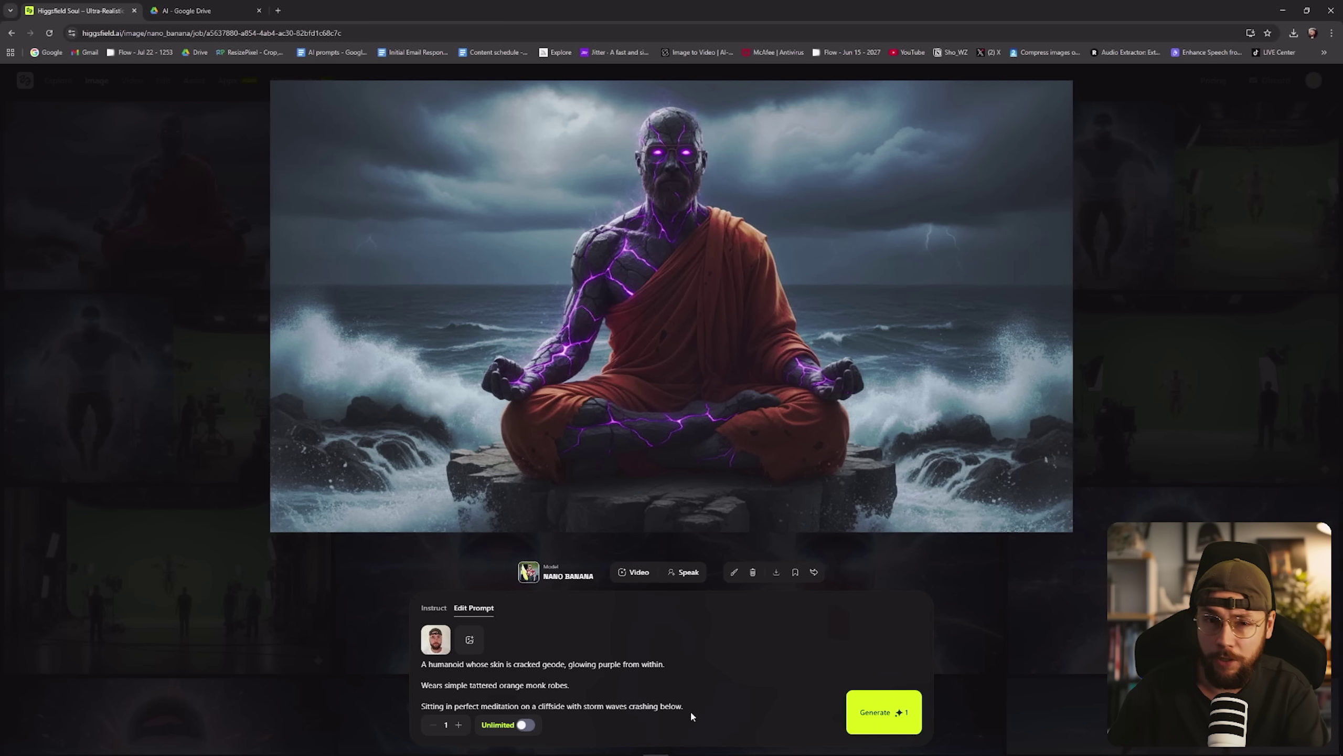
{"action": "left_click", "coordinate": [437, 642]}
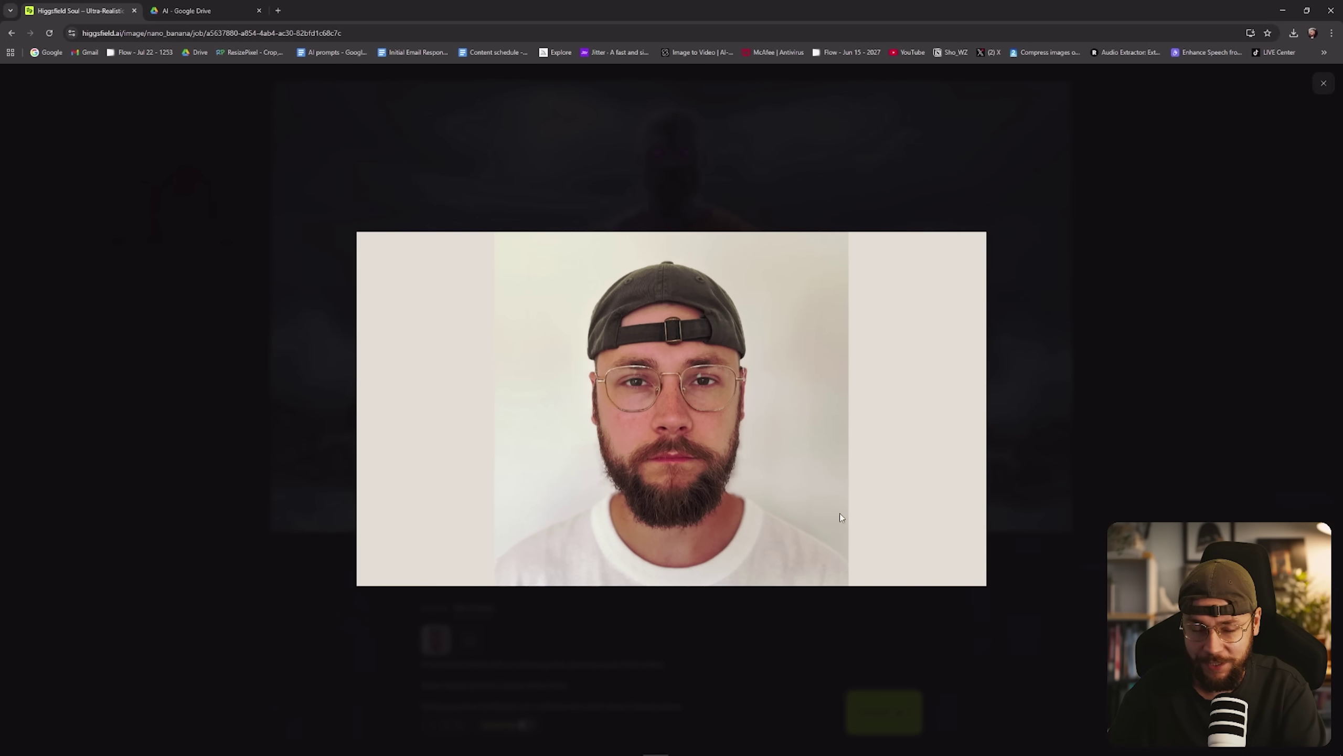
{"action": "left_click", "coordinate": [1324, 83]}
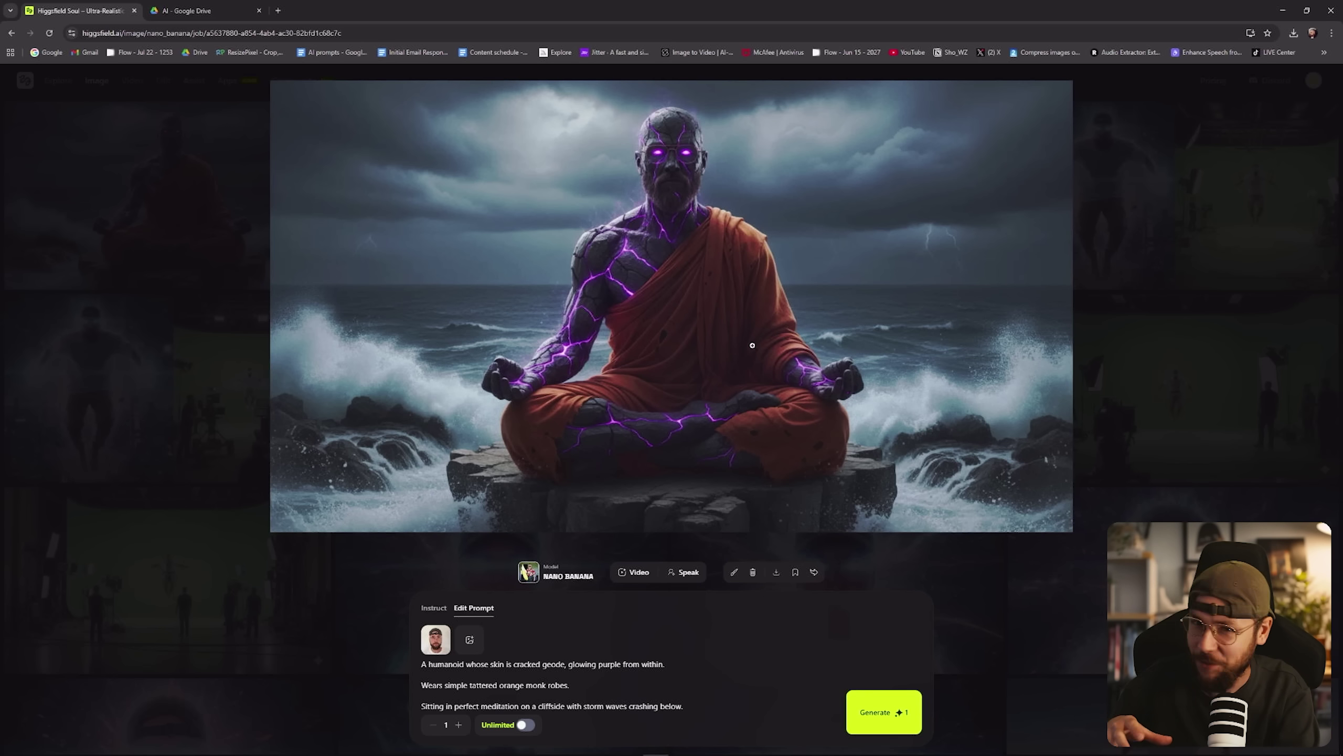
{"action": "key", "text": "Escape"}
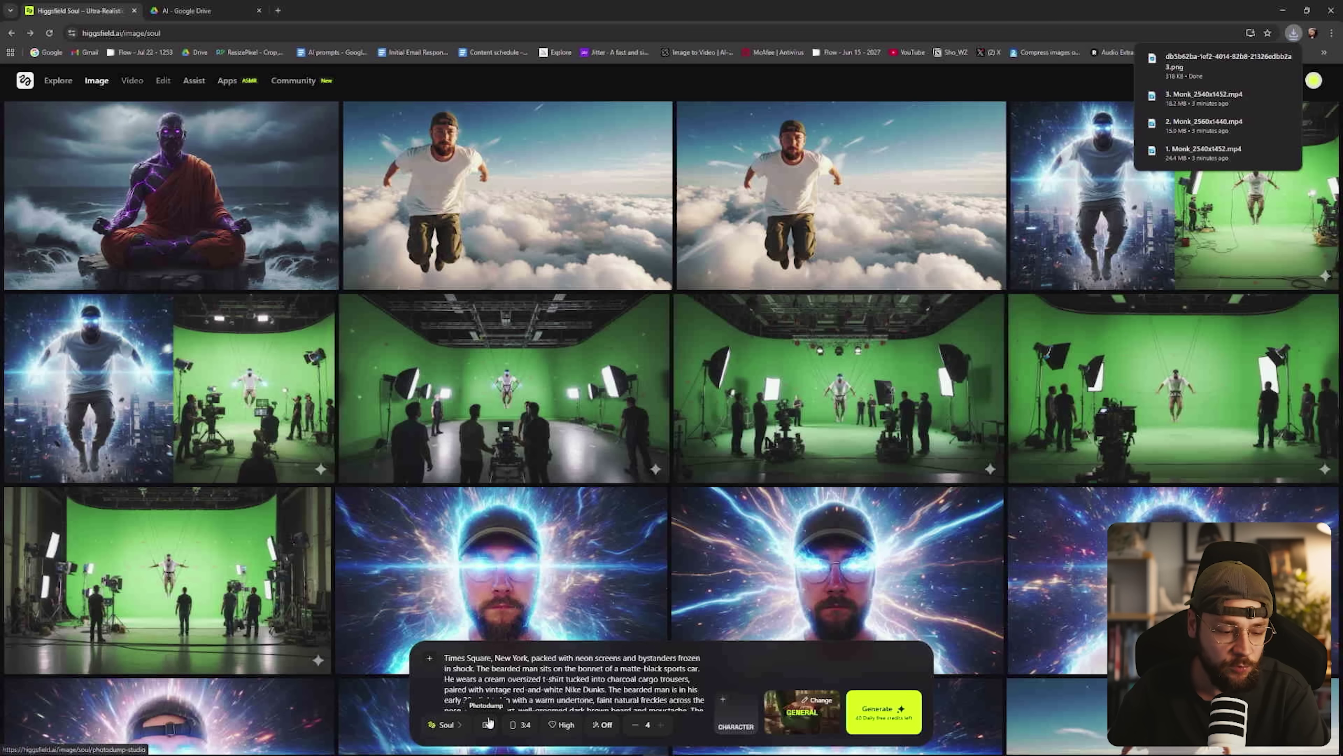
Clear the prompt bar and attach the downloaded monk image
{"action": "key", "text": "ctrl+a"}
{"action": "key", "text": "BackSpace"}
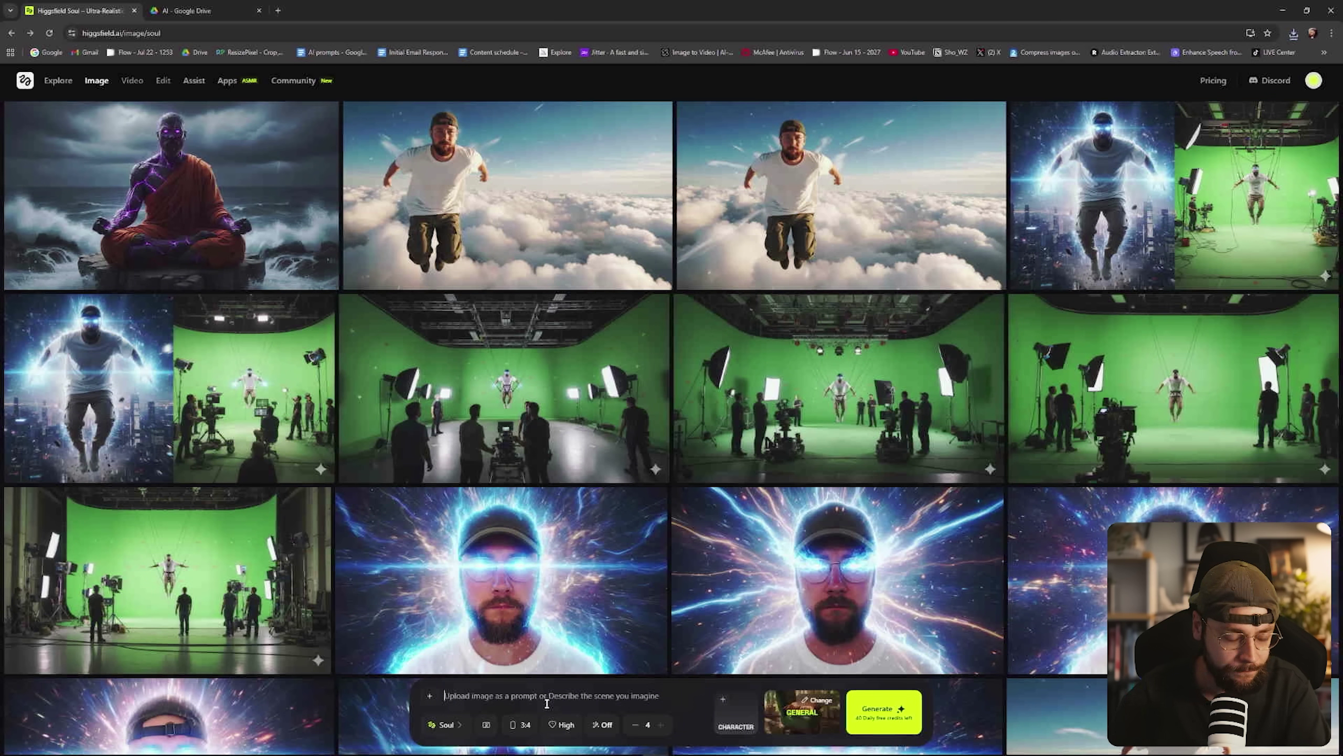
{"action": "left_click", "coordinate": [429, 695]}
{"action": "left_click", "coordinate": [203, 133]}
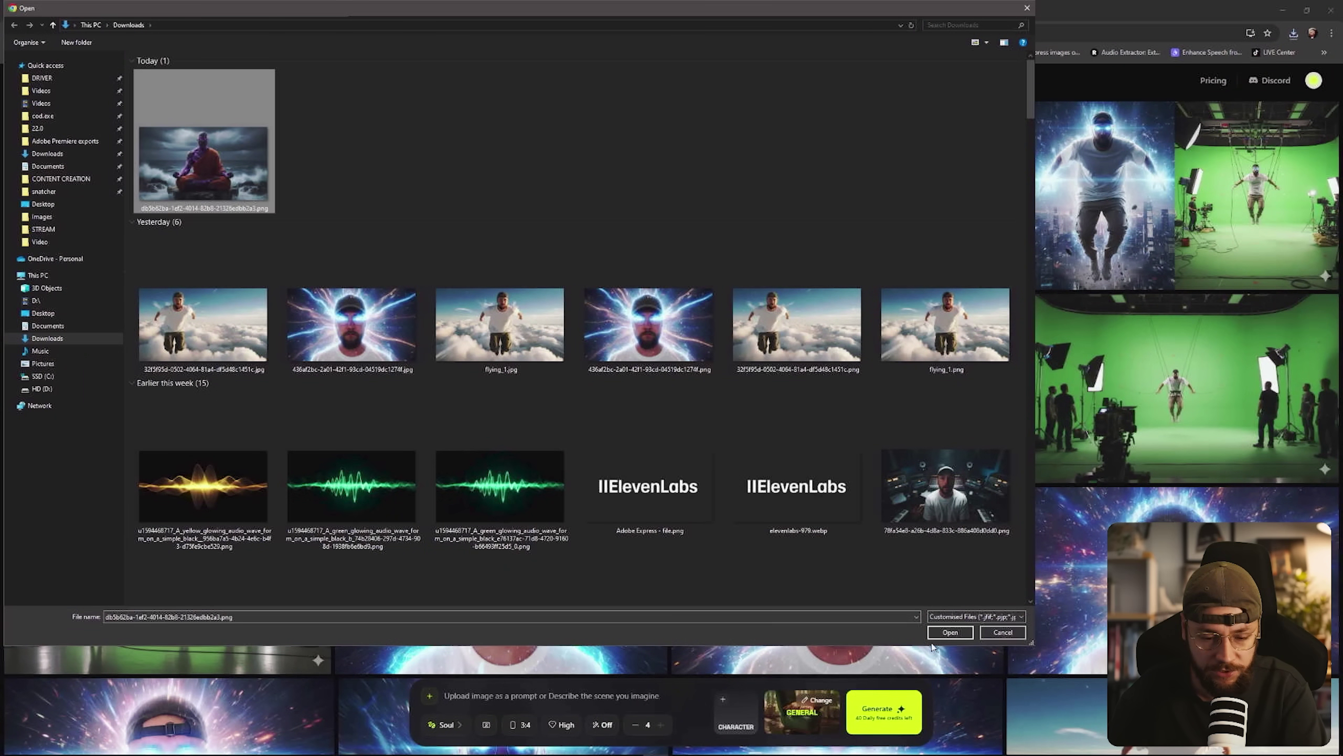
{"action": "left_click", "coordinate": [946, 635]}
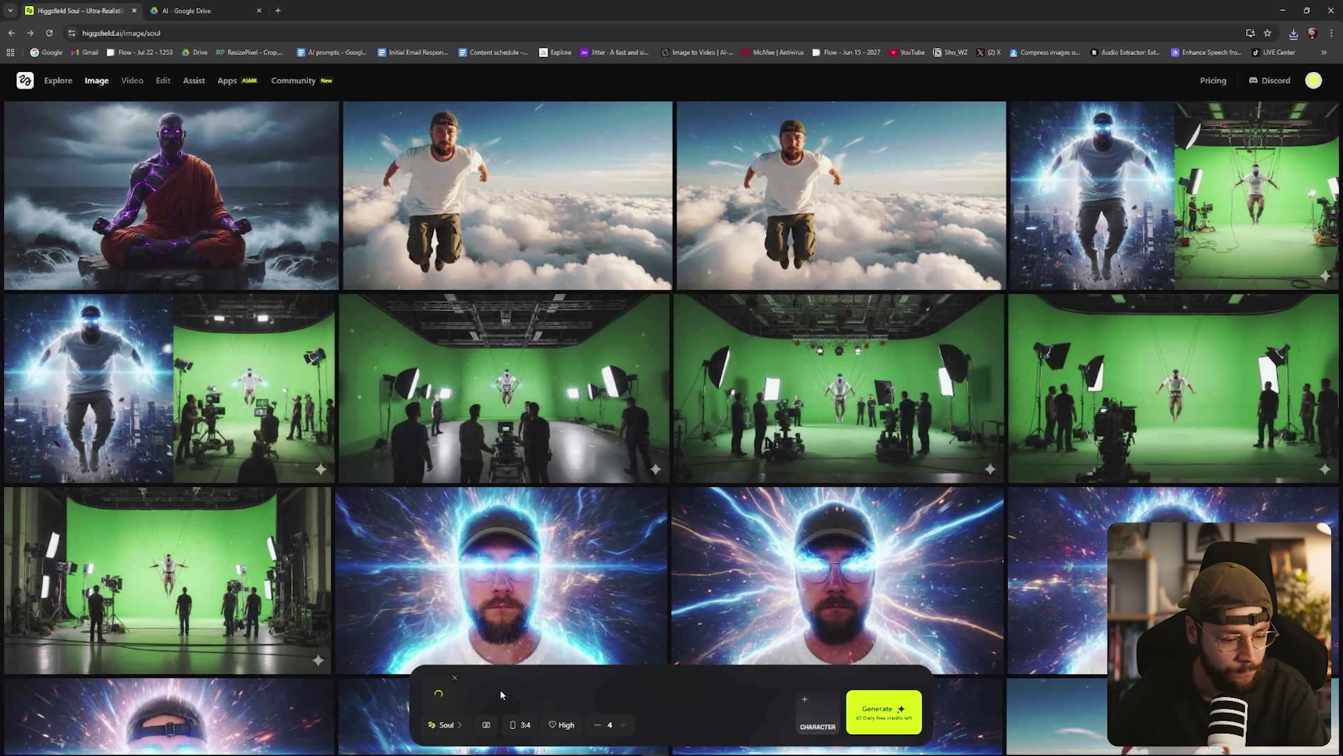
With Nano Banana and the monk reference, generate 'Show an extreme close up of the man's face'
{"action": "left_click", "coordinate": [488, 725]}
{"action": "left_click", "coordinate": [485, 526]}
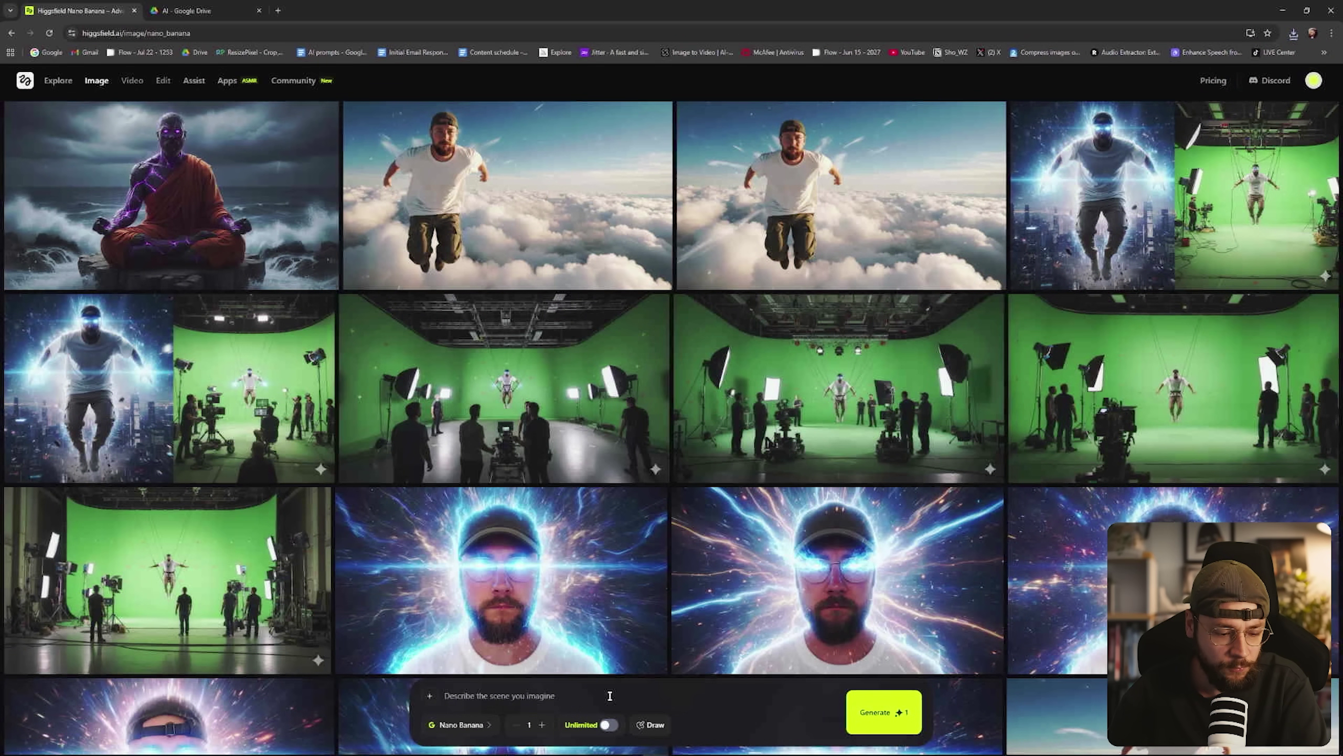
{"action": "left_click", "coordinate": [432, 707]}
{"action": "left_click", "coordinate": [238, 174]}
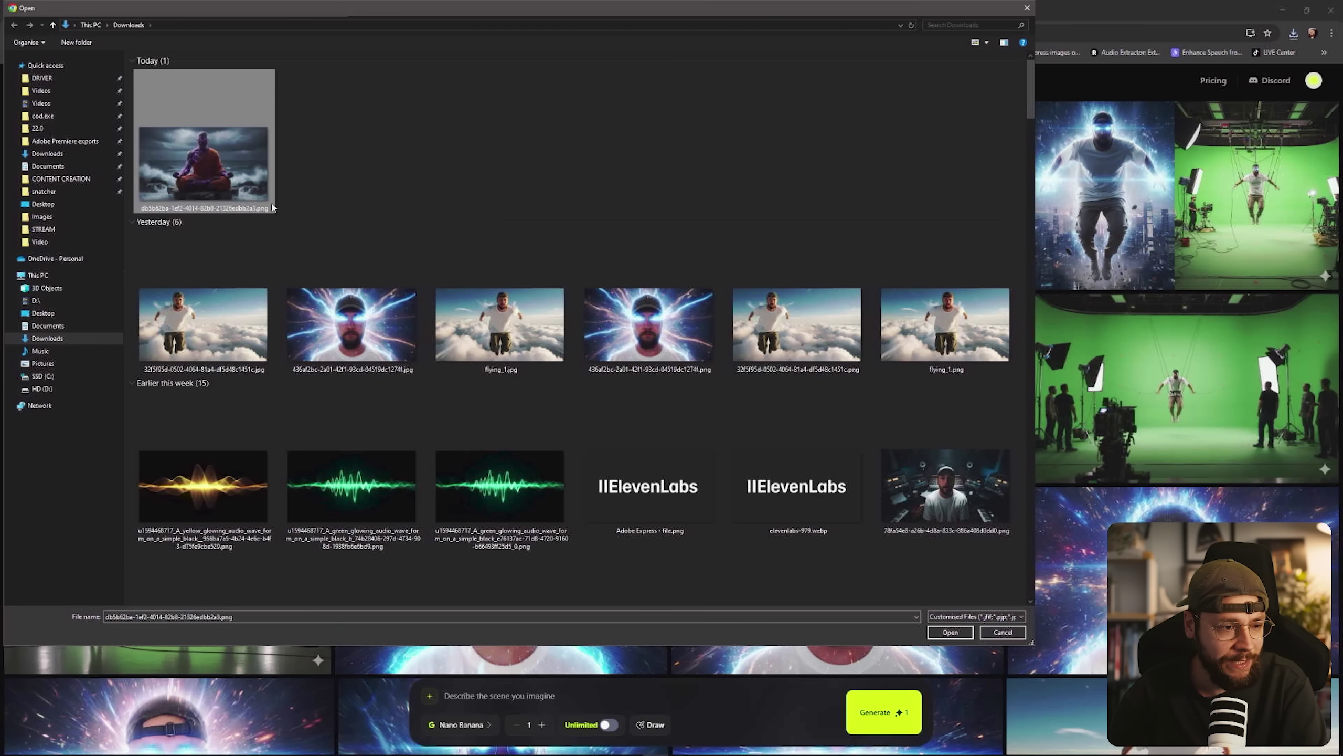
{"action": "left_click", "coordinate": [949, 632]}
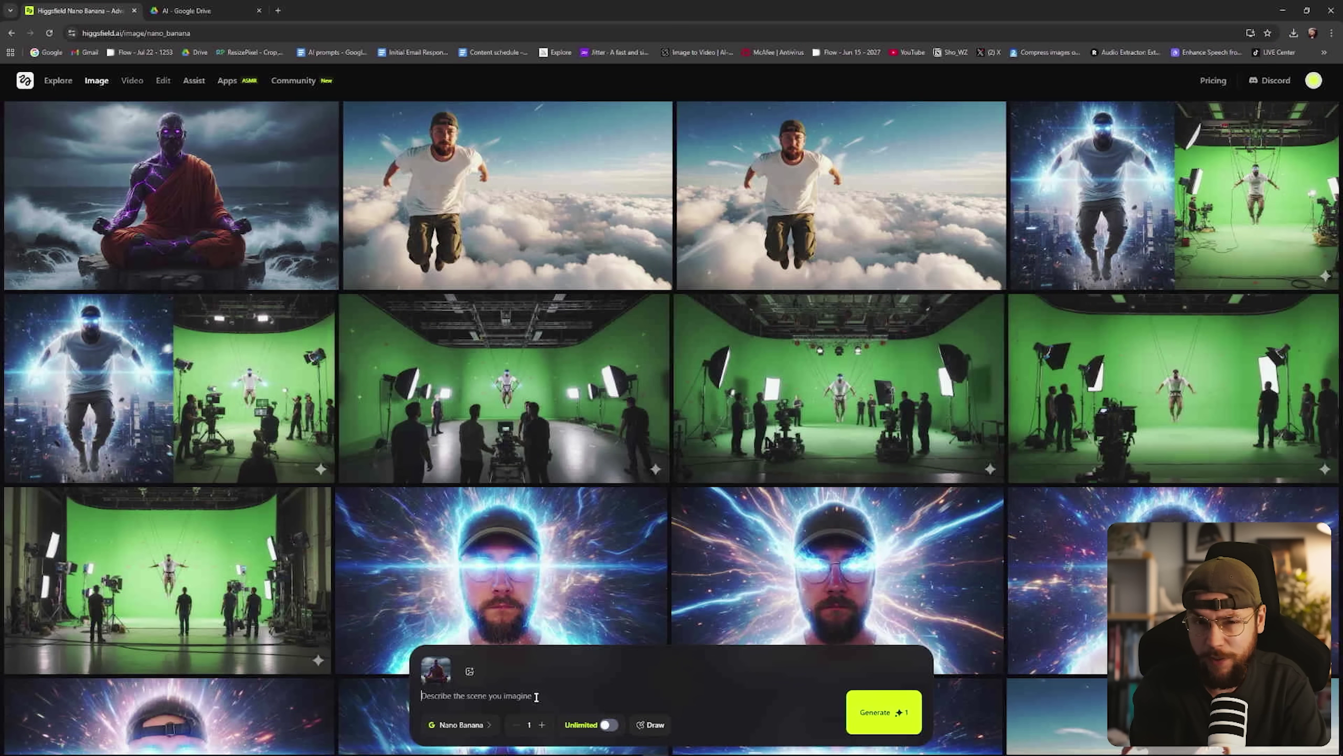
{"action": "type", "text": "Show an e"}
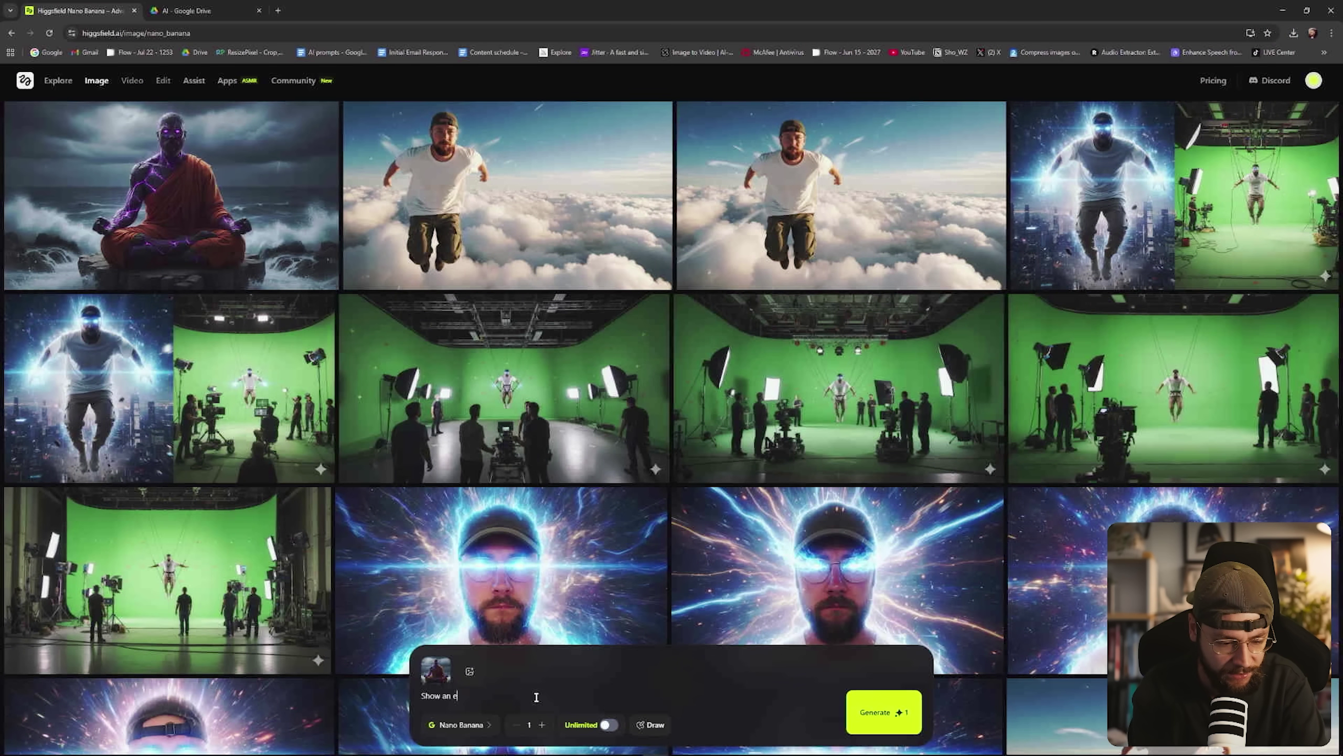
{"action": "type", "text": "xtreme close up of the man"}
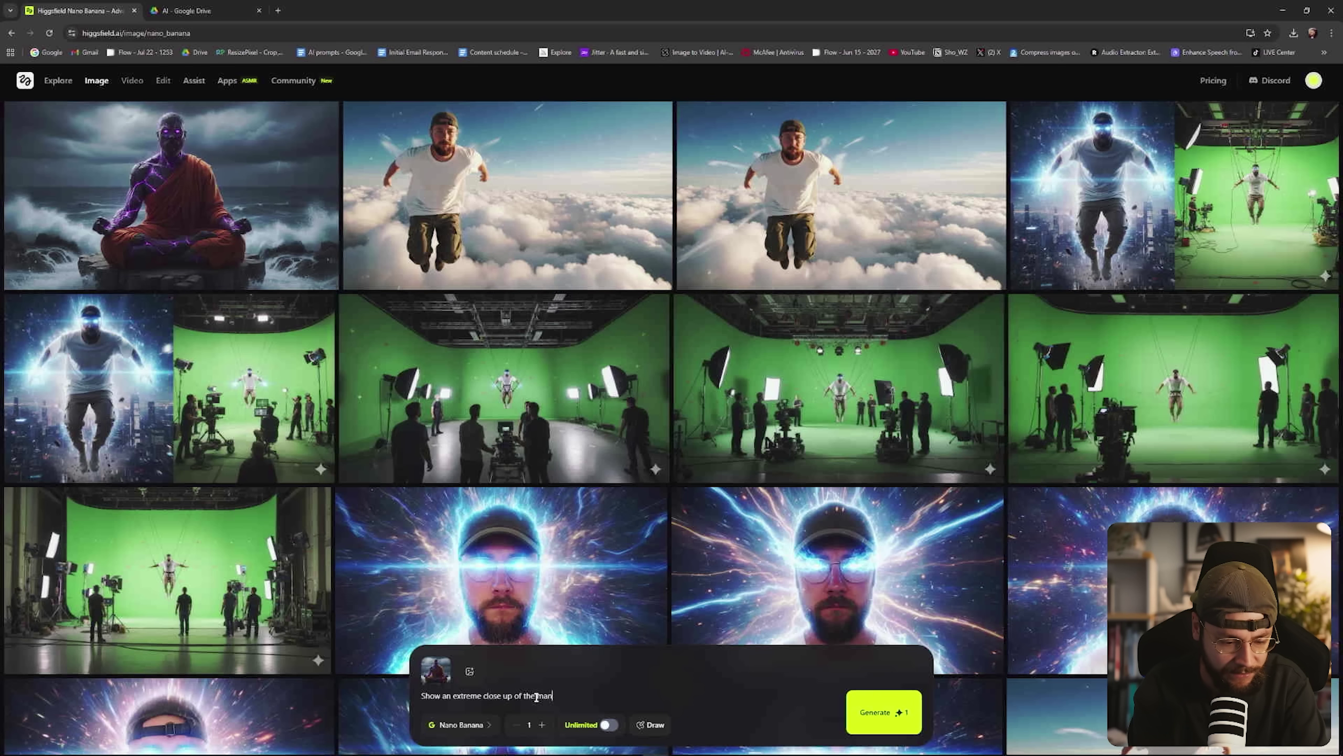
{"action": "type", "text": "'s face"}
{"action": "left_click", "coordinate": [878, 713]}
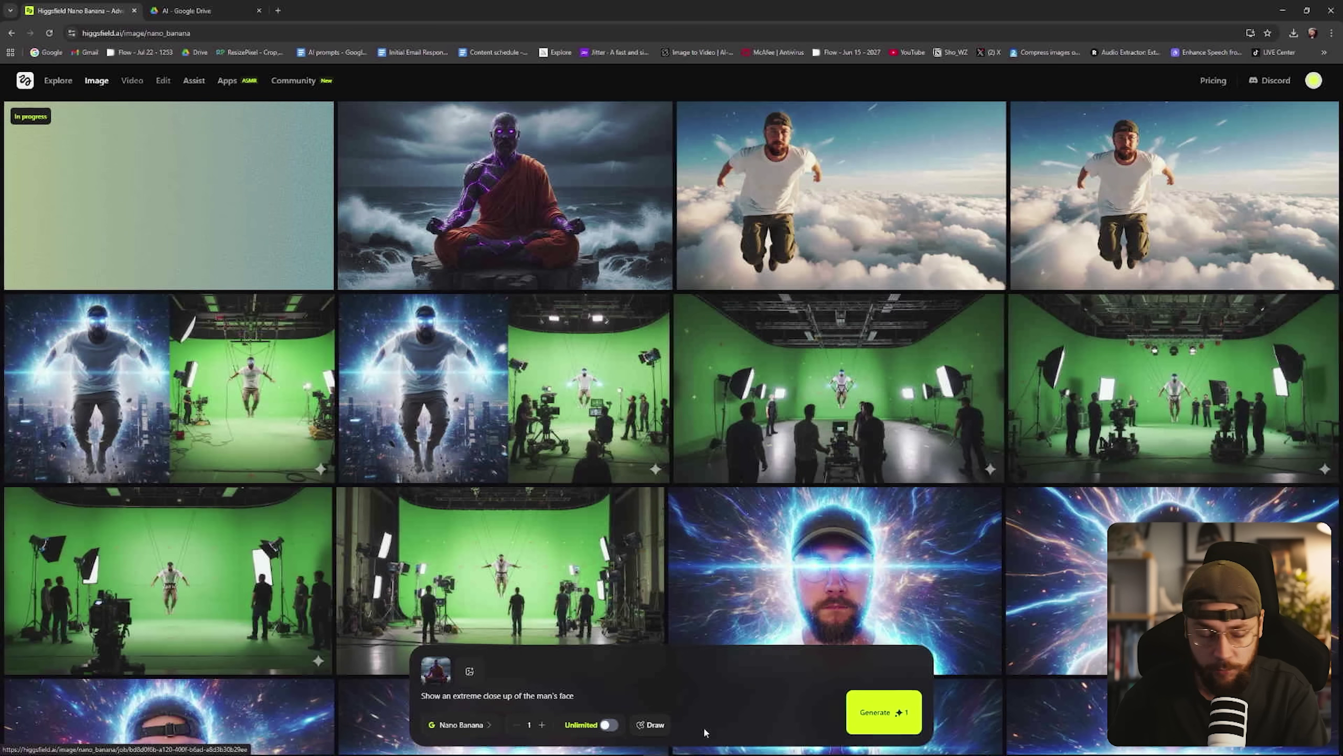
Turn on Unlimited and view the finished purple-eyed stone monk close-up enlarged
{"action": "left_click", "coordinate": [609, 726]}
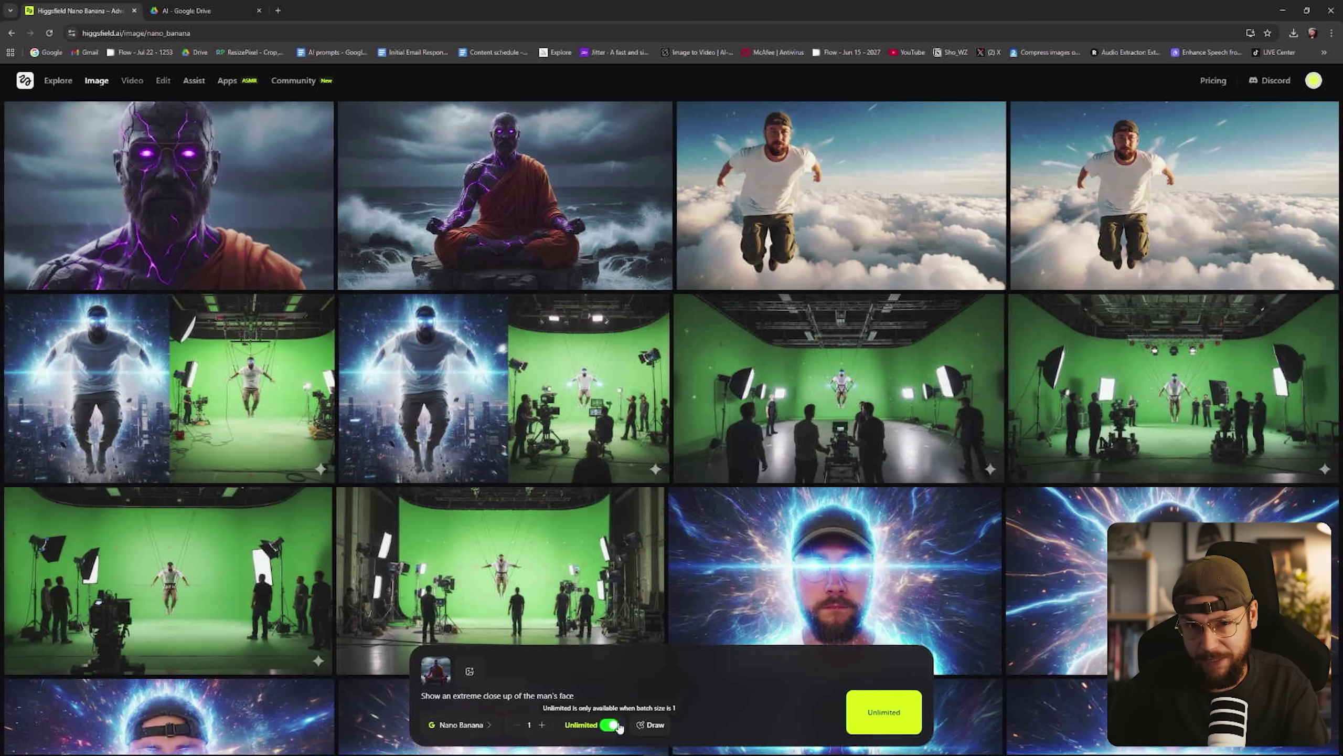
{"action": "left_click", "coordinate": [275, 254]}
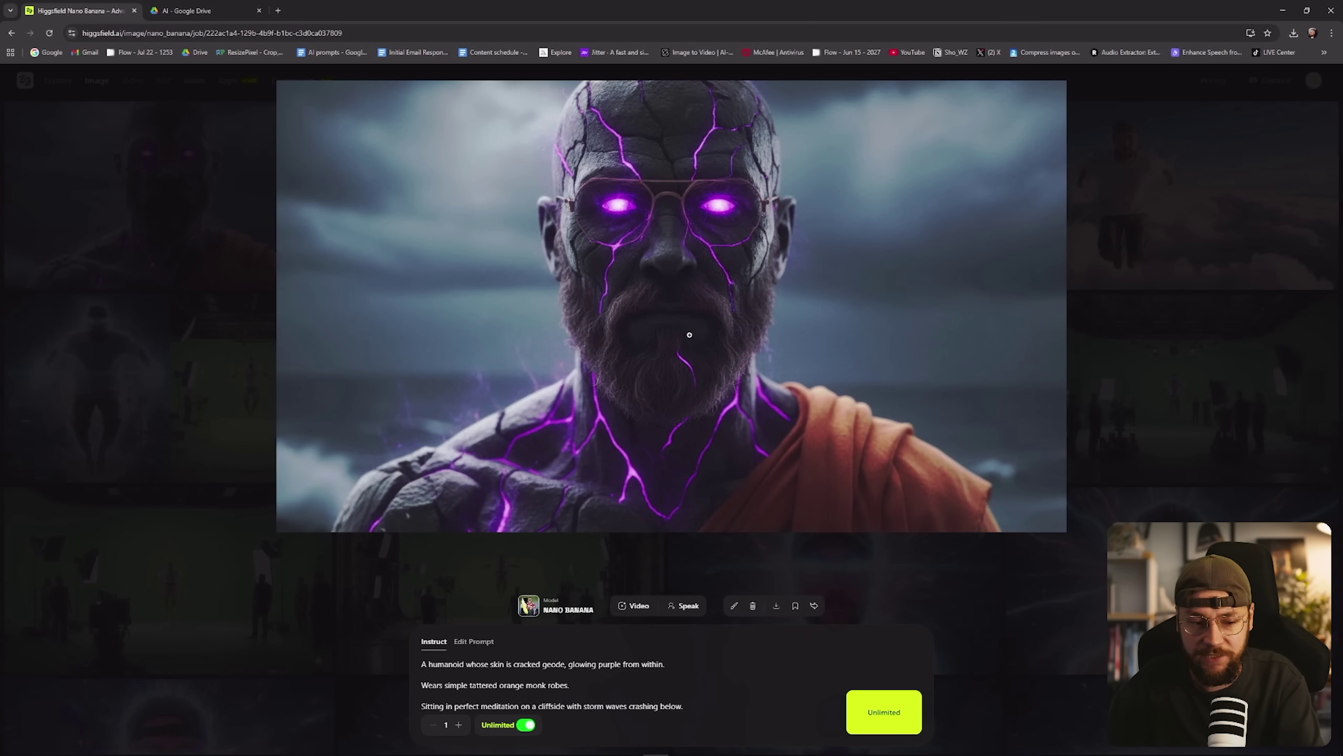
{"action": "key", "text": "Escape"}
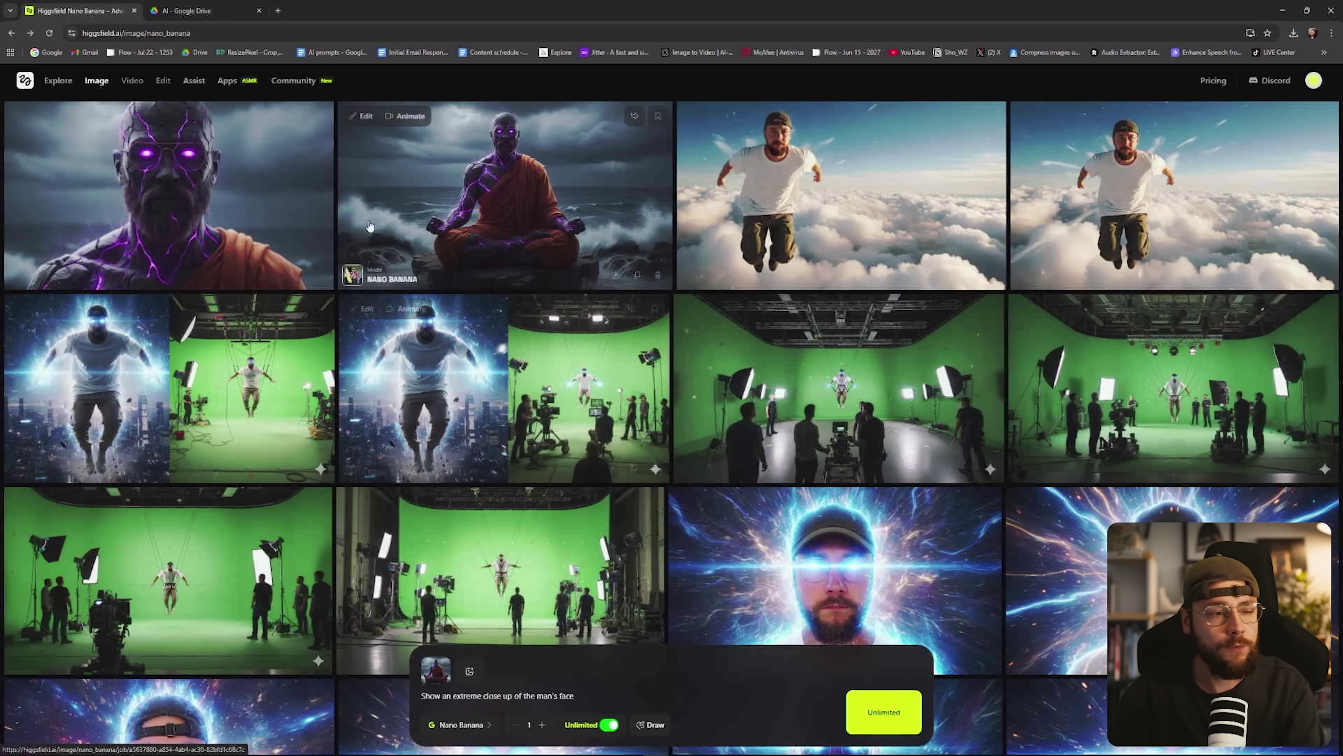
{"action": "mouse_move", "coordinate": [104, 82]}
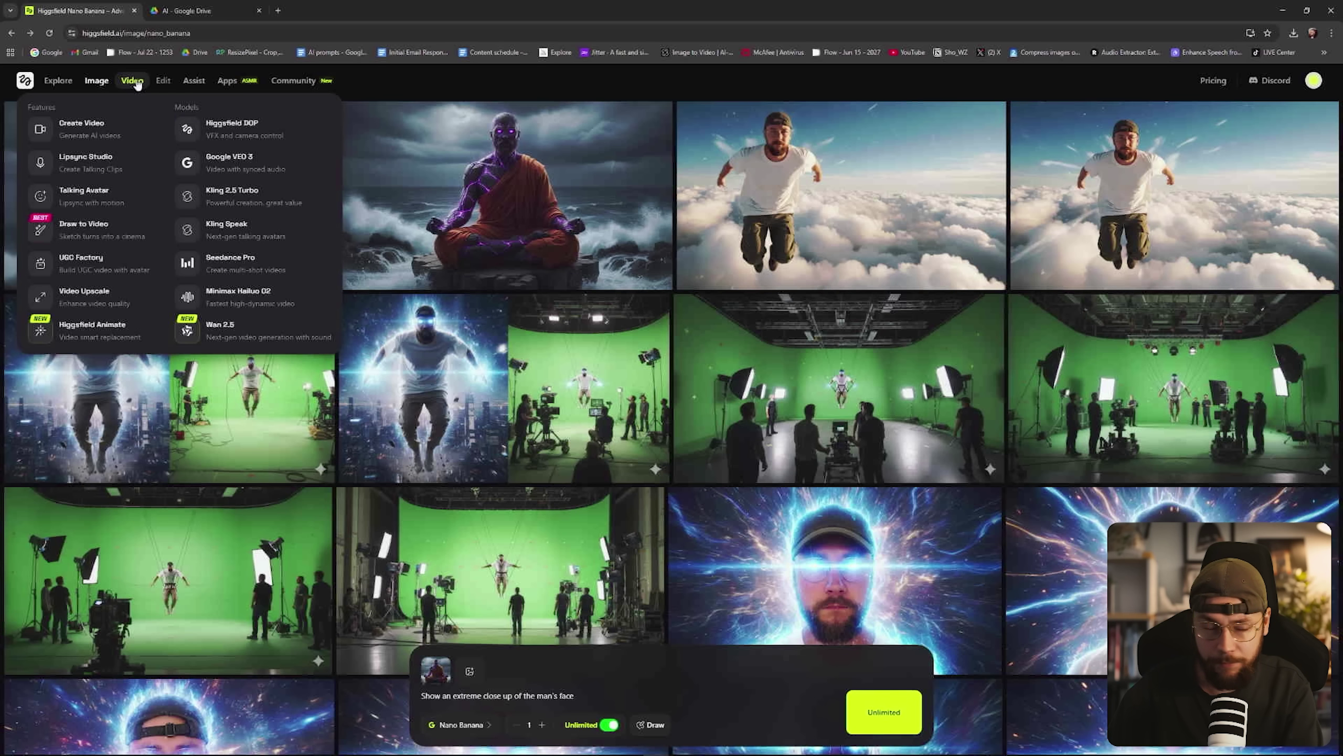
Start a Wan 2.5 video from the meditating monk image using the saved laugh-and-fly prompt
{"action": "left_click", "coordinate": [92, 130]}
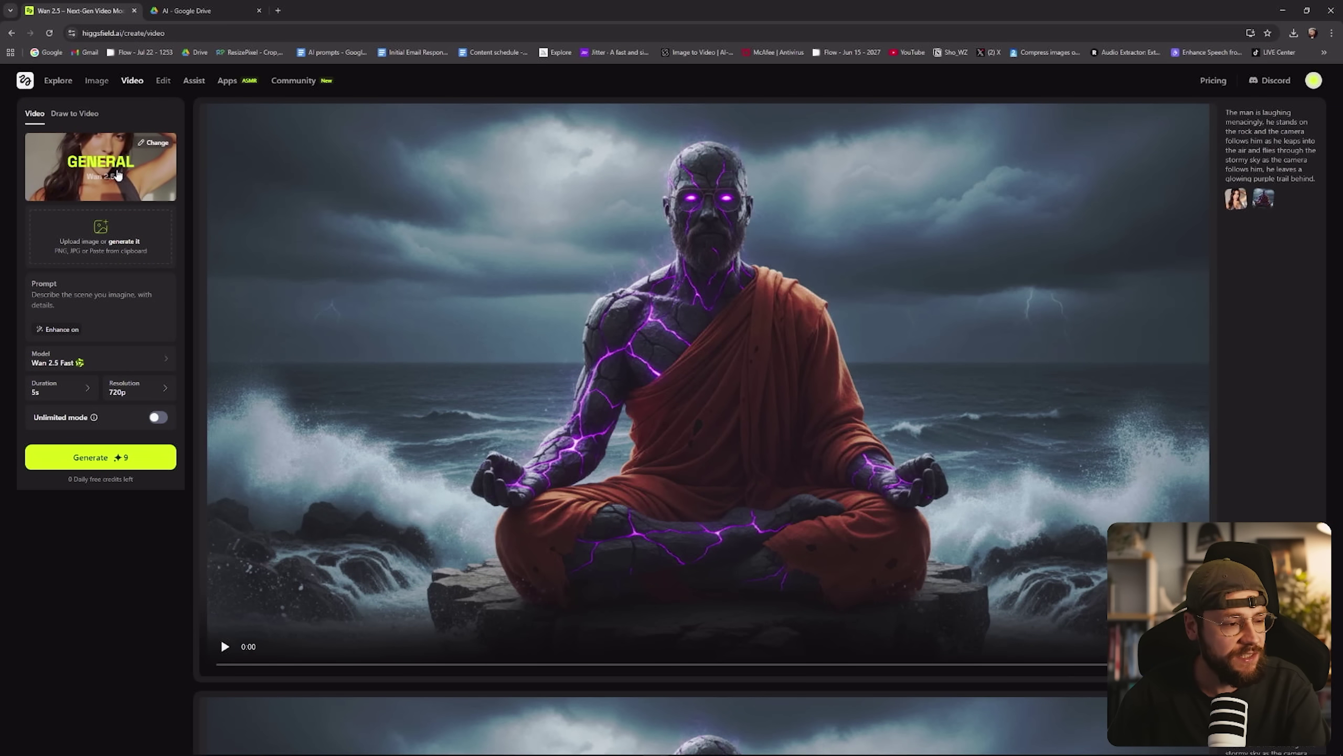
{"action": "left_click", "coordinate": [101, 233]}
{"action": "double_click", "coordinate": [639, 189]}
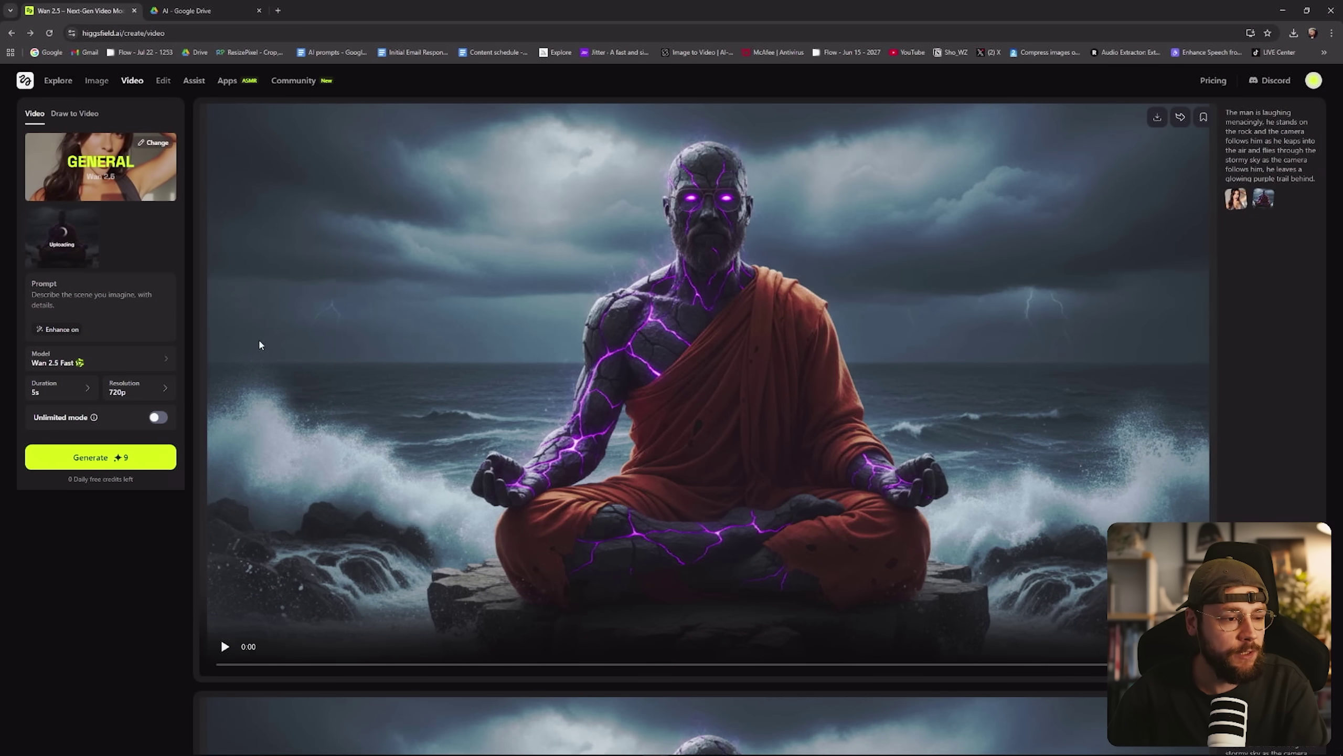
{"action": "left_click", "coordinate": [63, 308]}
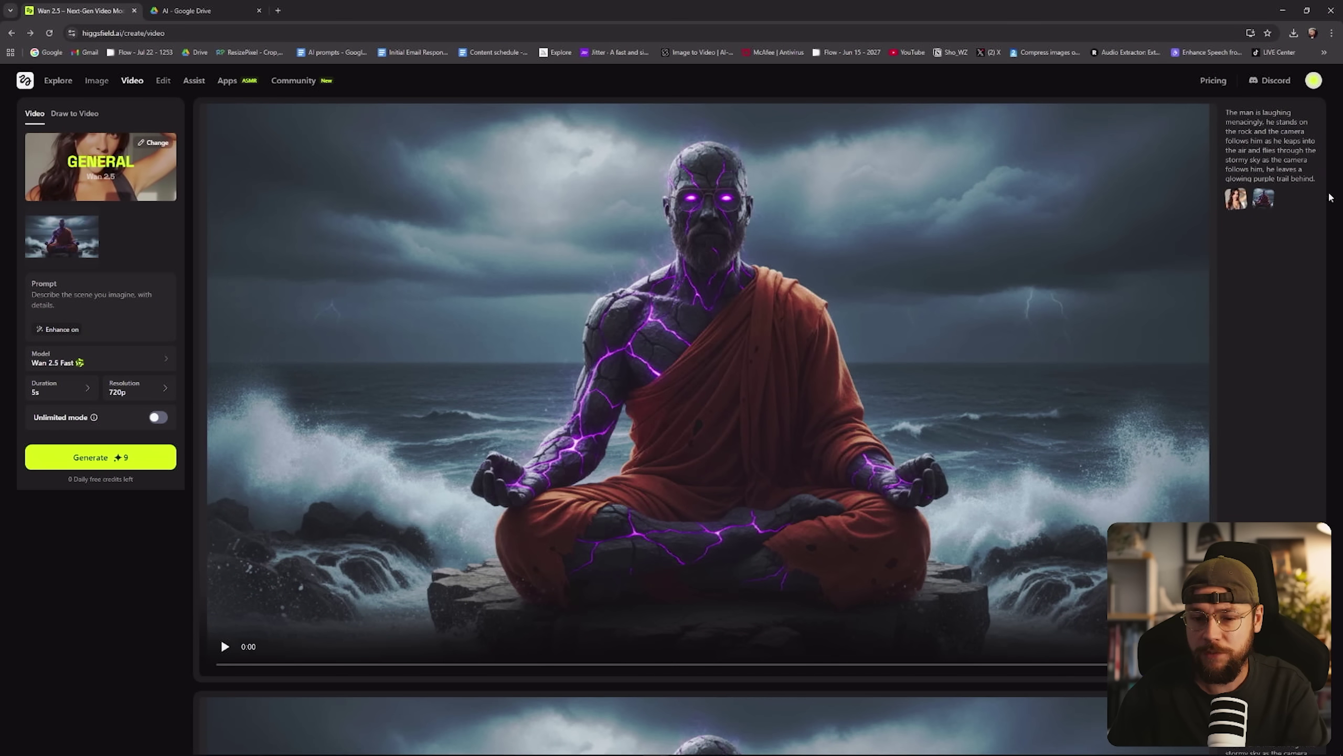
{"action": "left_click", "coordinate": [1277, 159]}
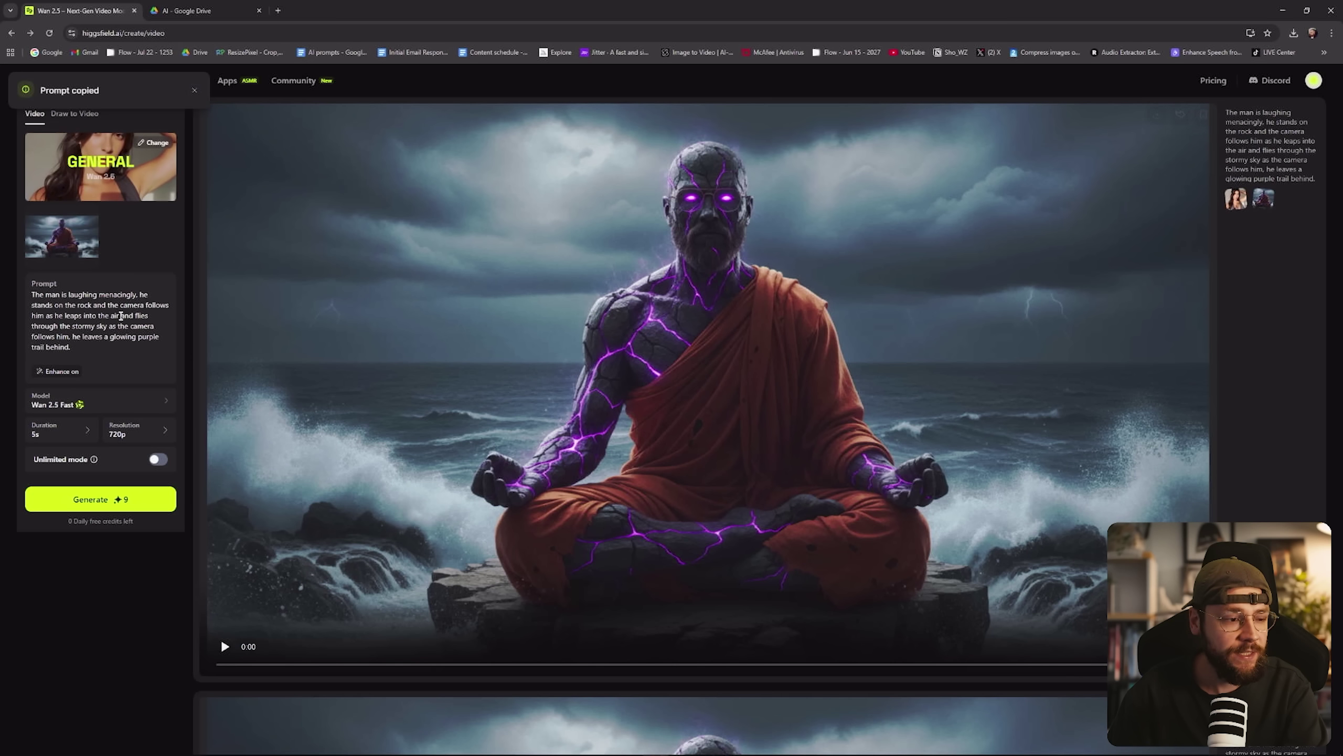
Review the prompt text and toggle Enhance, leaving it switched off
{"action": "left_click_drag", "start_coordinate": [71, 348], "coordinate": [43, 307]}
{"action": "left_click", "coordinate": [104, 377]}
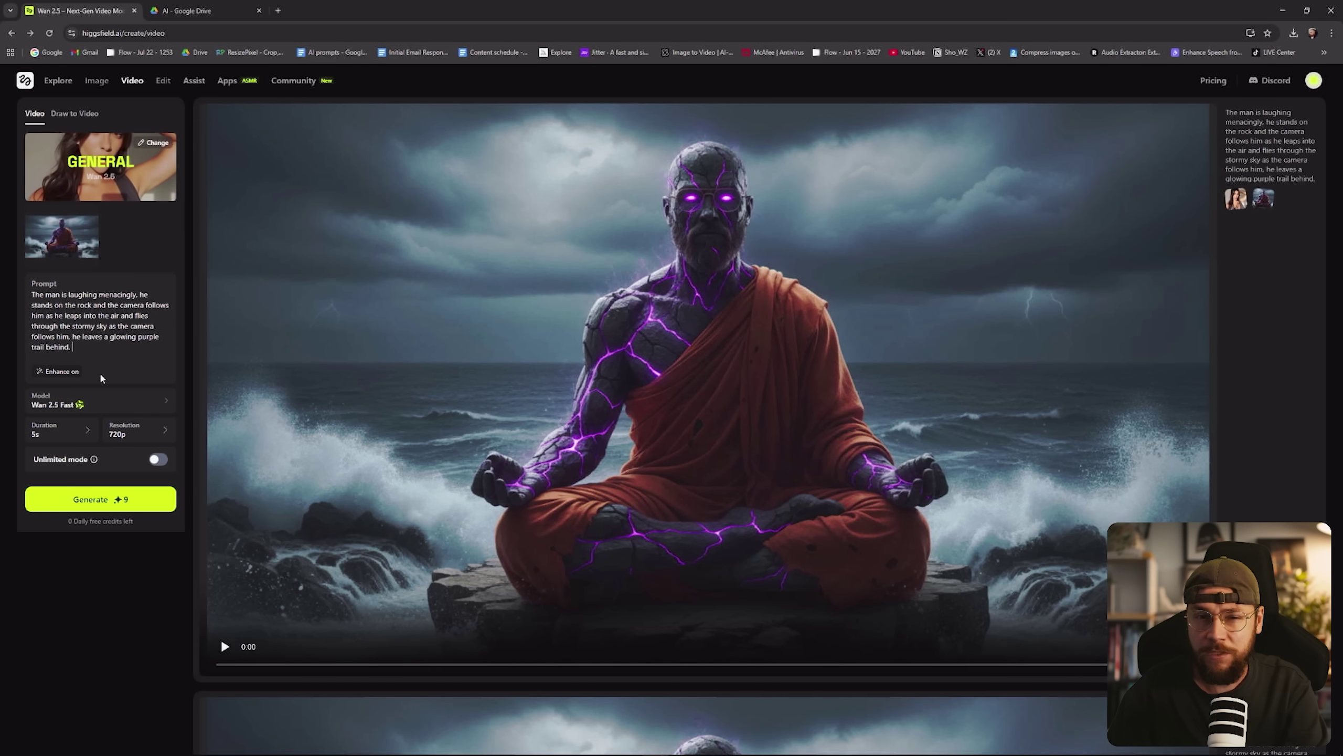
{"action": "left_click", "coordinate": [53, 373]}
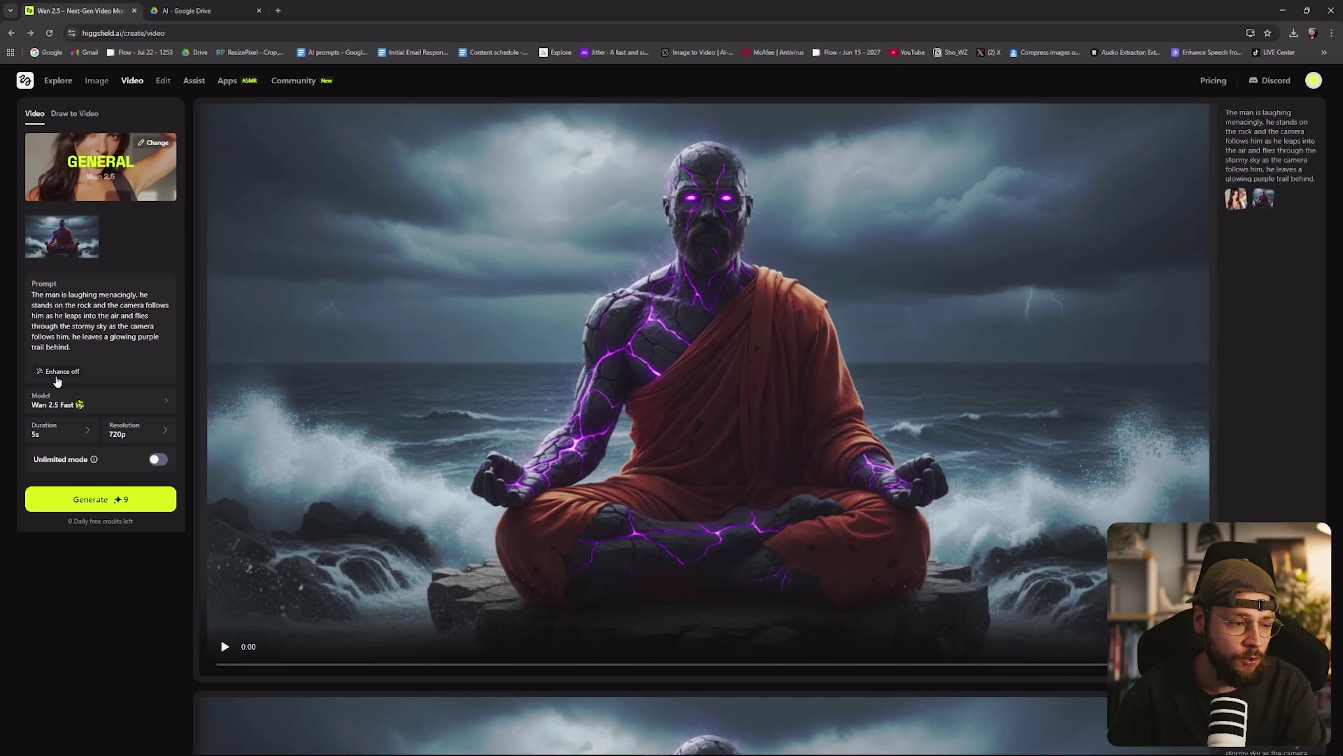
{"action": "left_click", "coordinate": [58, 374]}
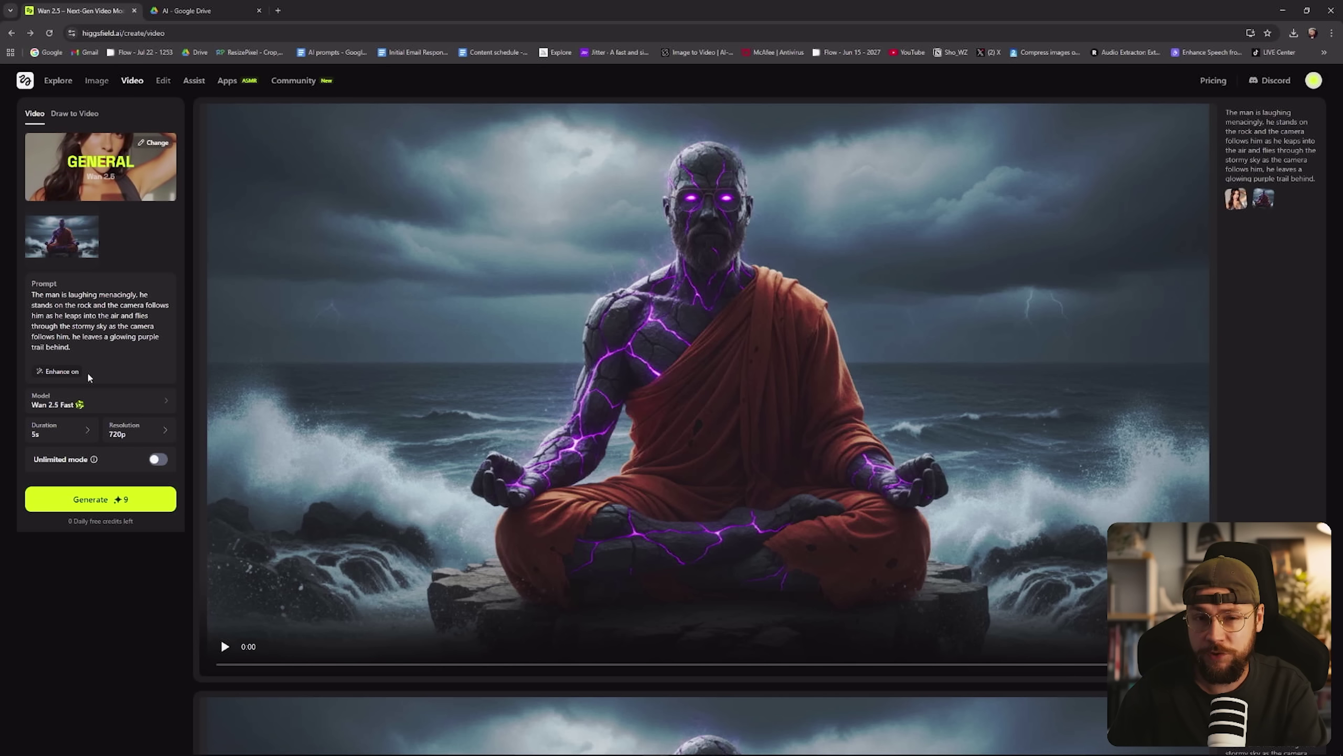
{"action": "left_click_drag", "start_coordinate": [78, 350], "coordinate": [27, 300]}
{"action": "left_click", "coordinate": [71, 345]}
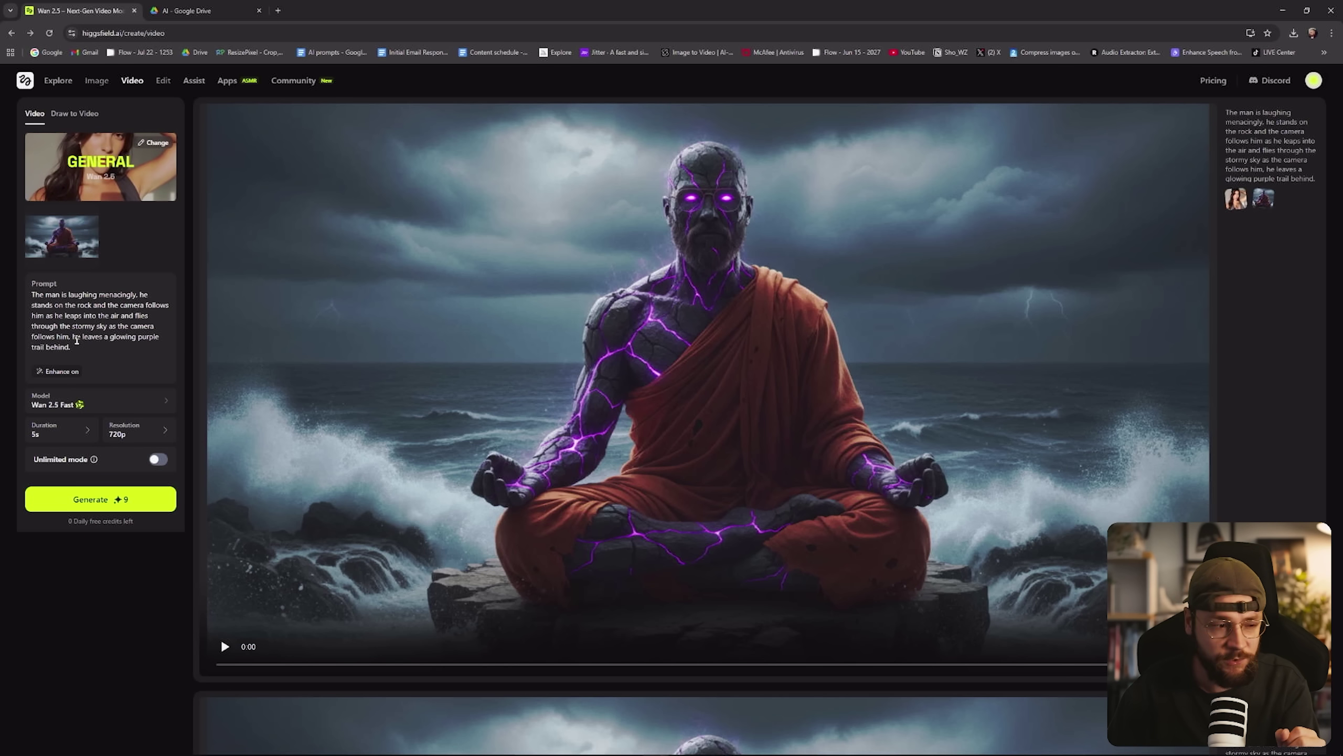
{"action": "left_click", "coordinate": [74, 371]}
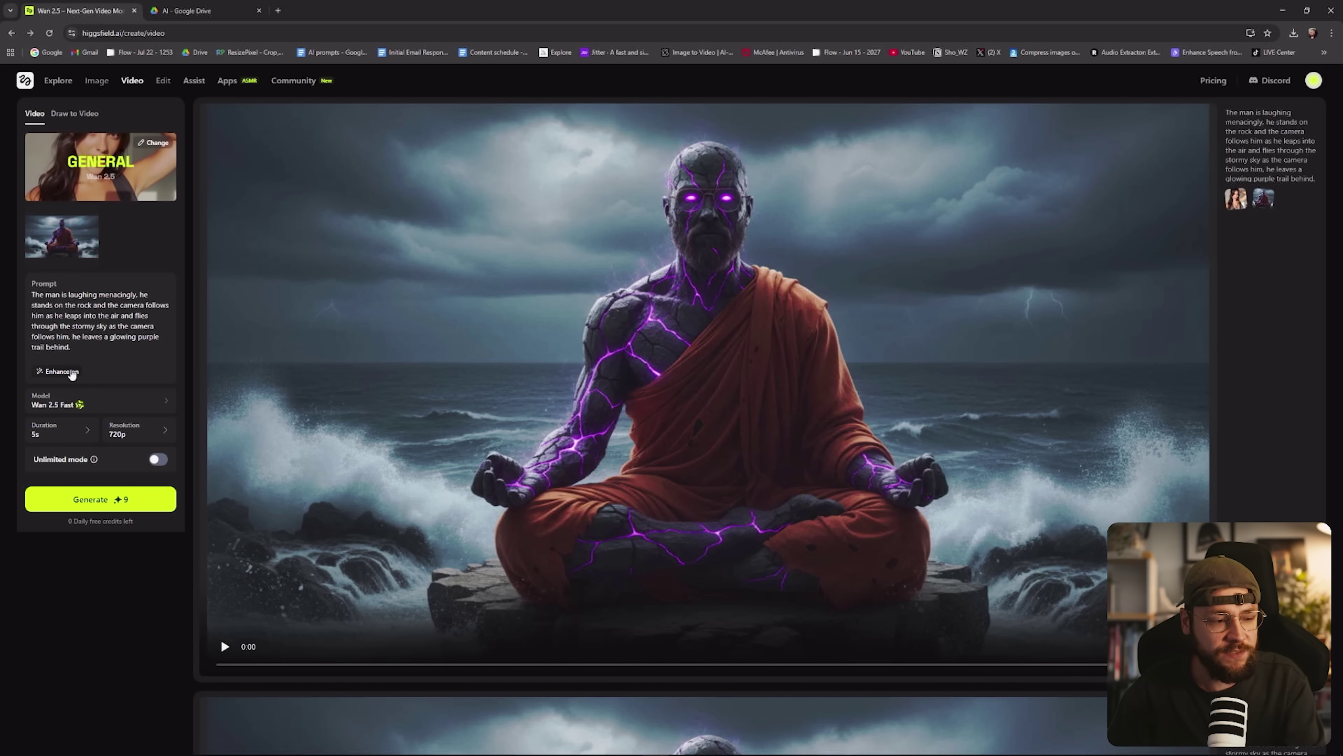
{"action": "left_click_drag", "start_coordinate": [81, 349], "coordinate": [31, 294]}
{"action": "left_click", "coordinate": [64, 316]}
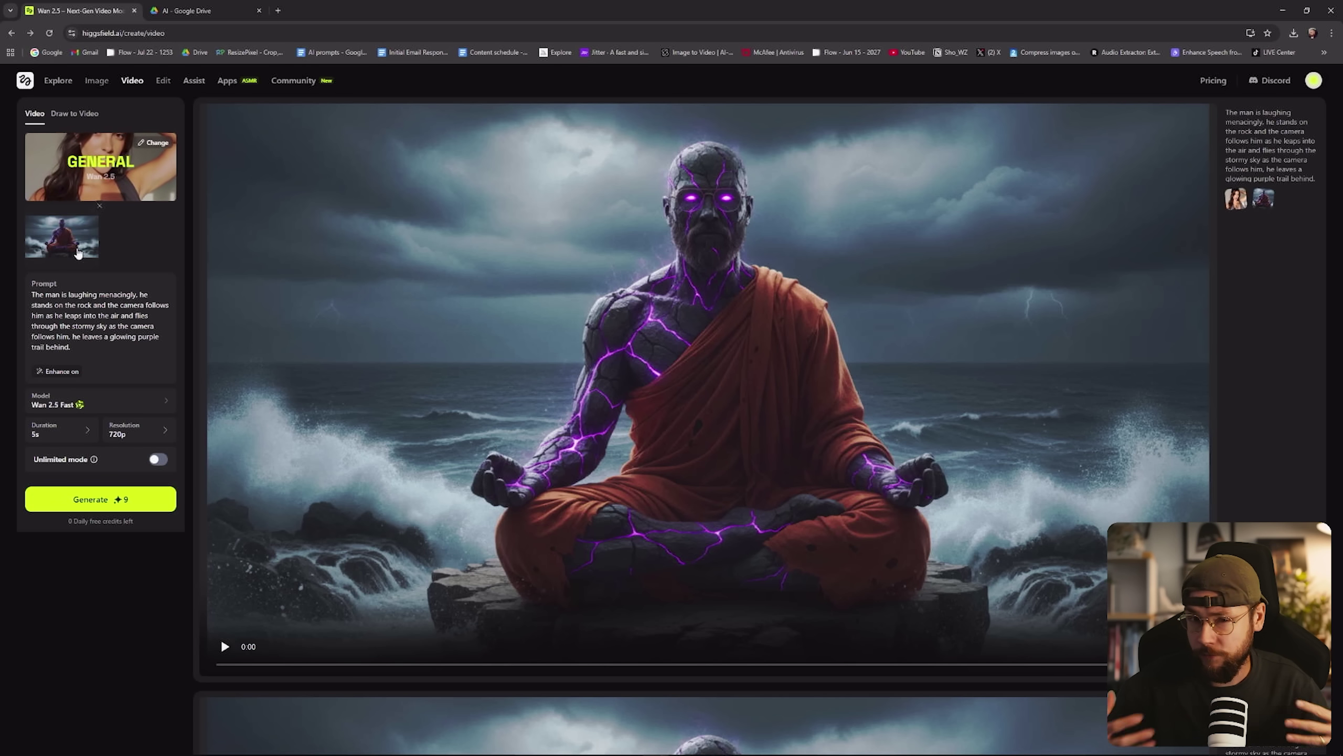
Keep Wan 2.5 Fast, set duration to 10s and resolution to 720p, and enable Unlimited mode
{"action": "left_click", "coordinate": [101, 400]}
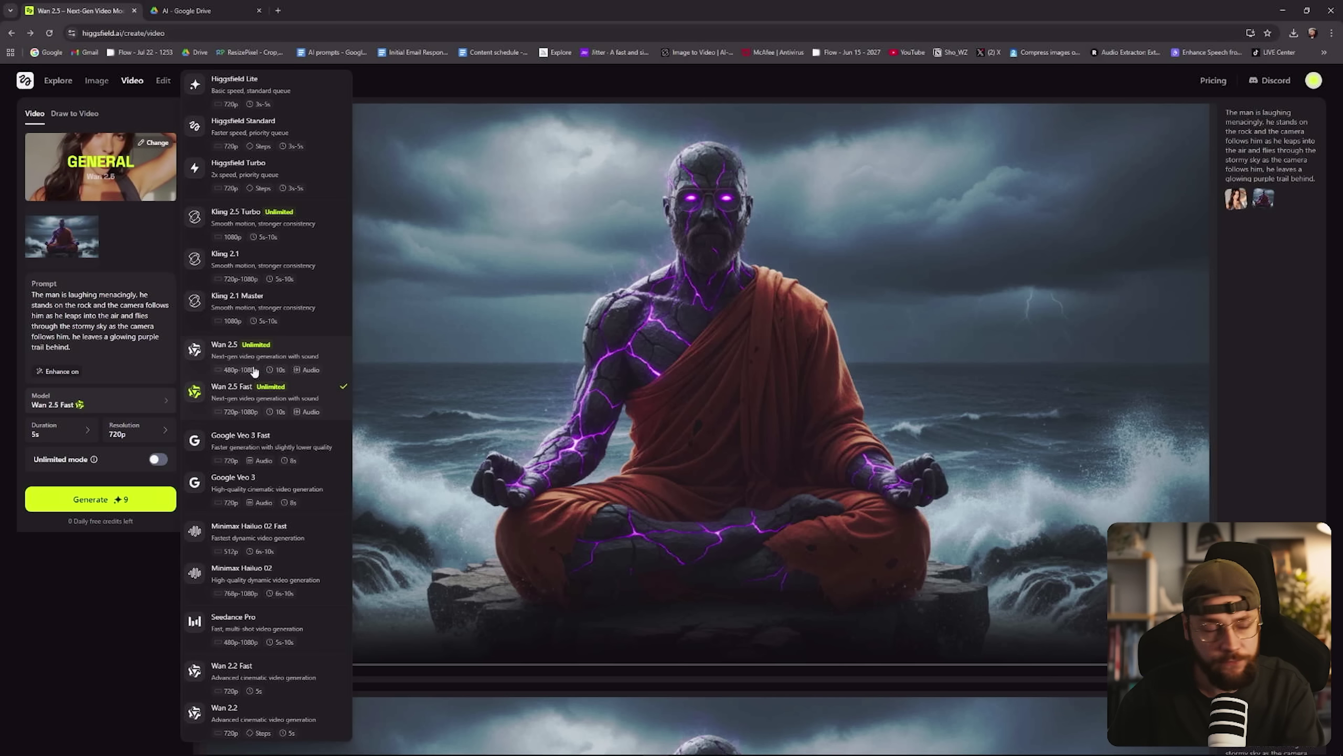
{"action": "left_click", "coordinate": [261, 398]}
{"action": "left_click", "coordinate": [60, 431]}
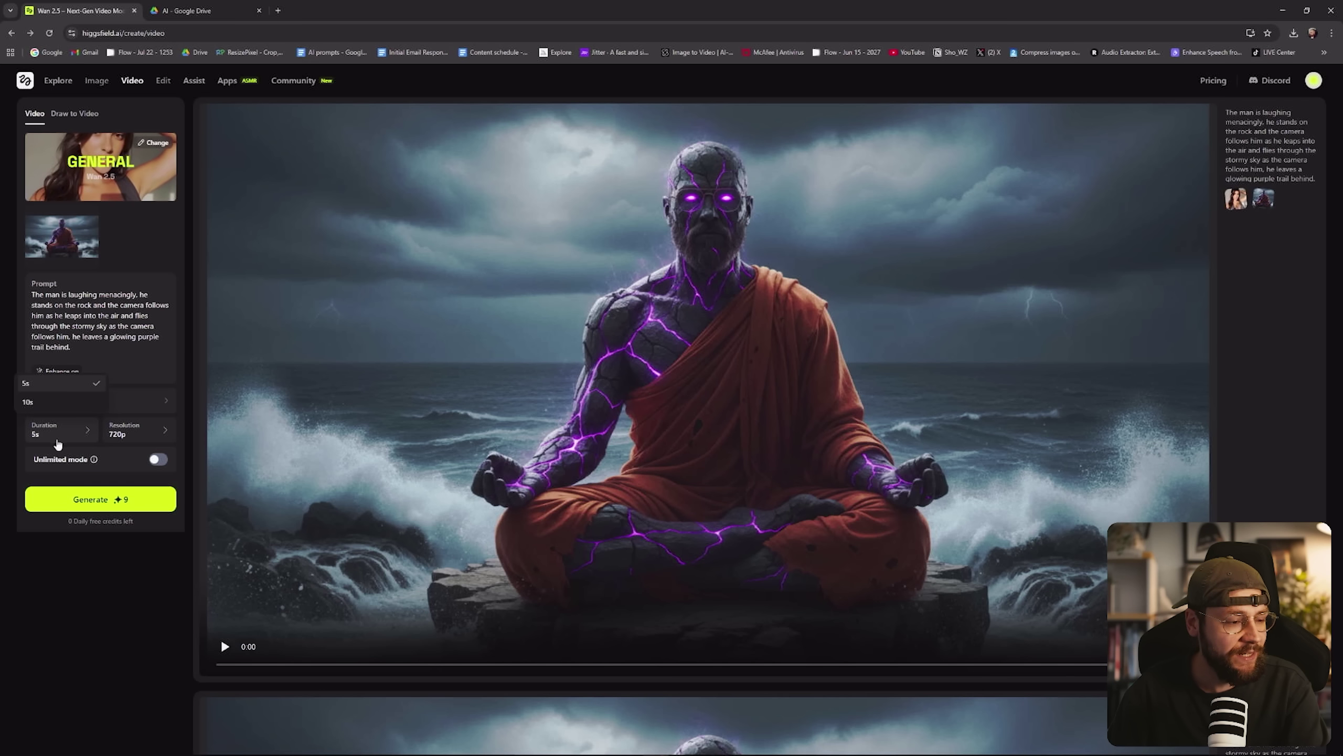
{"action": "left_click", "coordinate": [53, 402]}
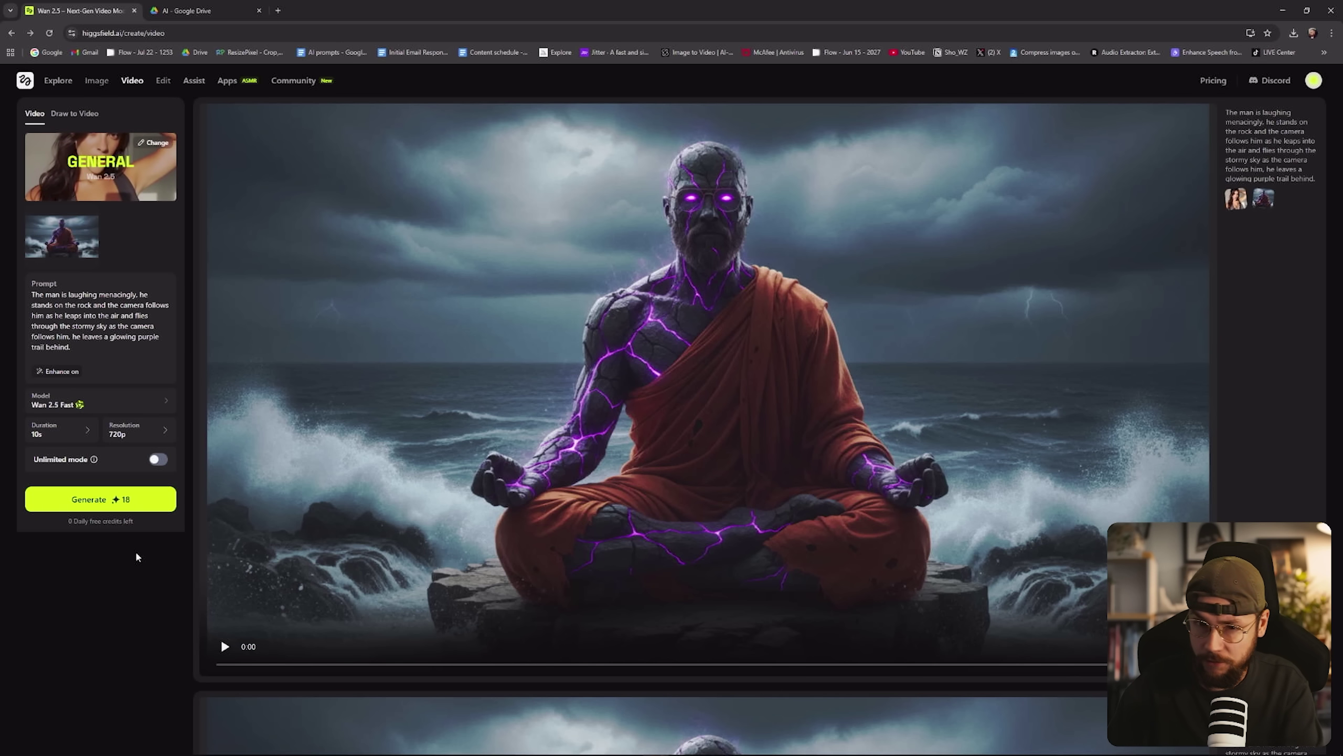
{"action": "left_click", "coordinate": [144, 440]}
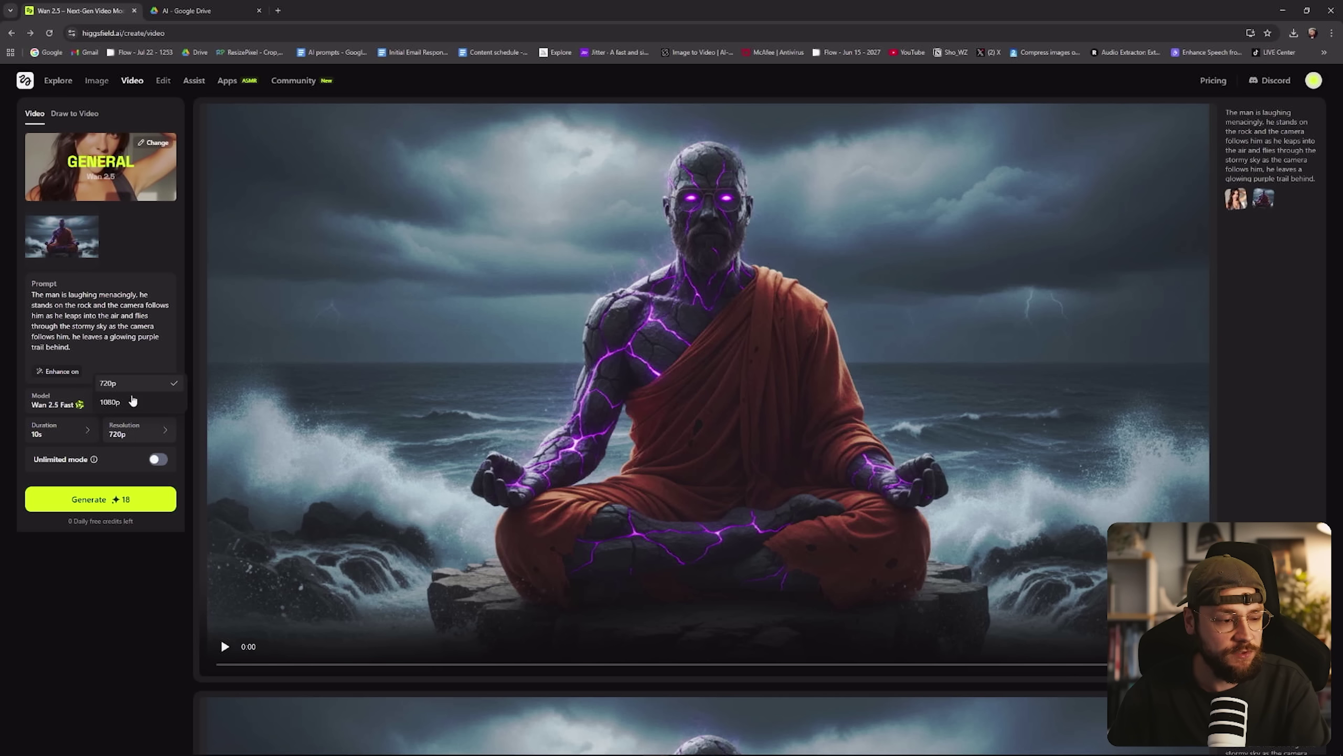
{"action": "left_click", "coordinate": [109, 402]}
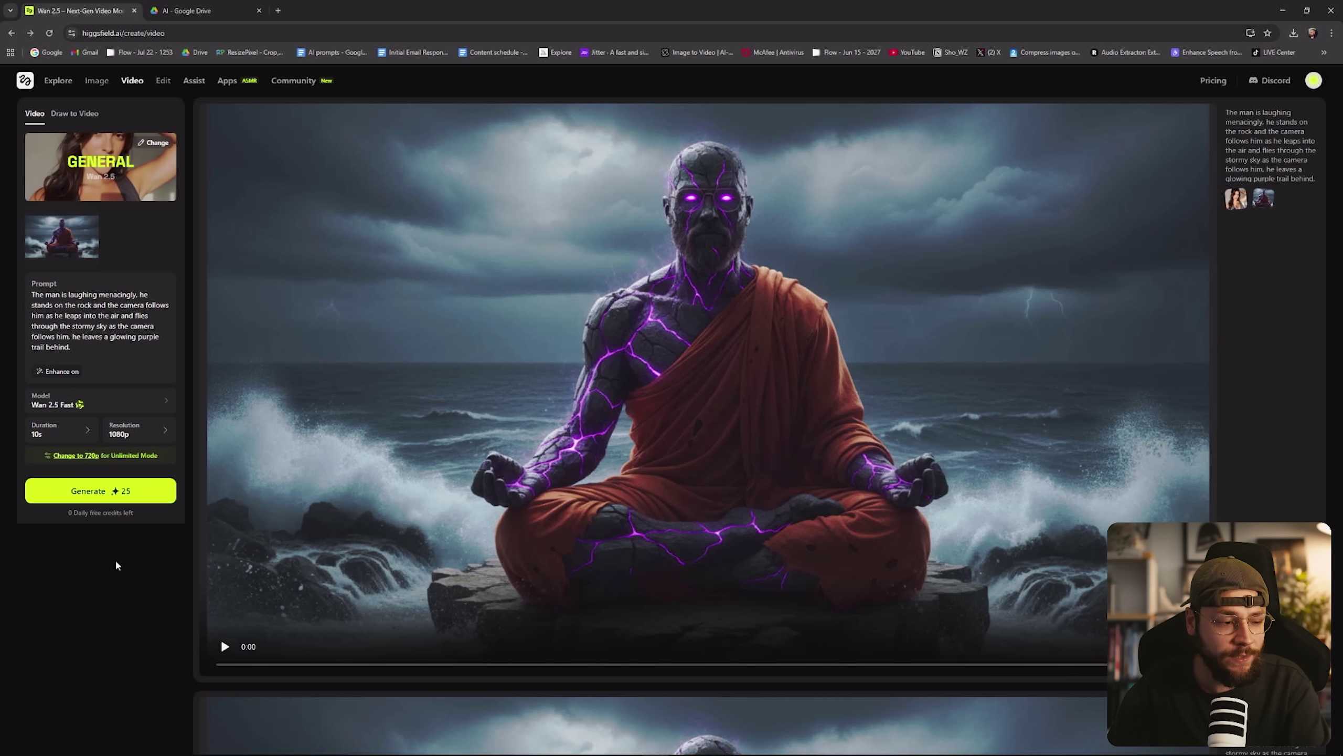
{"action": "left_click", "coordinate": [140, 435]}
{"action": "left_click", "coordinate": [118, 389]}
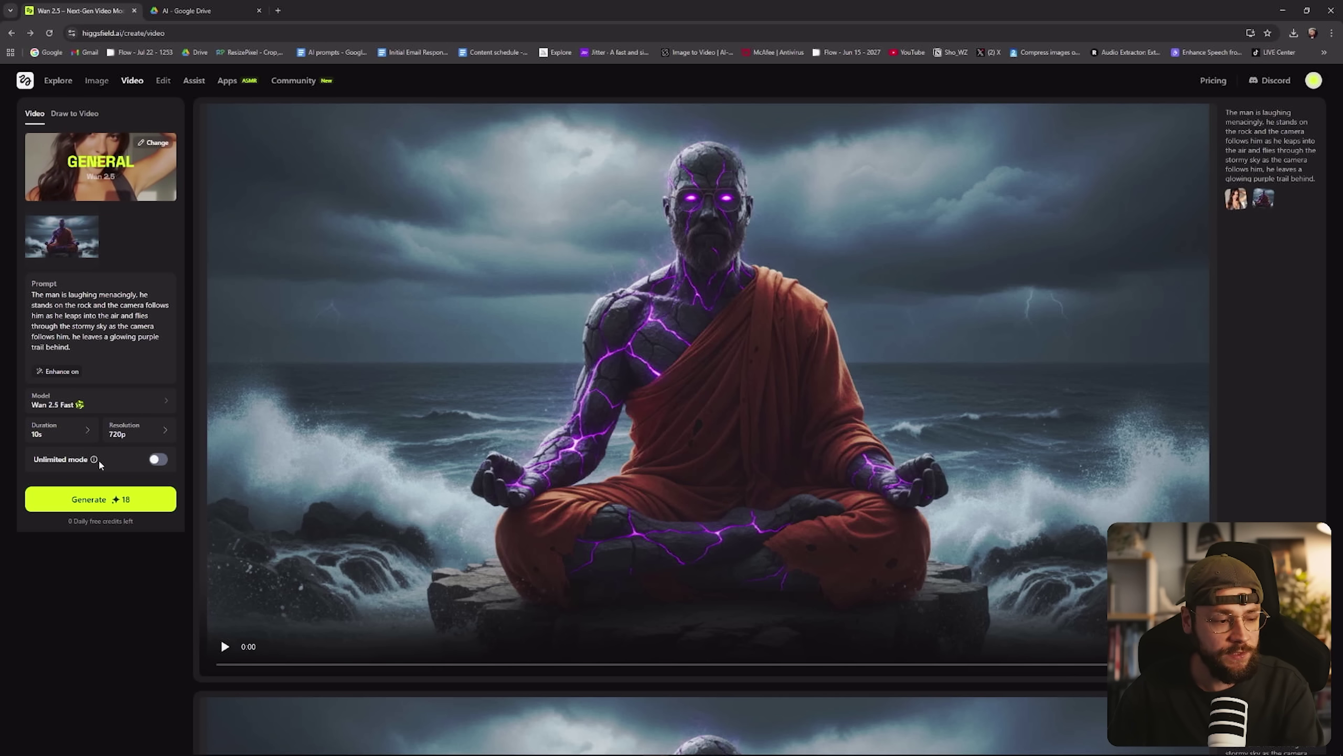
{"action": "left_click", "coordinate": [159, 459]}
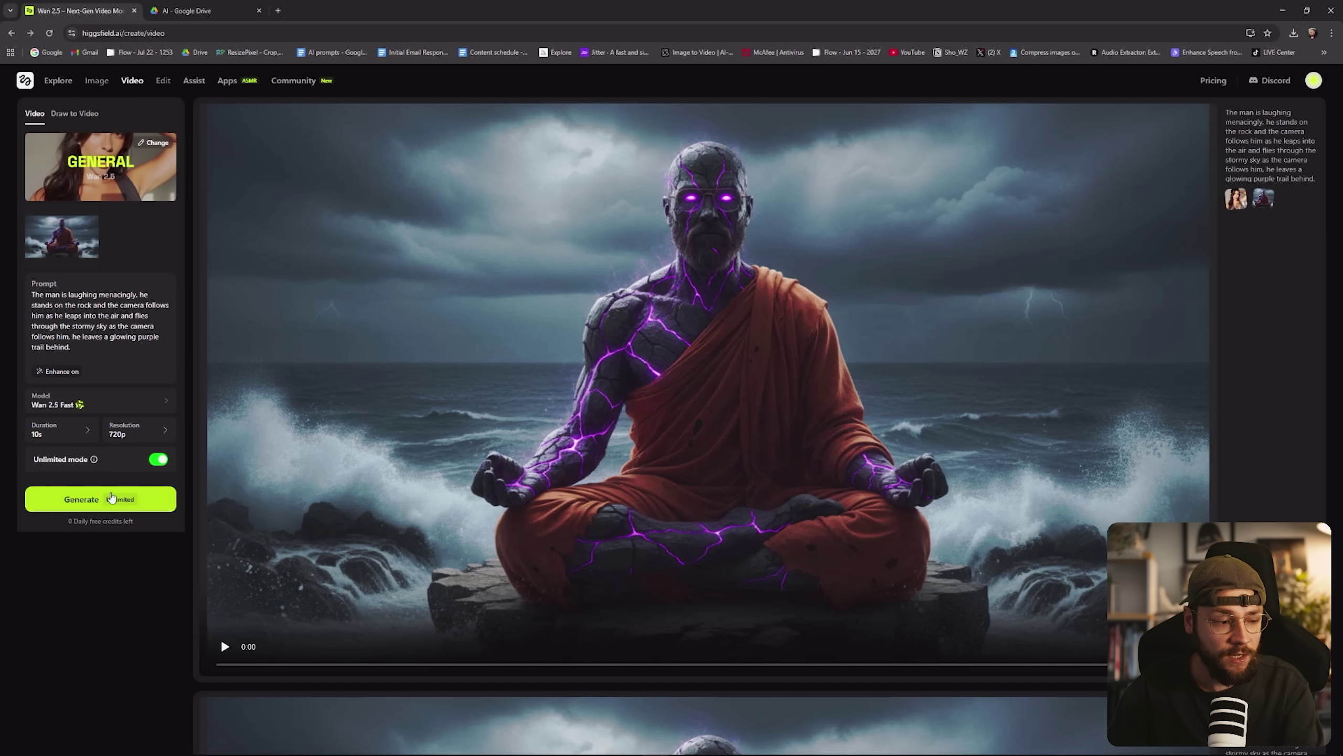
{"action": "mouse_move", "coordinate": [94, 460]}
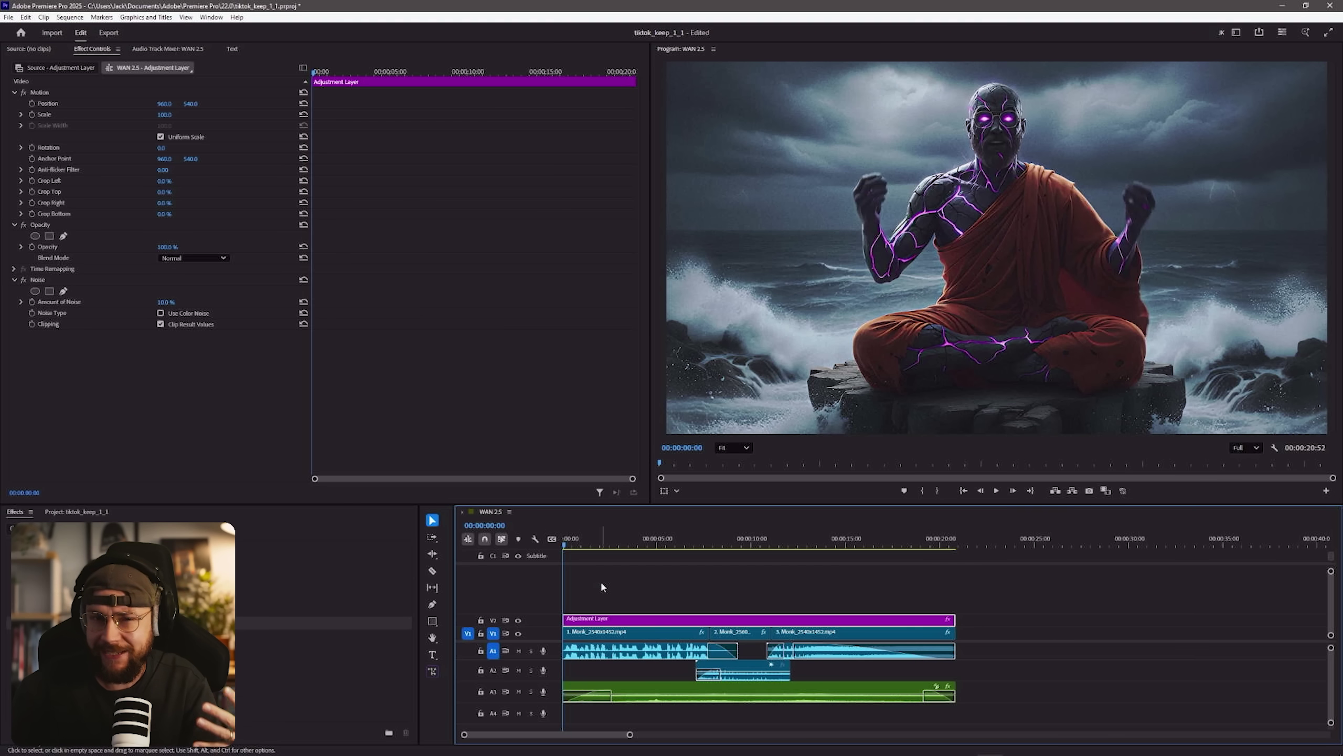
{"action": "left_click", "coordinate": [753, 539]}
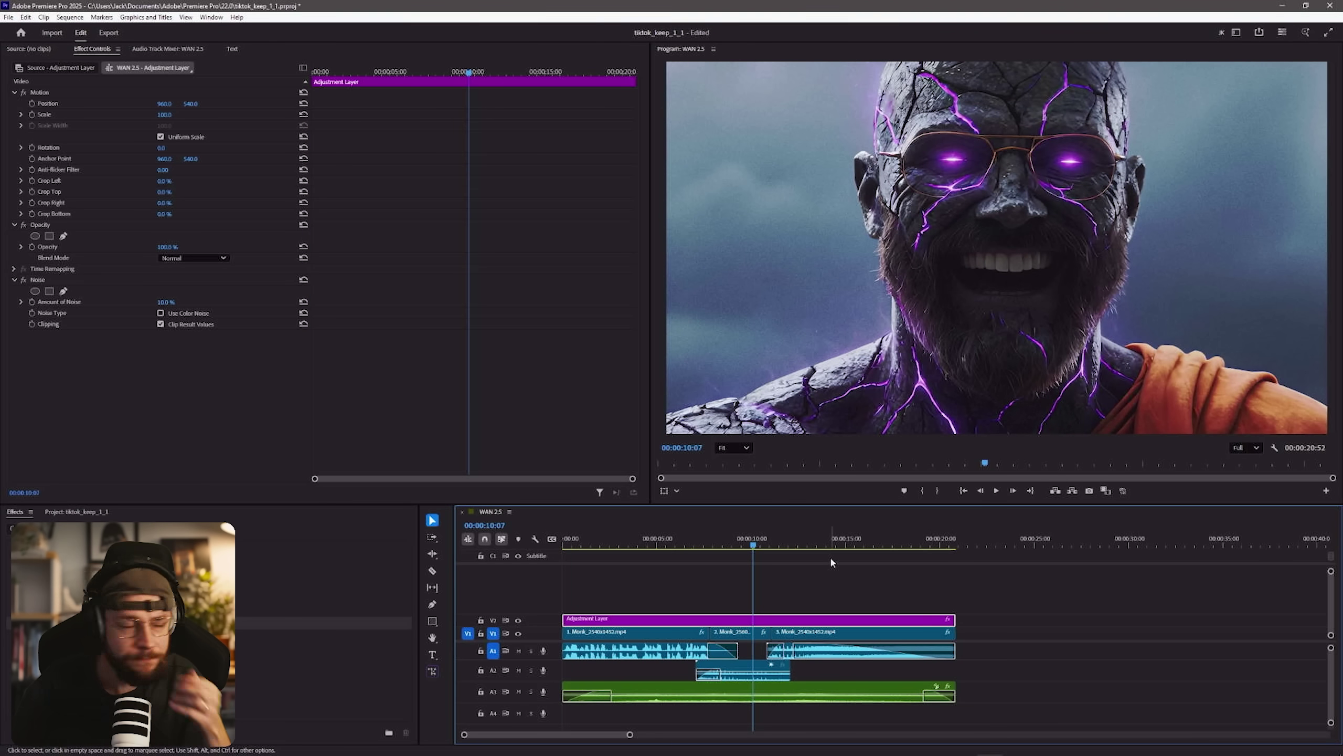
{"action": "key", "text": "Home"}
{"action": "left_click", "coordinate": [751, 694]}
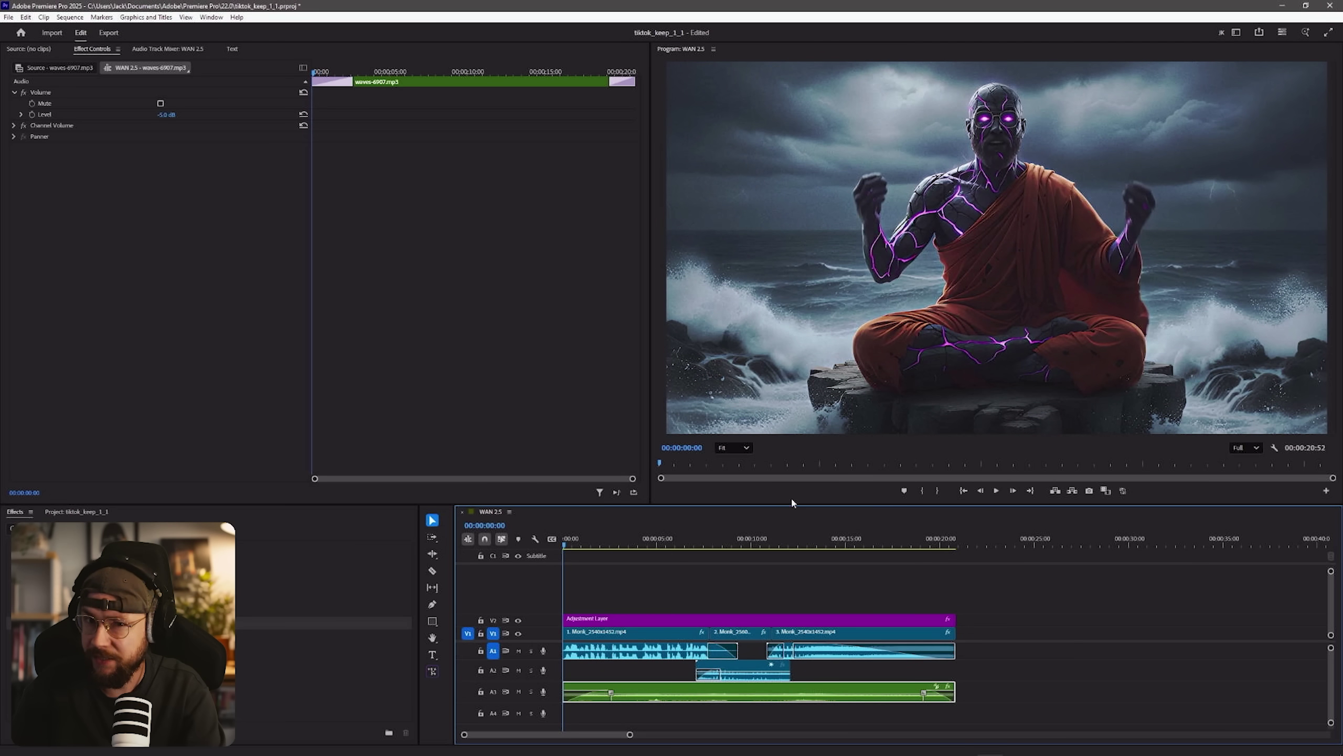
{"action": "left_click", "coordinate": [1106, 121]}
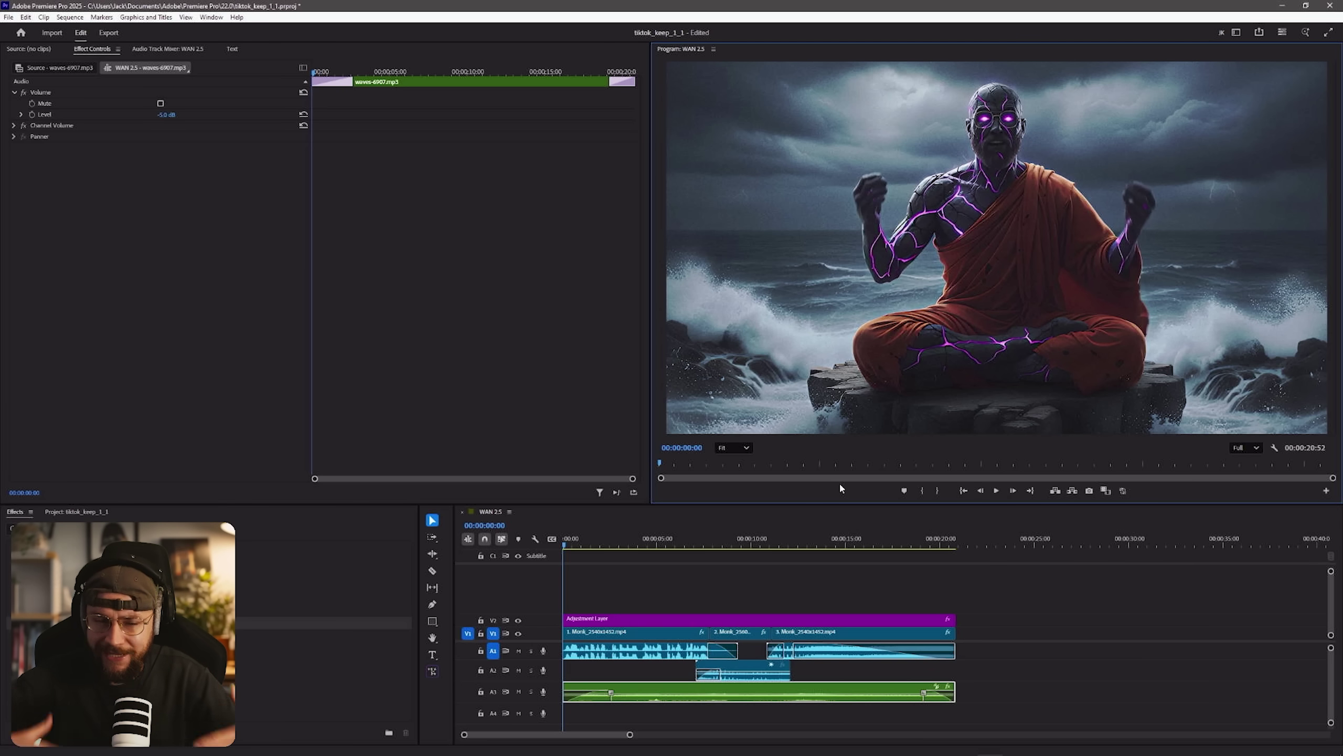
{"action": "scroll", "coordinate": [980, 95], "scroll_direction": "up", "scroll_amount": 5}
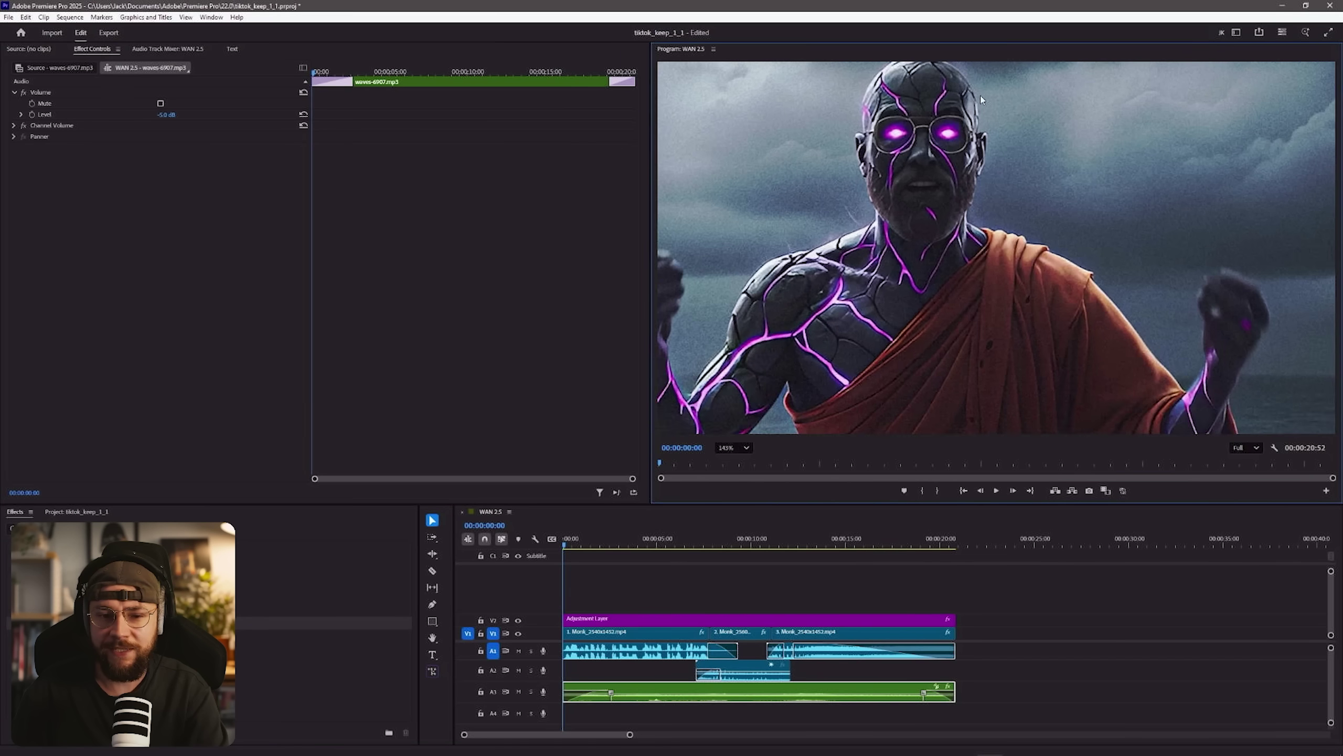
{"action": "left_click", "coordinate": [519, 621]}
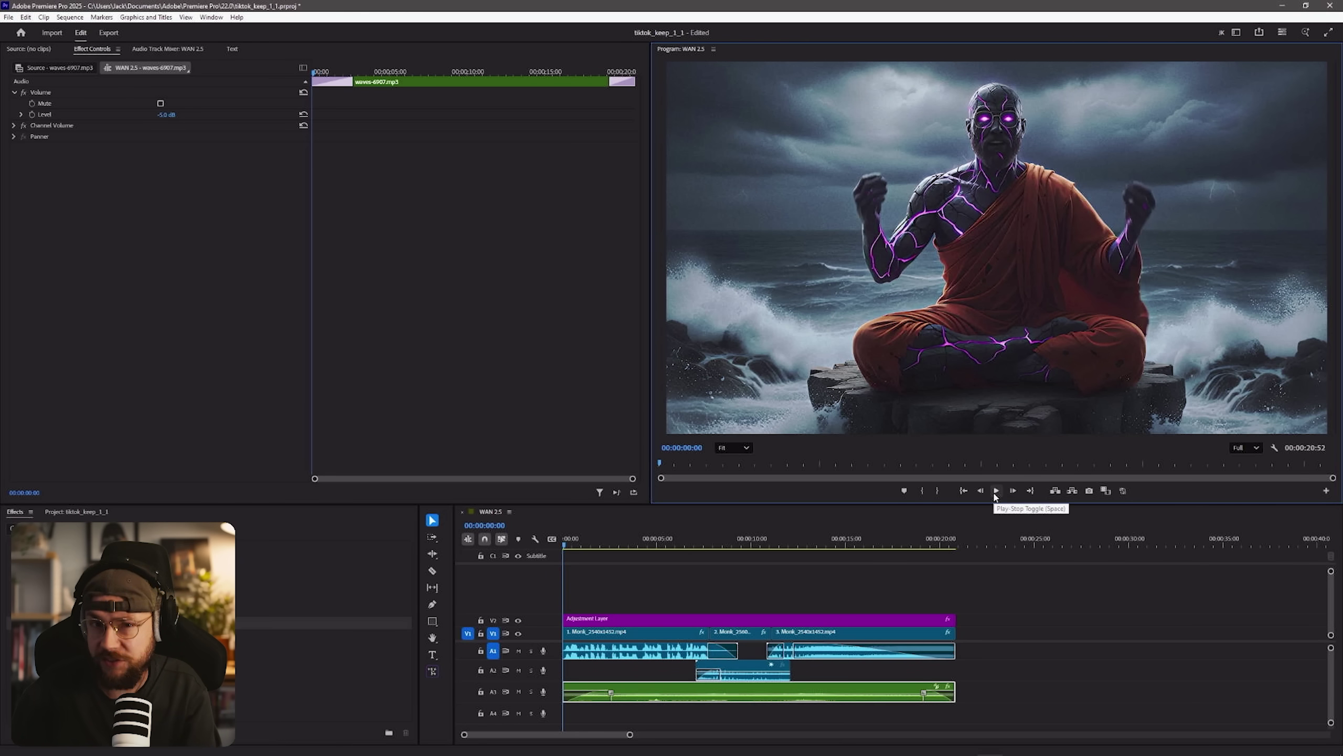
{"action": "left_click", "coordinate": [999, 491]}
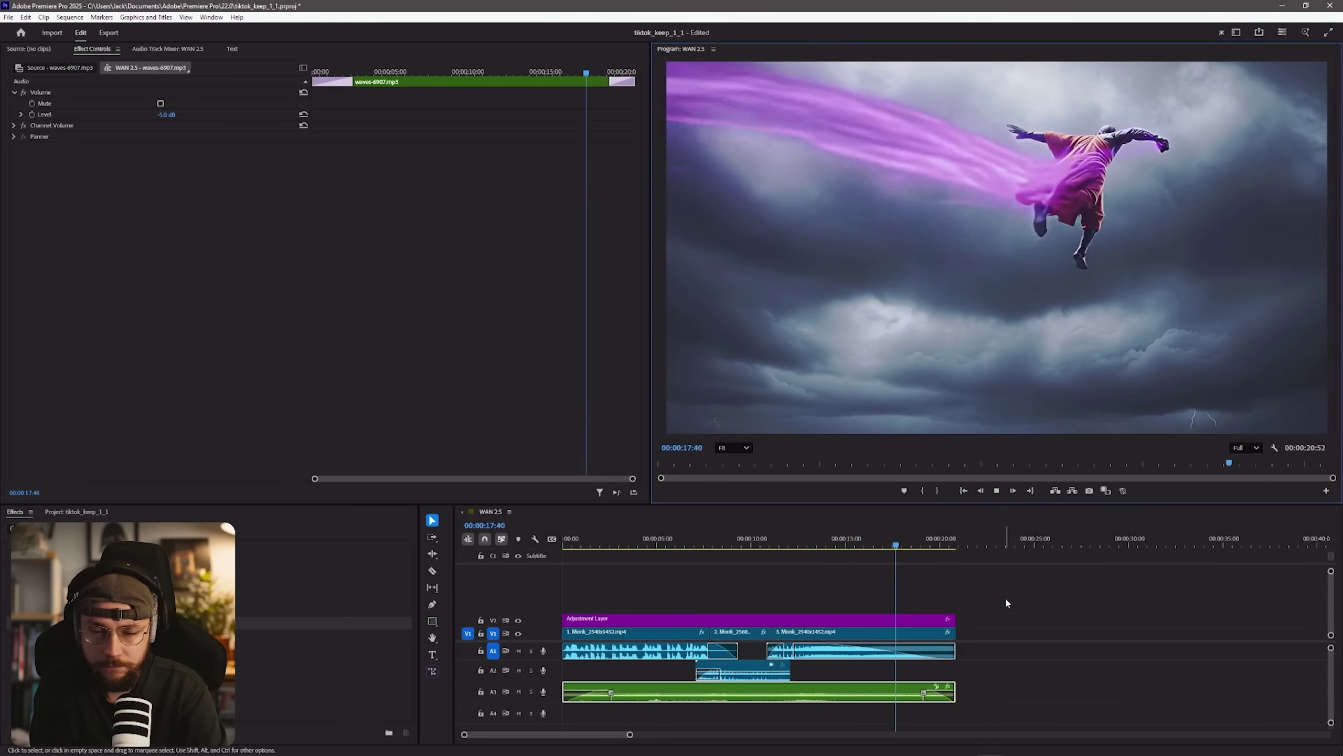
{"action": "left_click", "coordinate": [683, 542]}
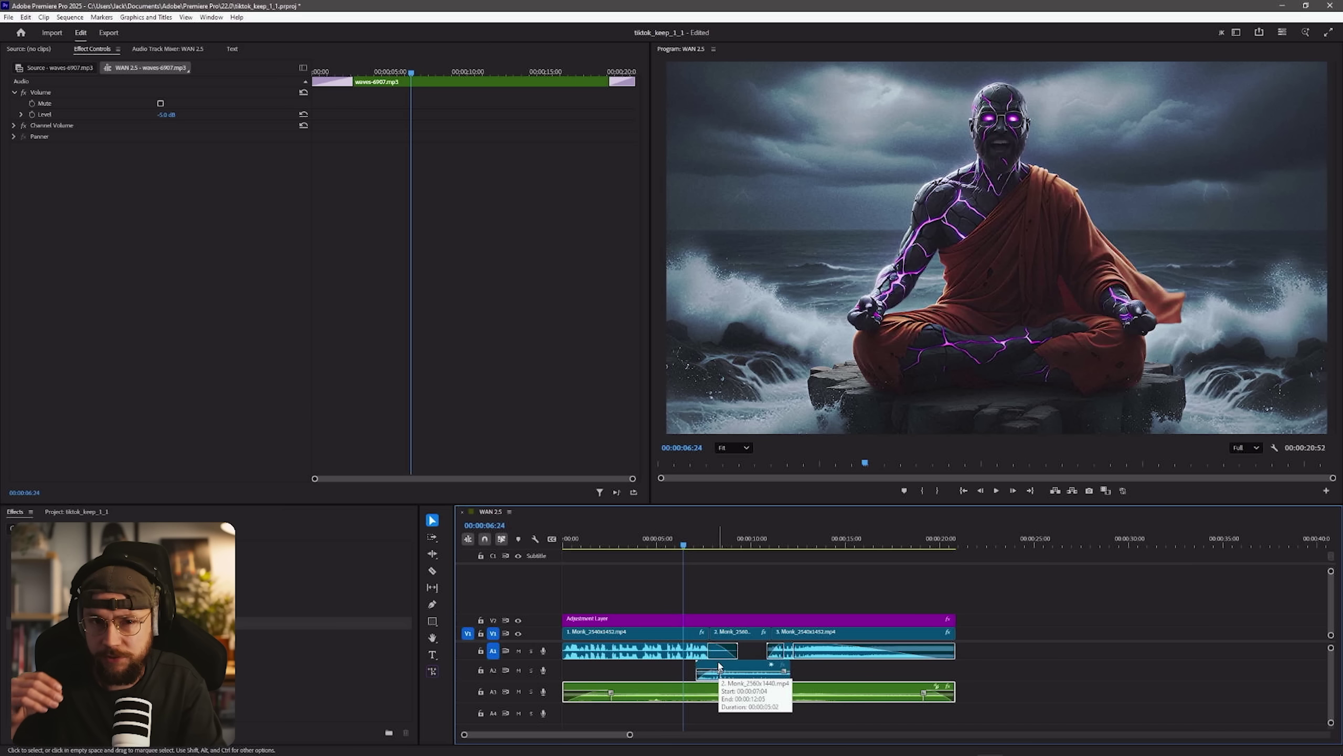
Return the playhead to the start, mute track A3, and choose MP3 as the export format
{"action": "key", "text": "Home"}
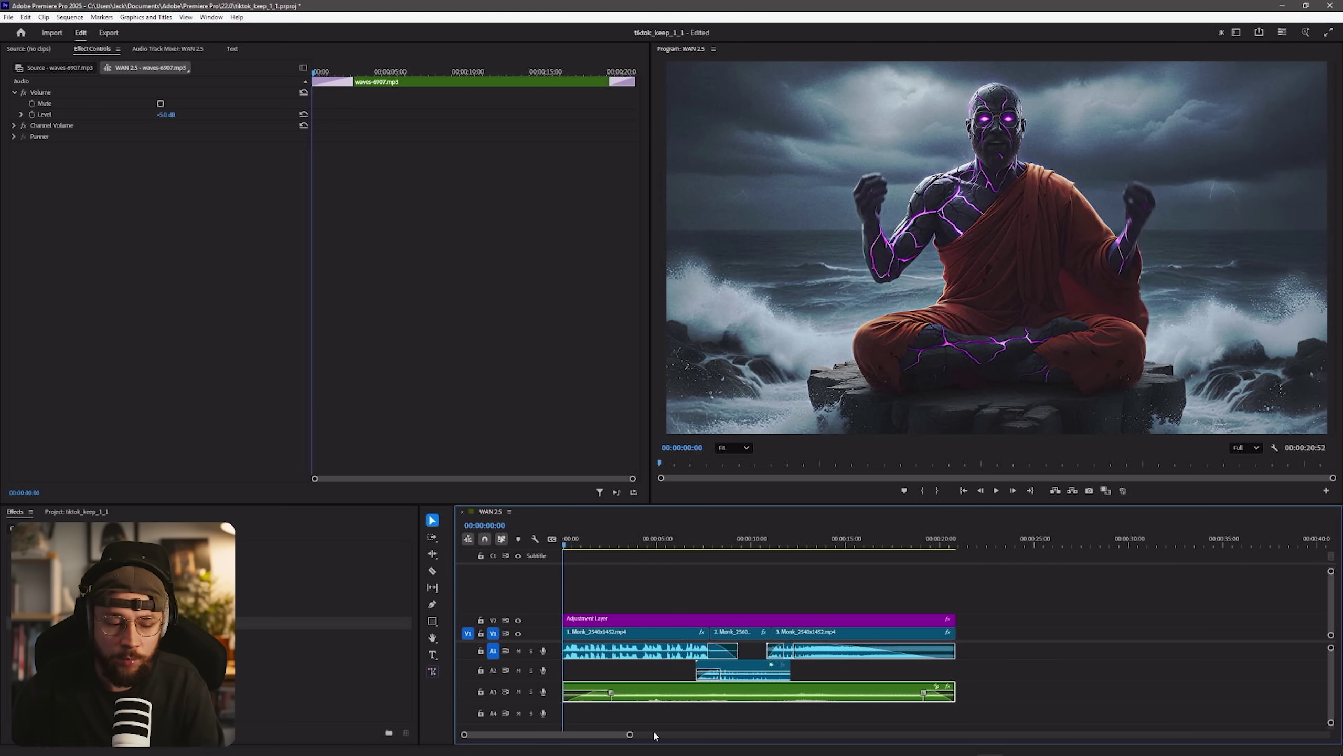
{"action": "left_click", "coordinate": [518, 692]}
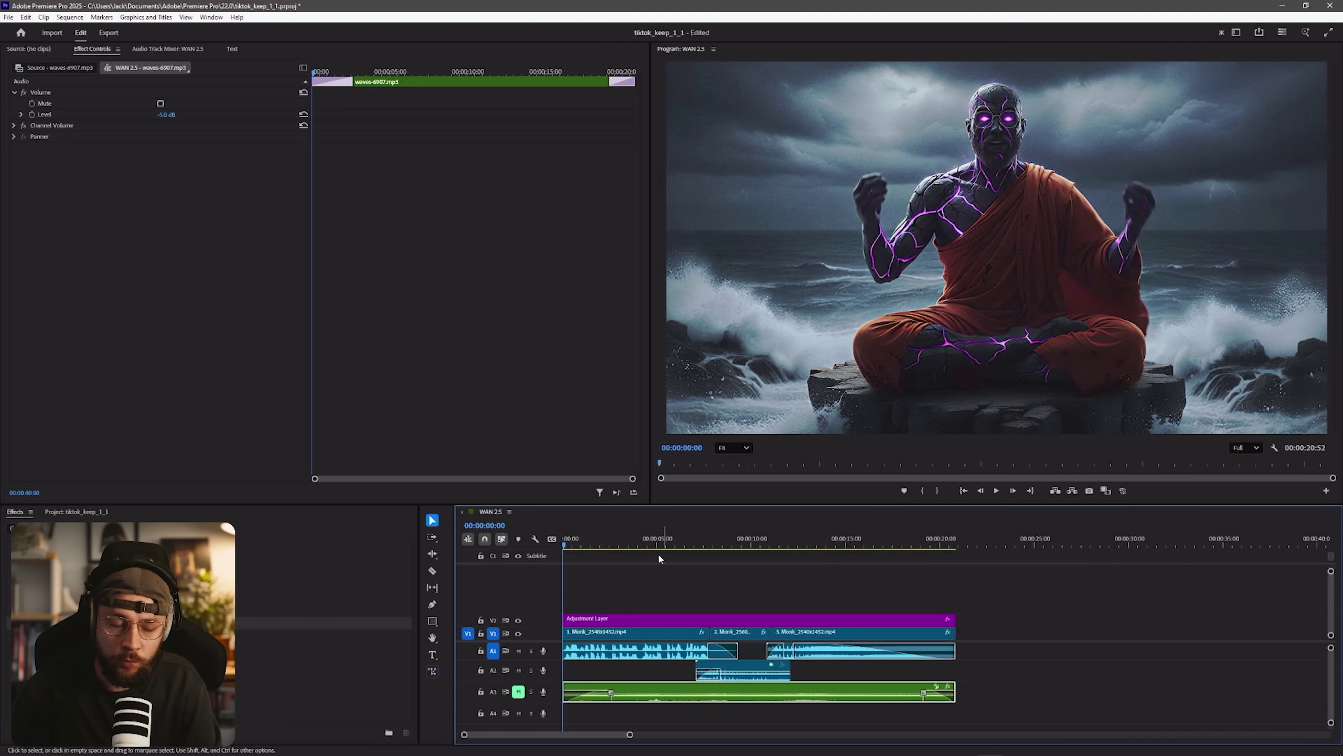
{"action": "key", "text": "ctrl+m"}
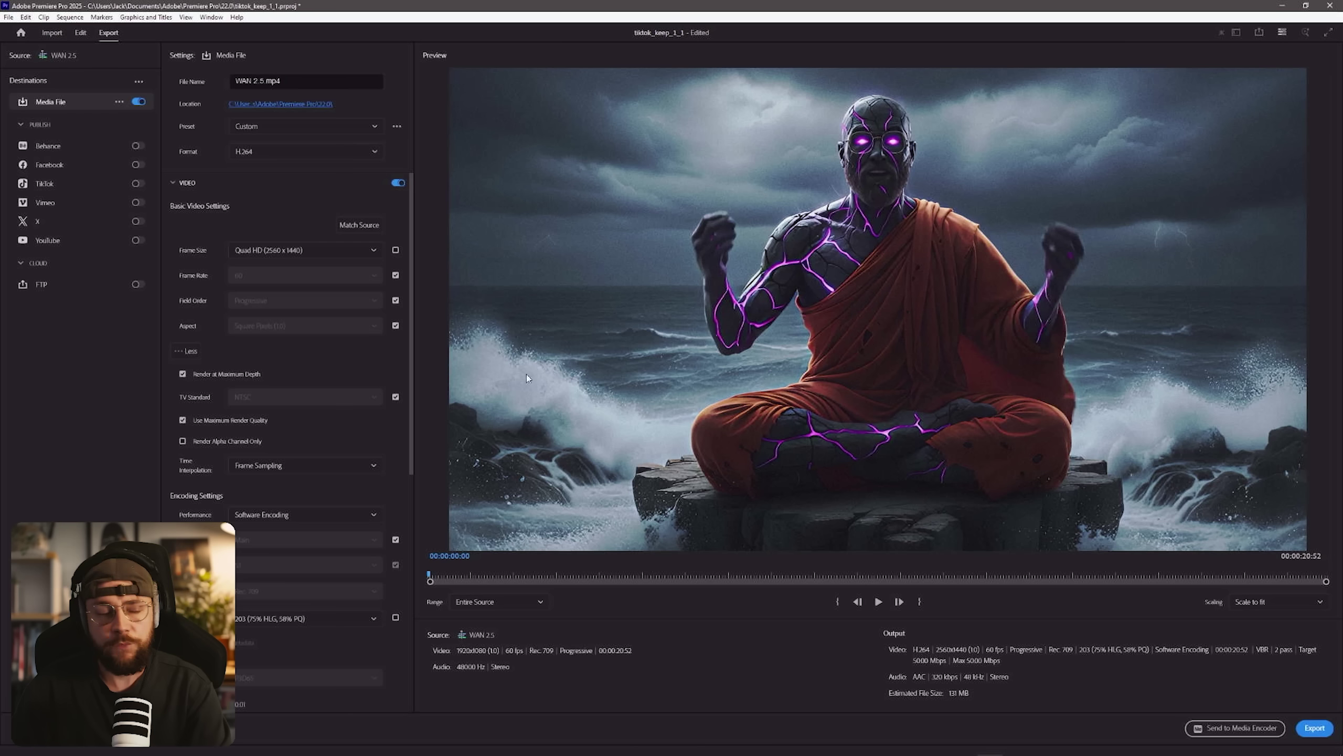
{"action": "left_click", "coordinate": [331, 150]}
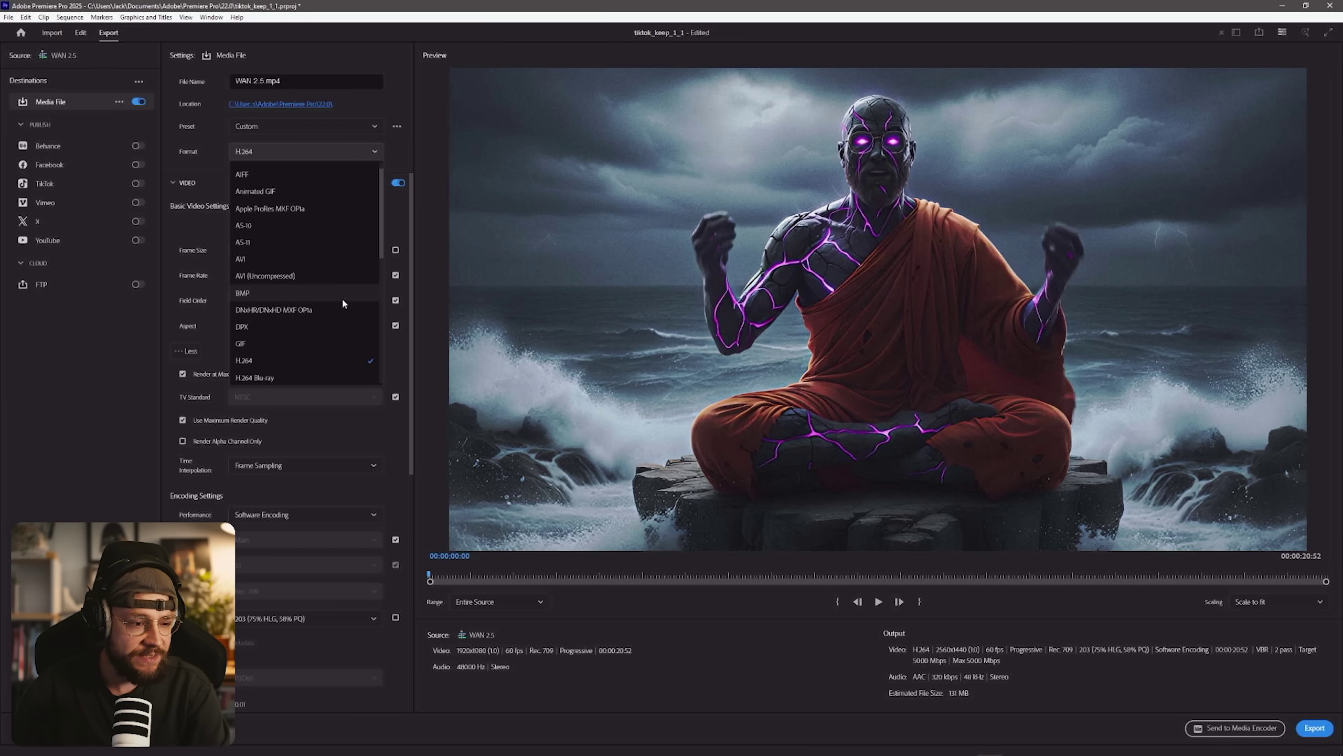
{"action": "scroll", "coordinate": [318, 248], "scroll_direction": "down", "scroll_amount": 5}
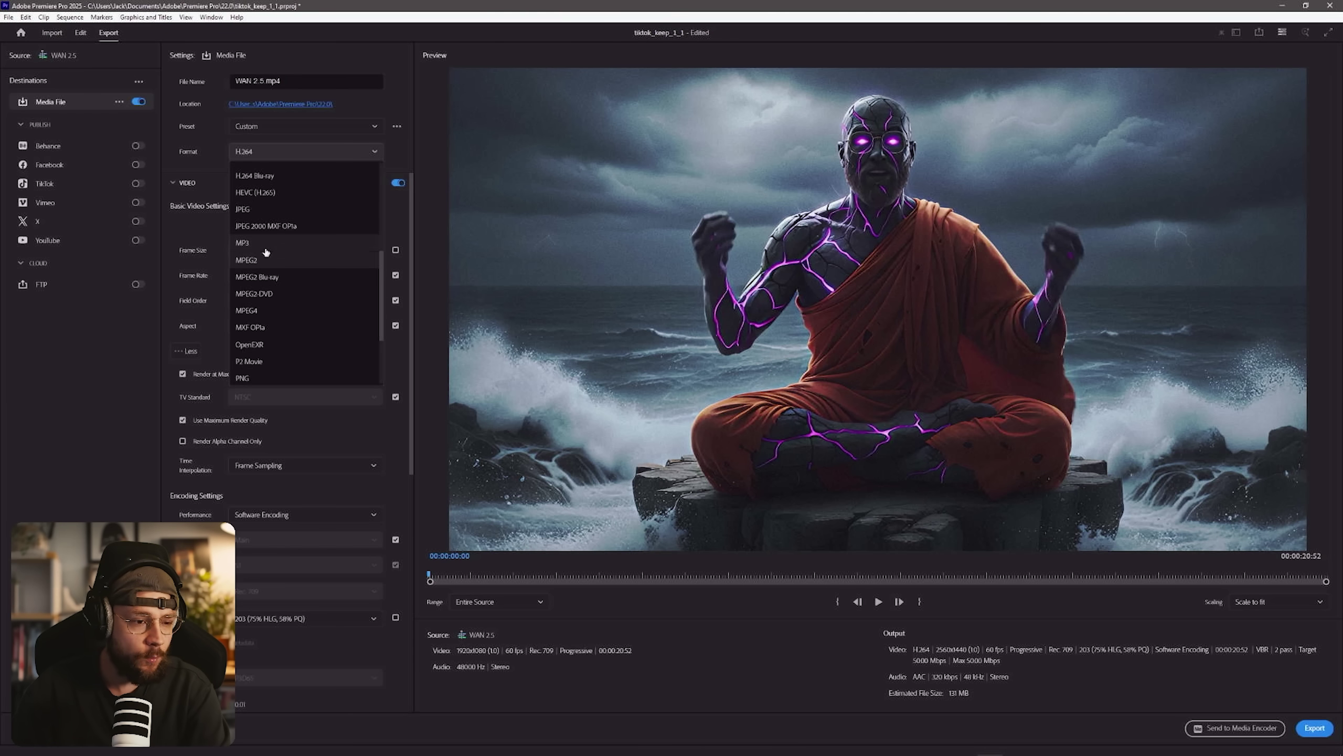
{"action": "left_click", "coordinate": [254, 260]}
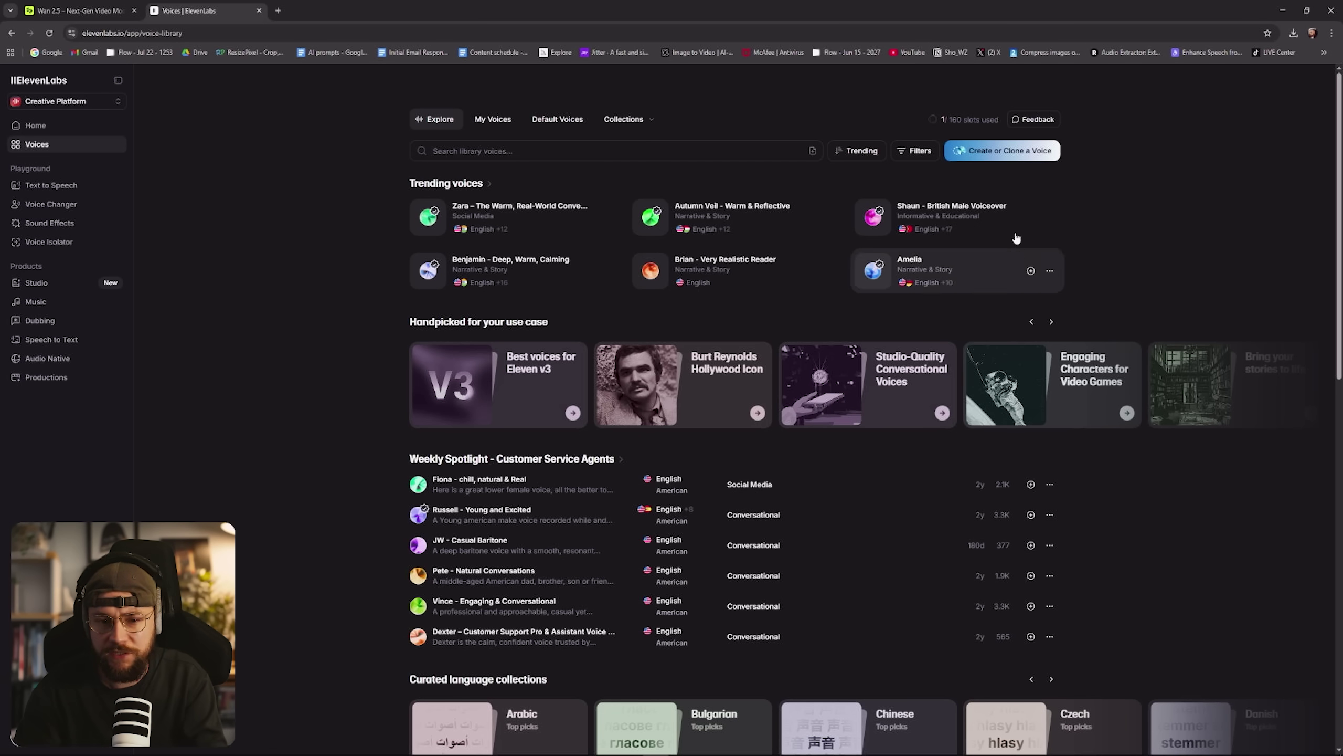
In Voice Design, paste the deep ancient-monk description and generate voices
{"action": "left_click", "coordinate": [1019, 153]}
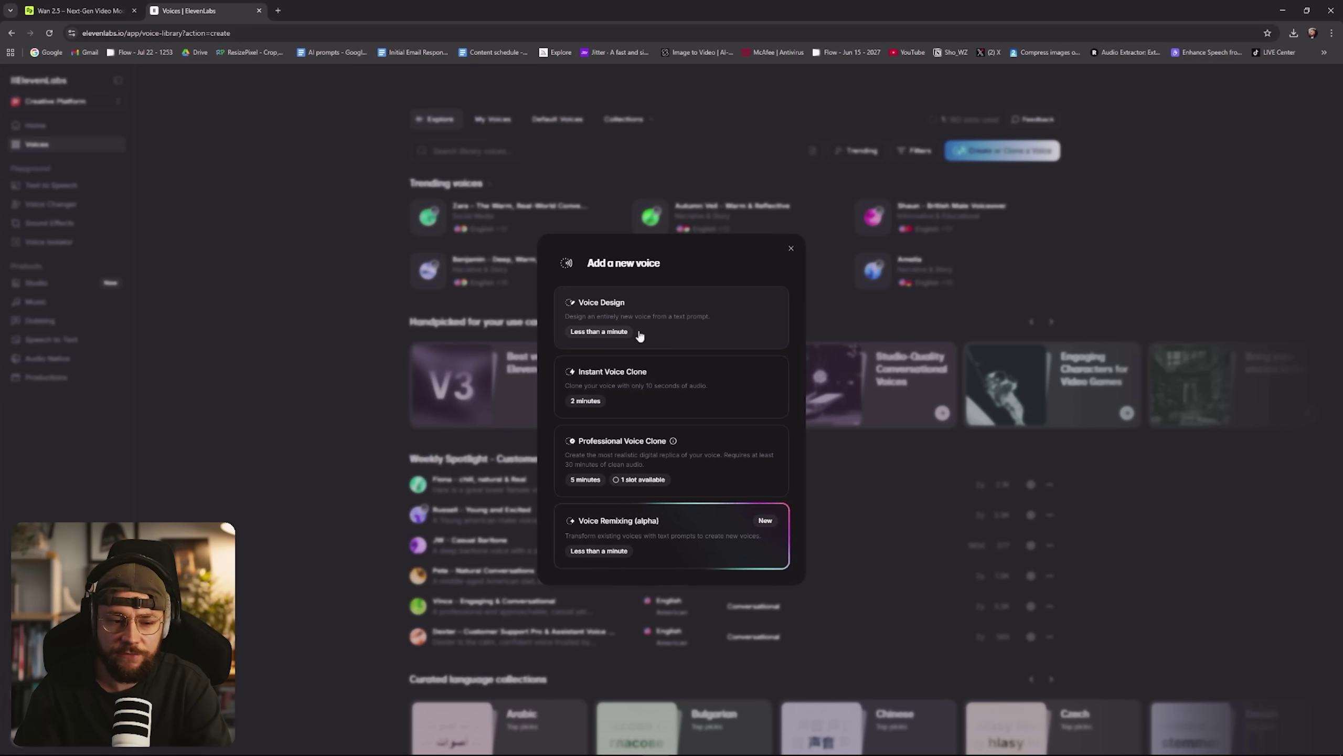
{"action": "left_click", "coordinate": [695, 318]}
{"action": "left_click", "coordinate": [728, 399]}
{"action": "key", "text": "ctrl+a"}
{"action": "type", "text": "A deep, booming male voice of an ancient mystical monk - voice is gruff as if he's in his 50s"}
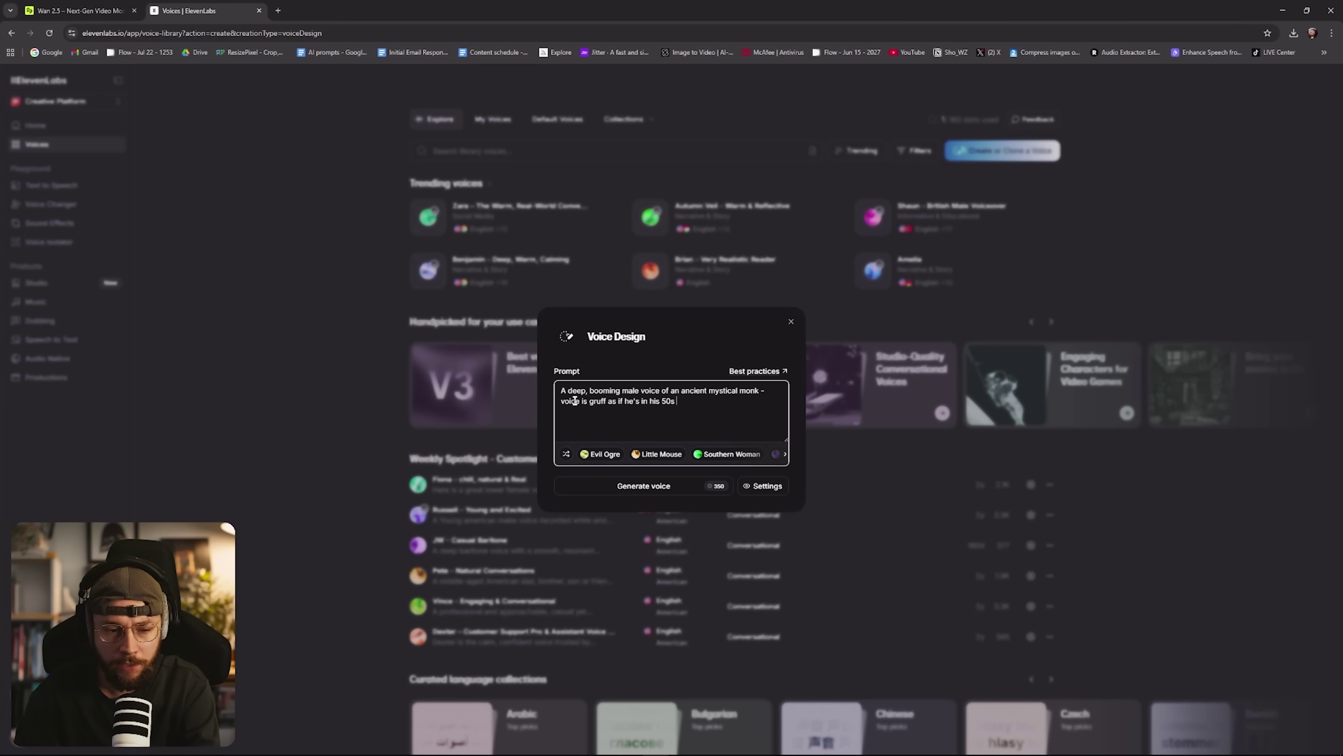
{"action": "left_click_drag", "start_coordinate": [571, 401], "coordinate": [637, 400]}
{"action": "left_click", "coordinate": [662, 400]}
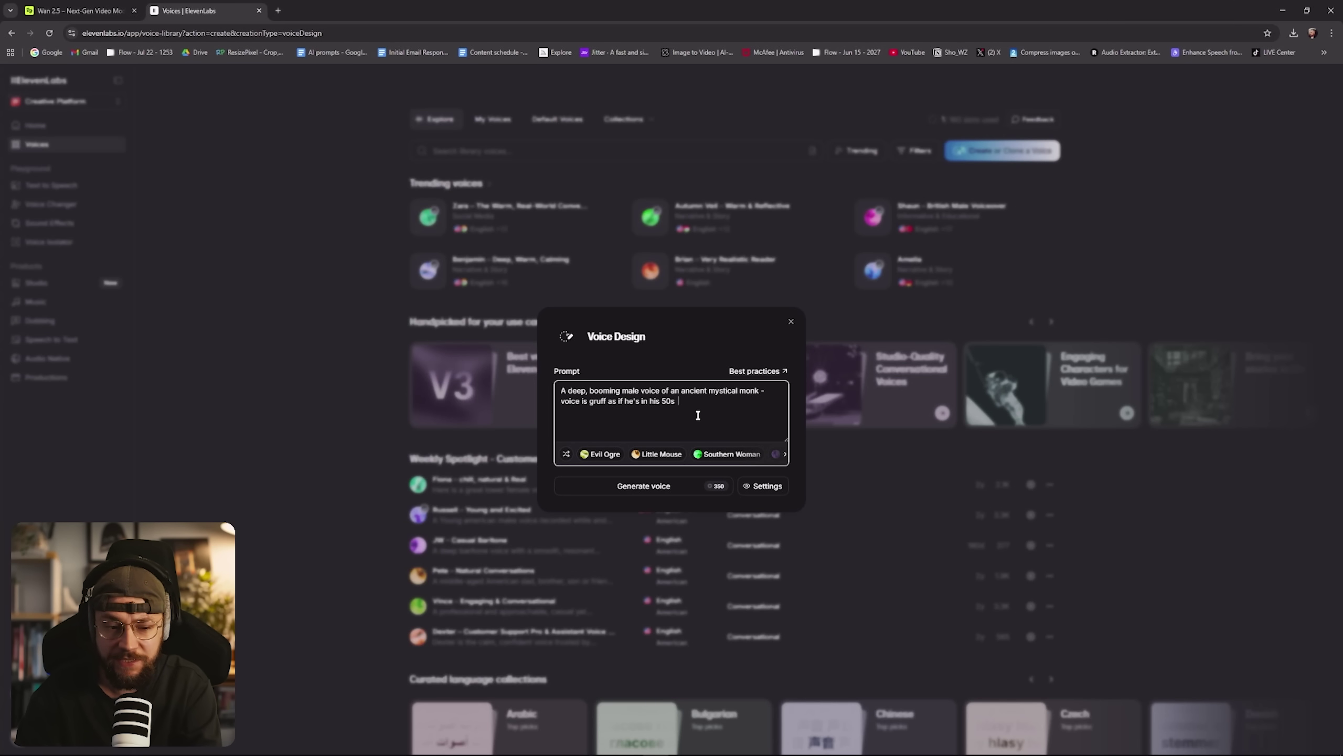
{"action": "left_click", "coordinate": [706, 485]}
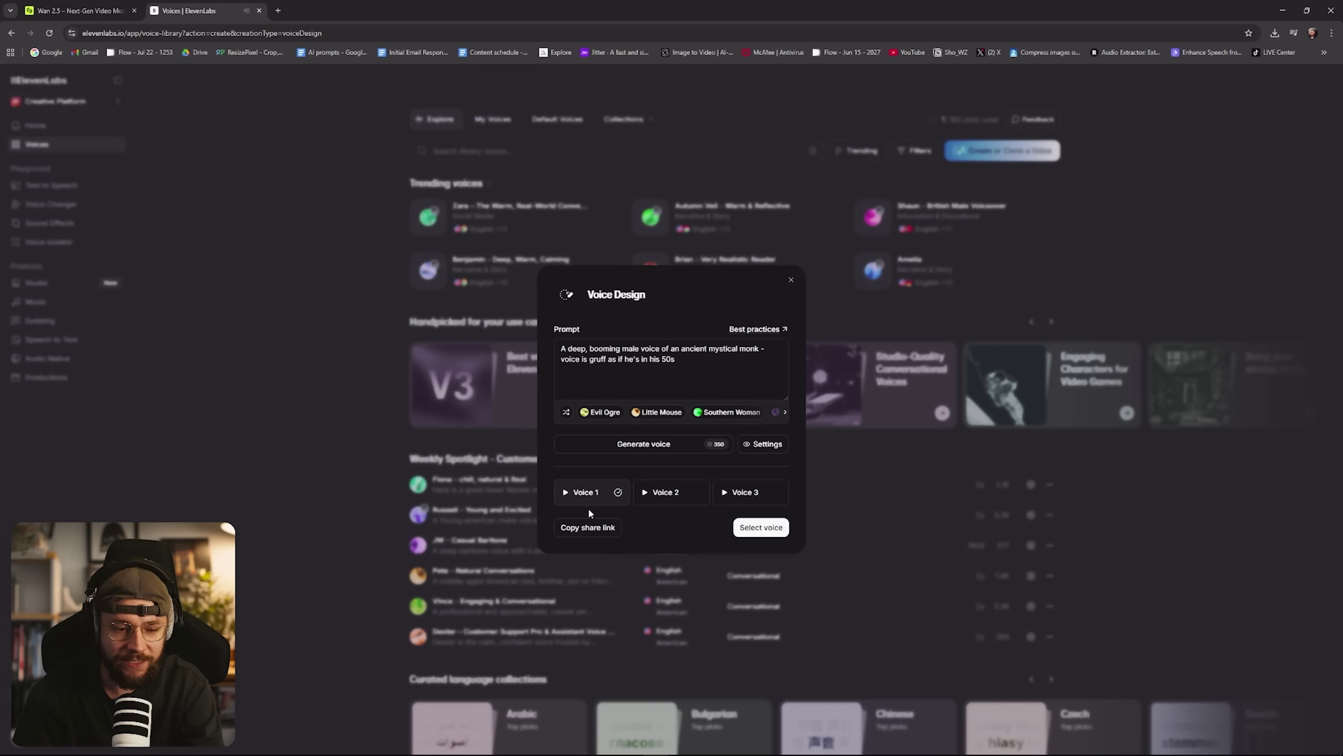
Preview the three voices, pick Voice 2, and save it as 'Geode Monk' with English language
{"action": "left_click", "coordinate": [565, 493]}
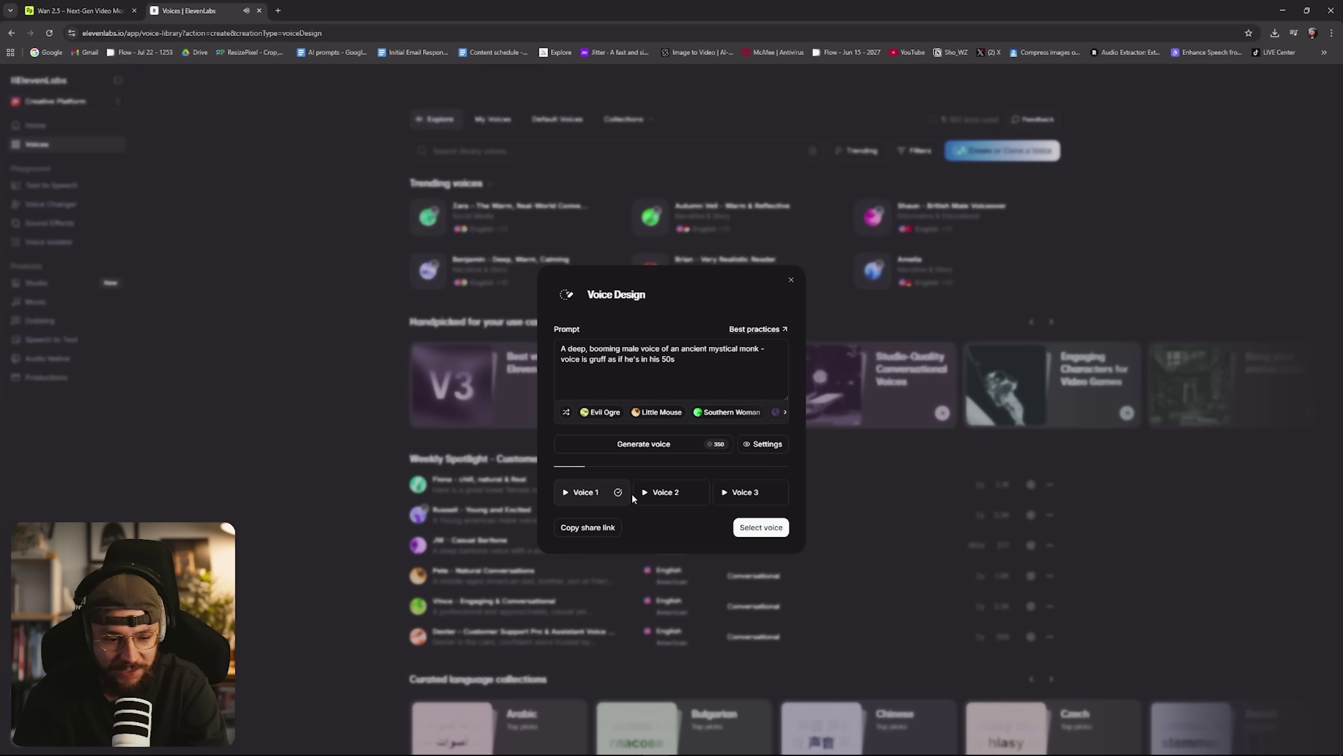
{"action": "left_click", "coordinate": [644, 494]}
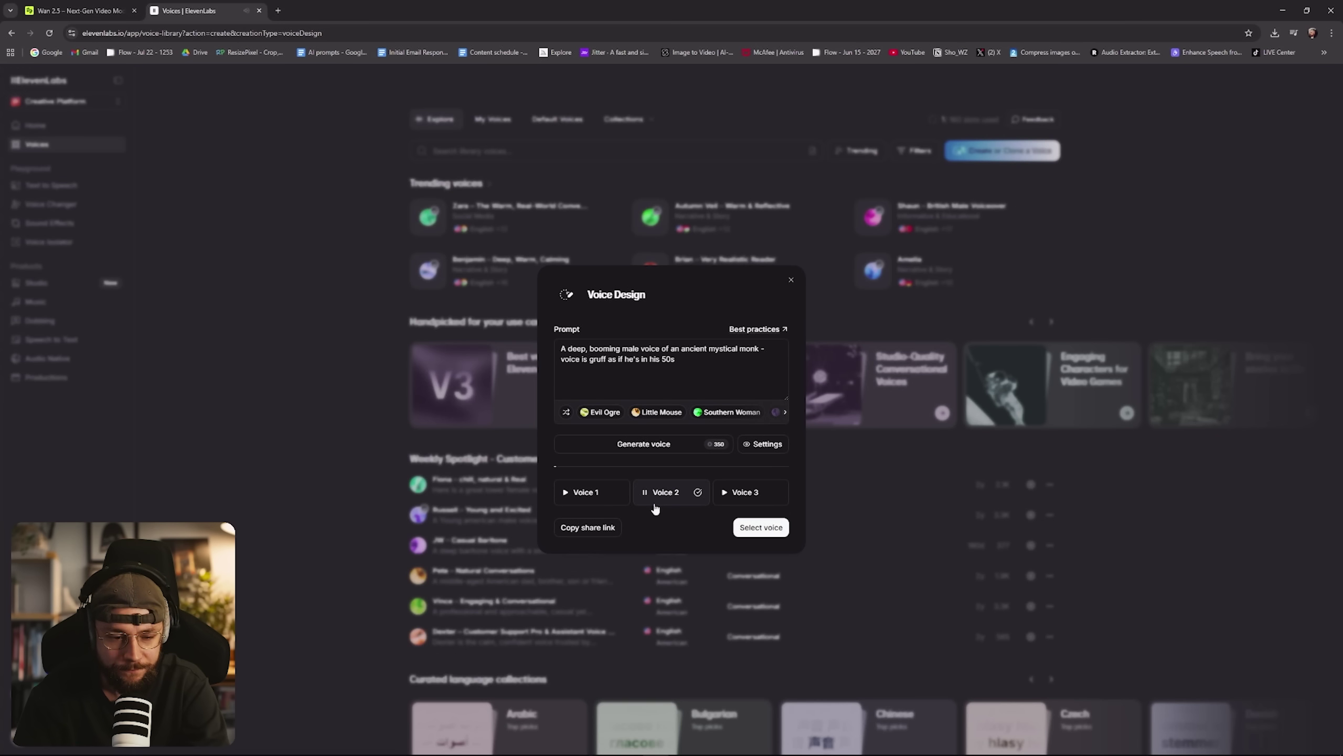
{"action": "left_click", "coordinate": [721, 492]}
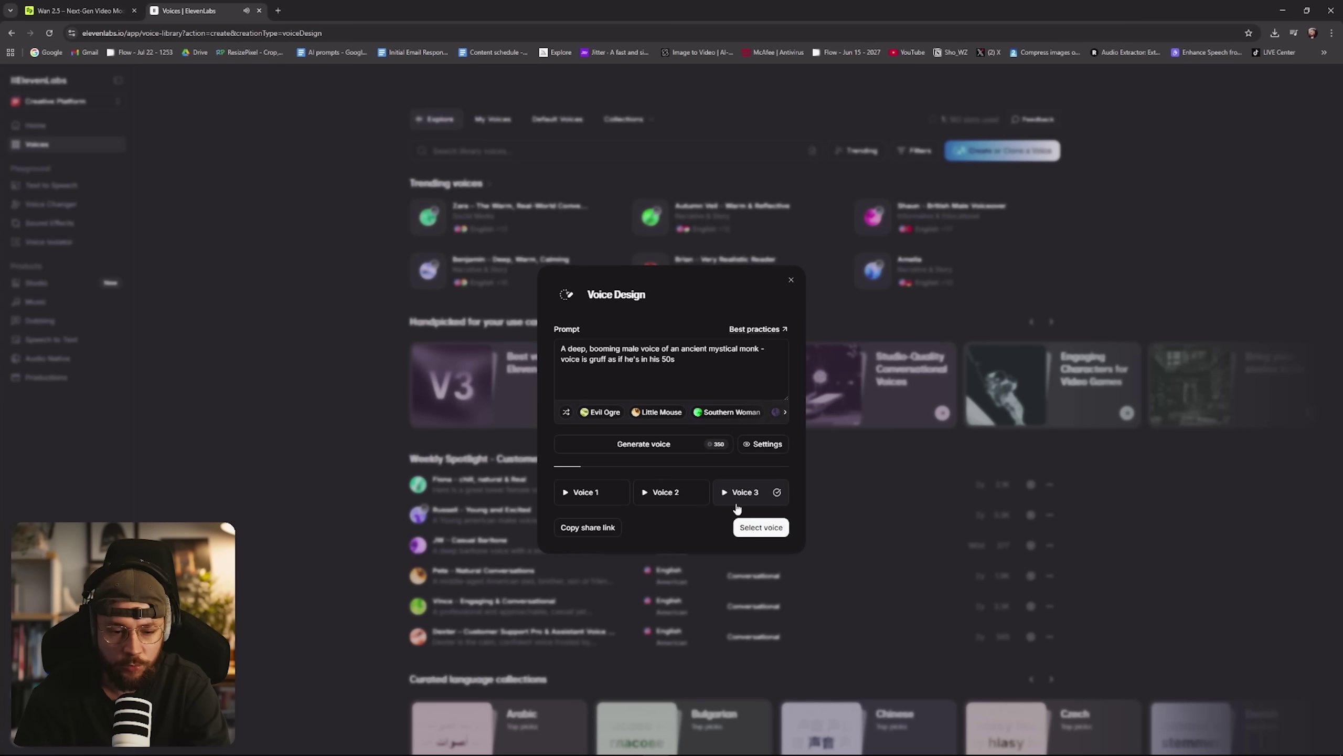
{"action": "left_click", "coordinate": [668, 492]}
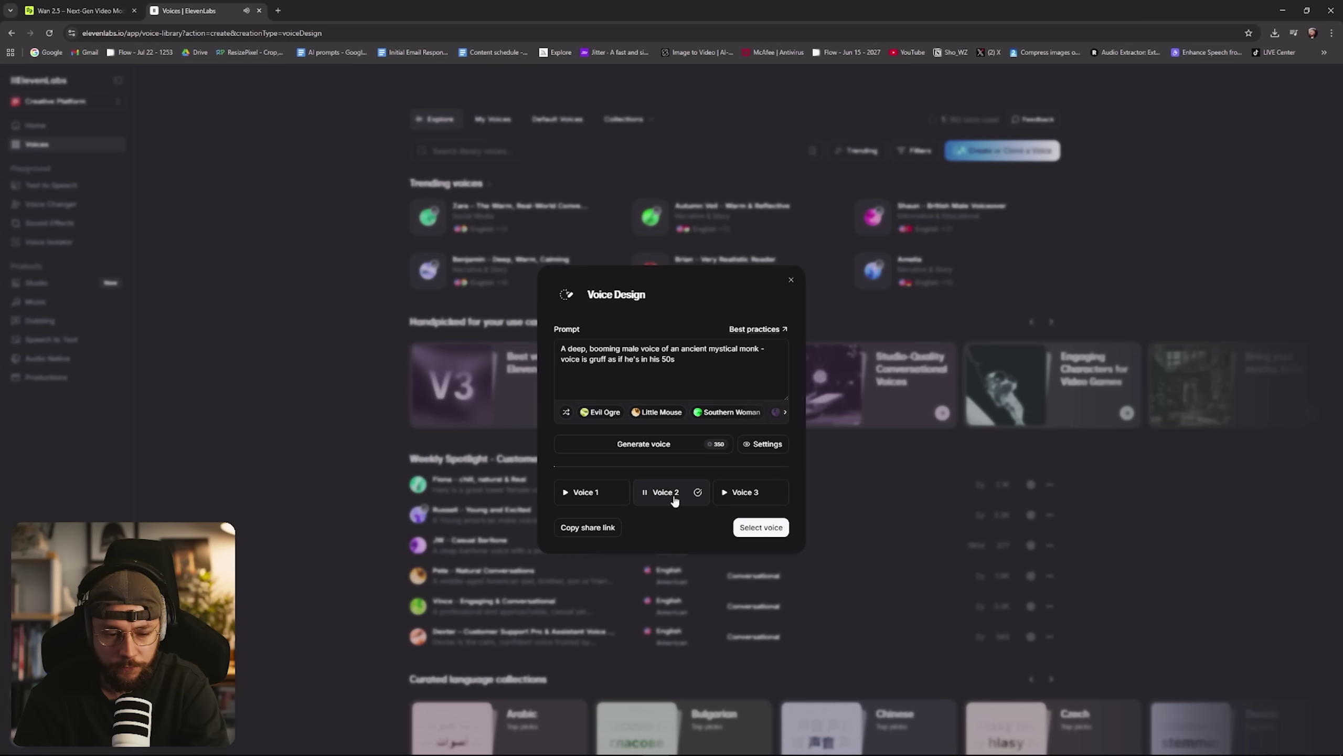
{"action": "left_click", "coordinate": [761, 527]}
{"action": "type", "text": "Geode M"}
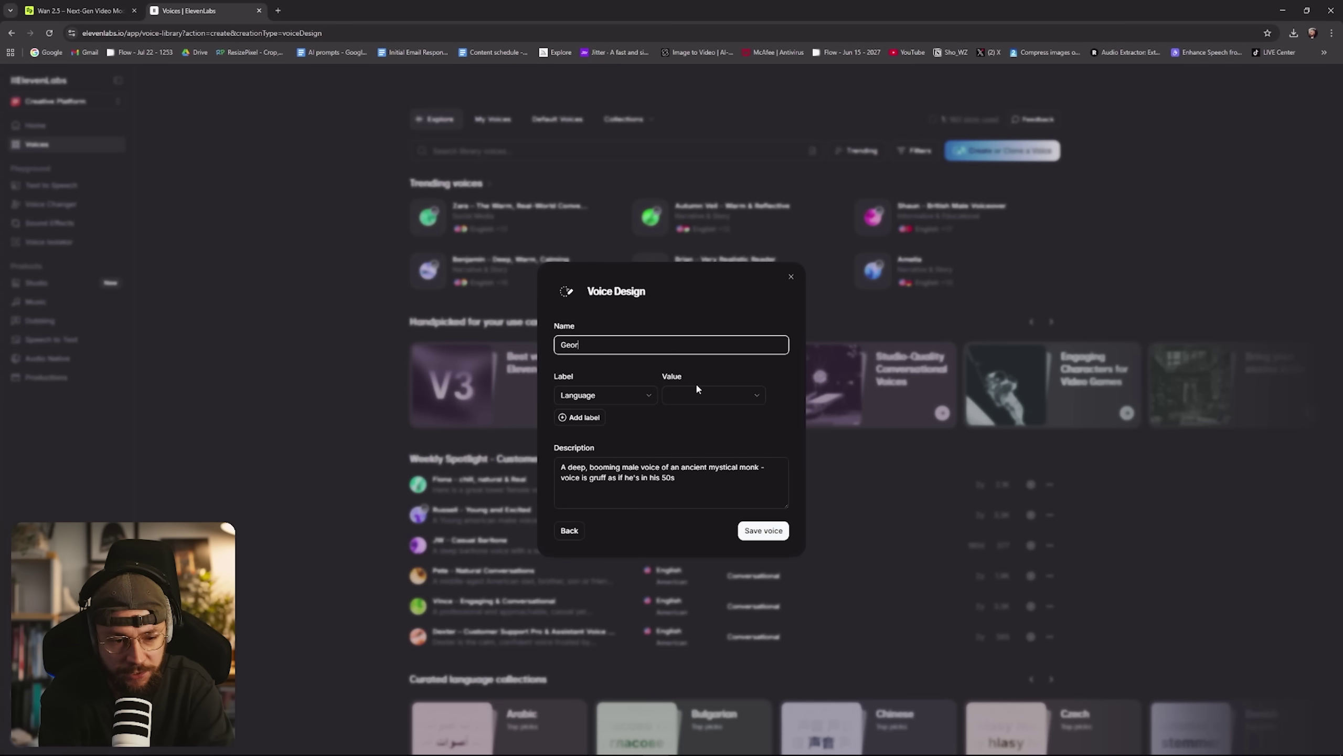
{"action": "type", "text": "onk"}
{"action": "left_click", "coordinate": [724, 394]}
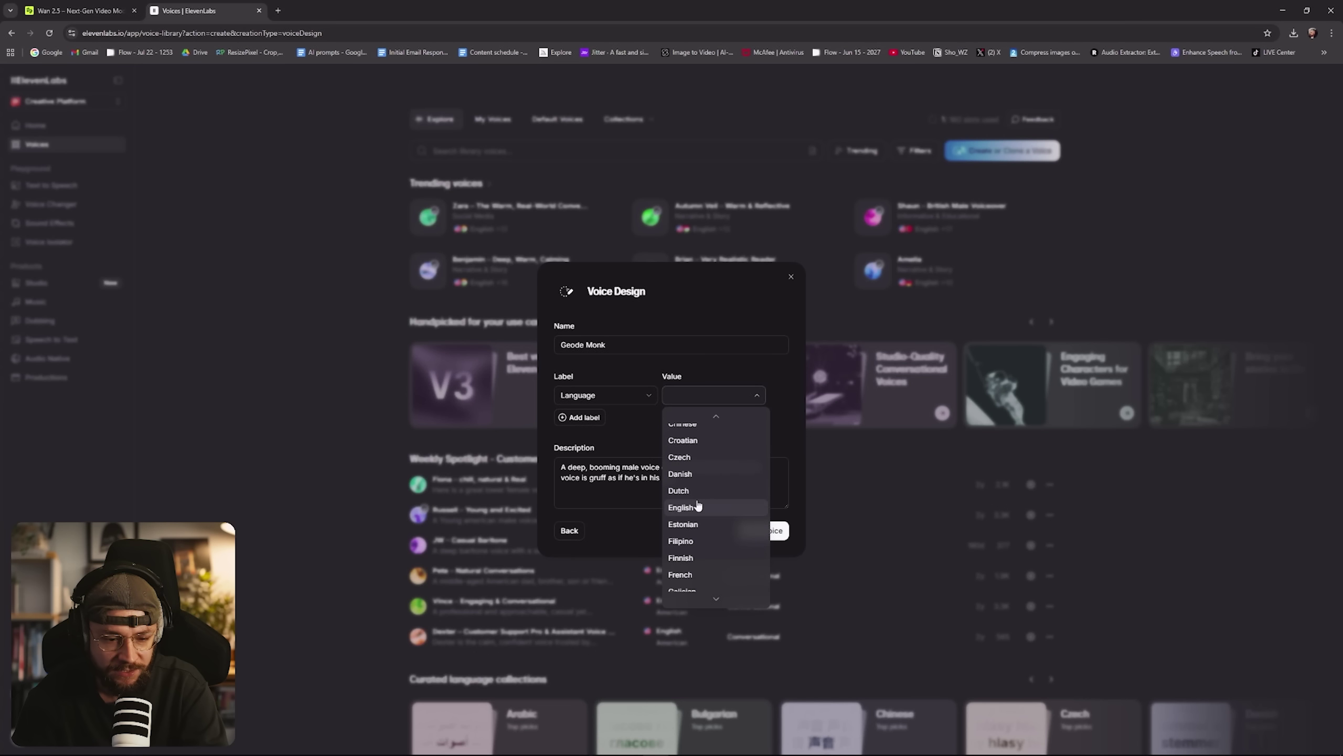
{"action": "left_click", "coordinate": [682, 559]}
{"action": "left_click", "coordinate": [763, 531]}
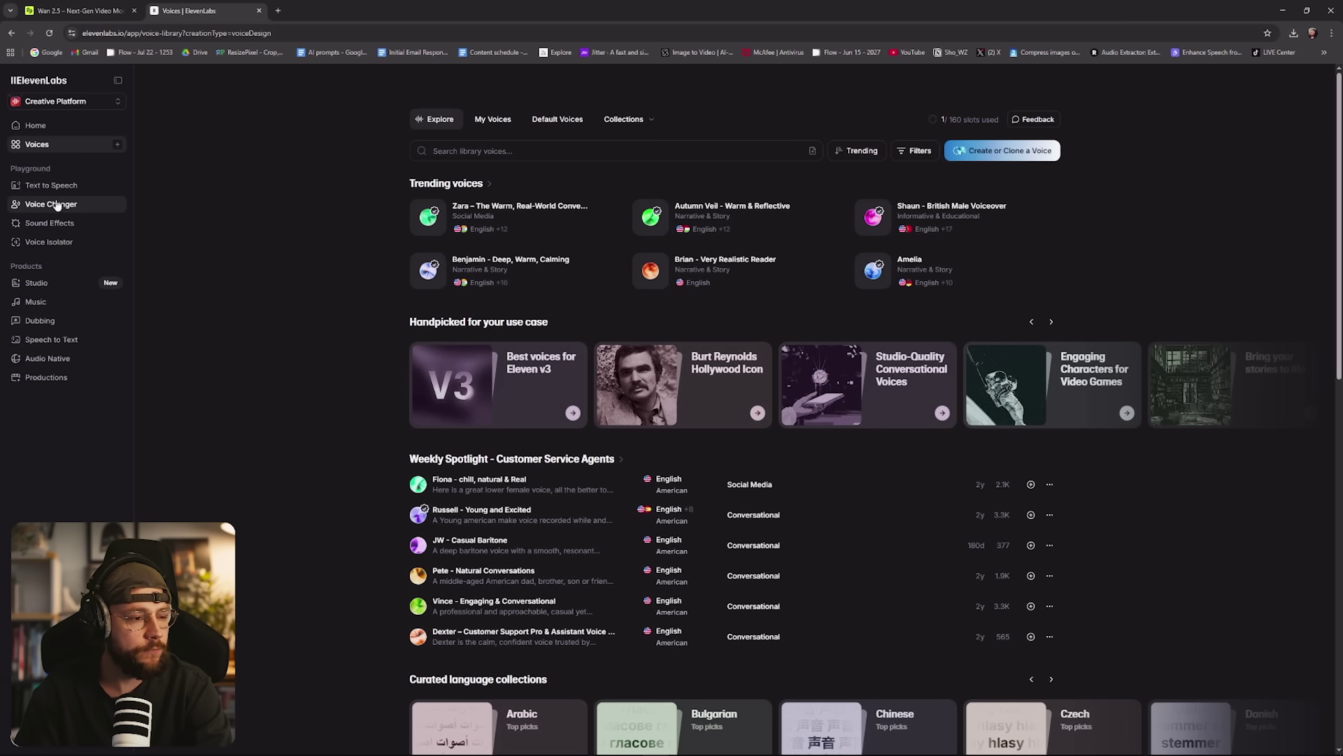
Load WAN 2.5.mp3 into ElevenLabs Voice Changer and preview the original narration
{"action": "left_click", "coordinate": [50, 205]}
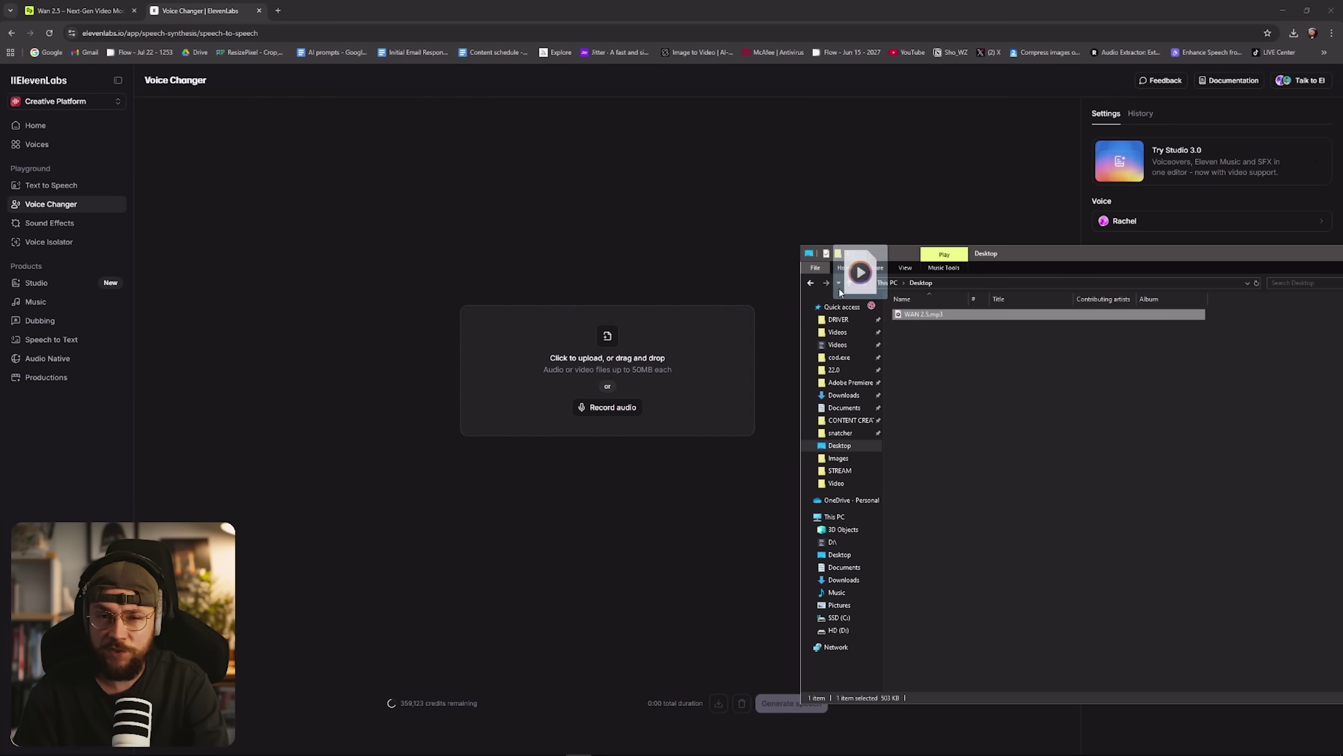
{"action": "left_click_drag", "start_coordinate": [841, 292], "coordinate": [609, 339]}
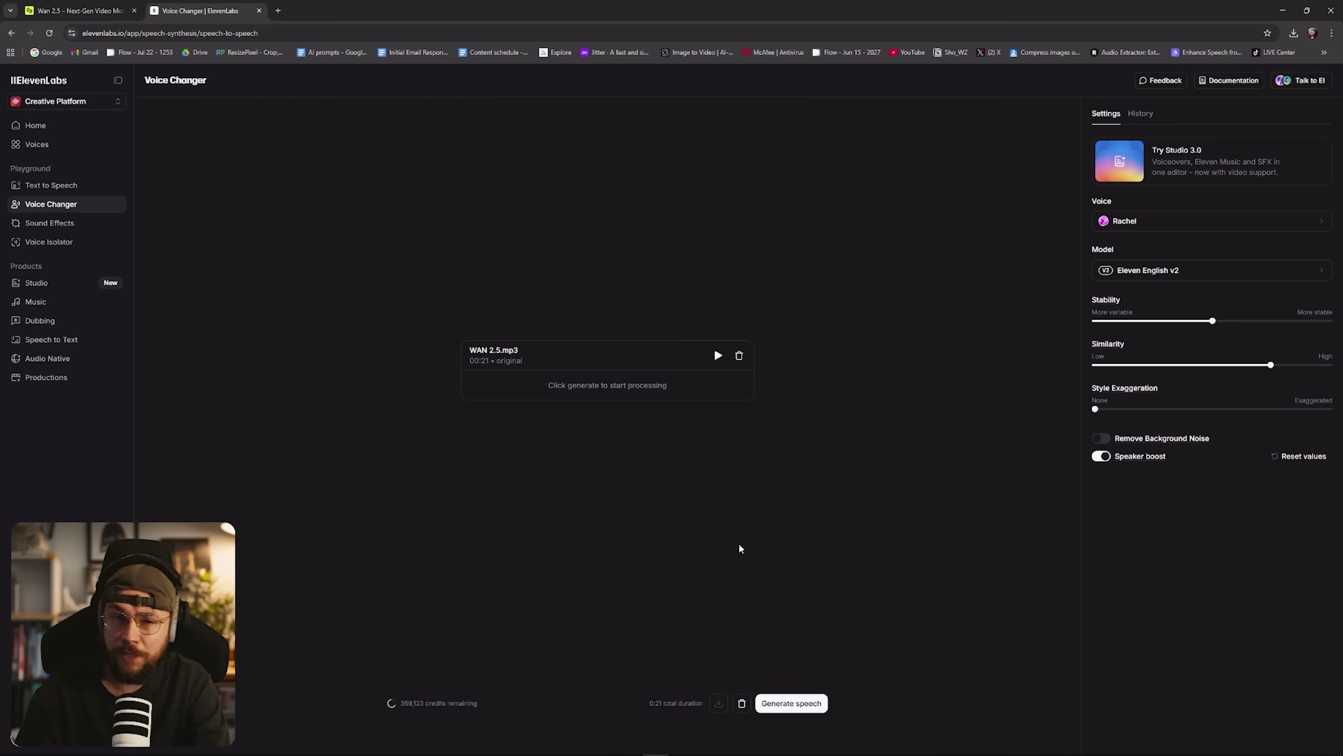
{"action": "left_click", "coordinate": [718, 356]}
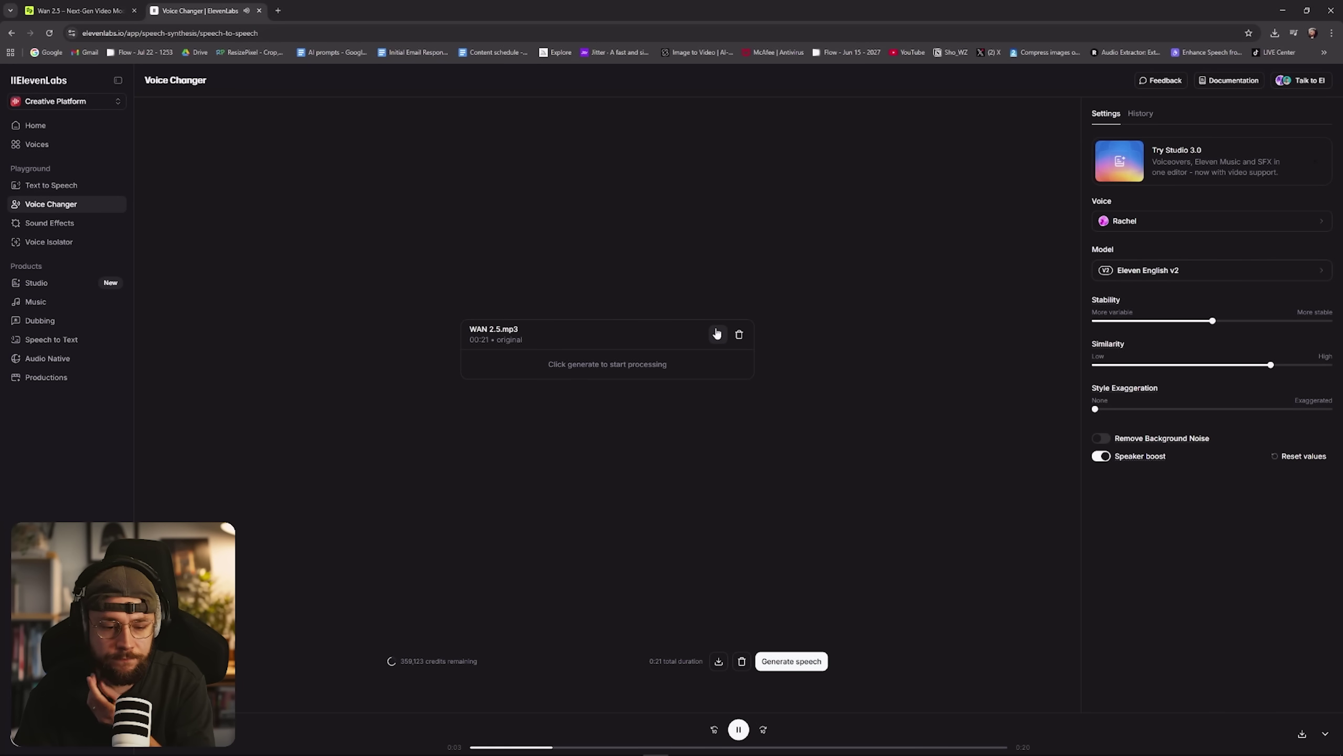
{"action": "left_click", "coordinate": [718, 333]}
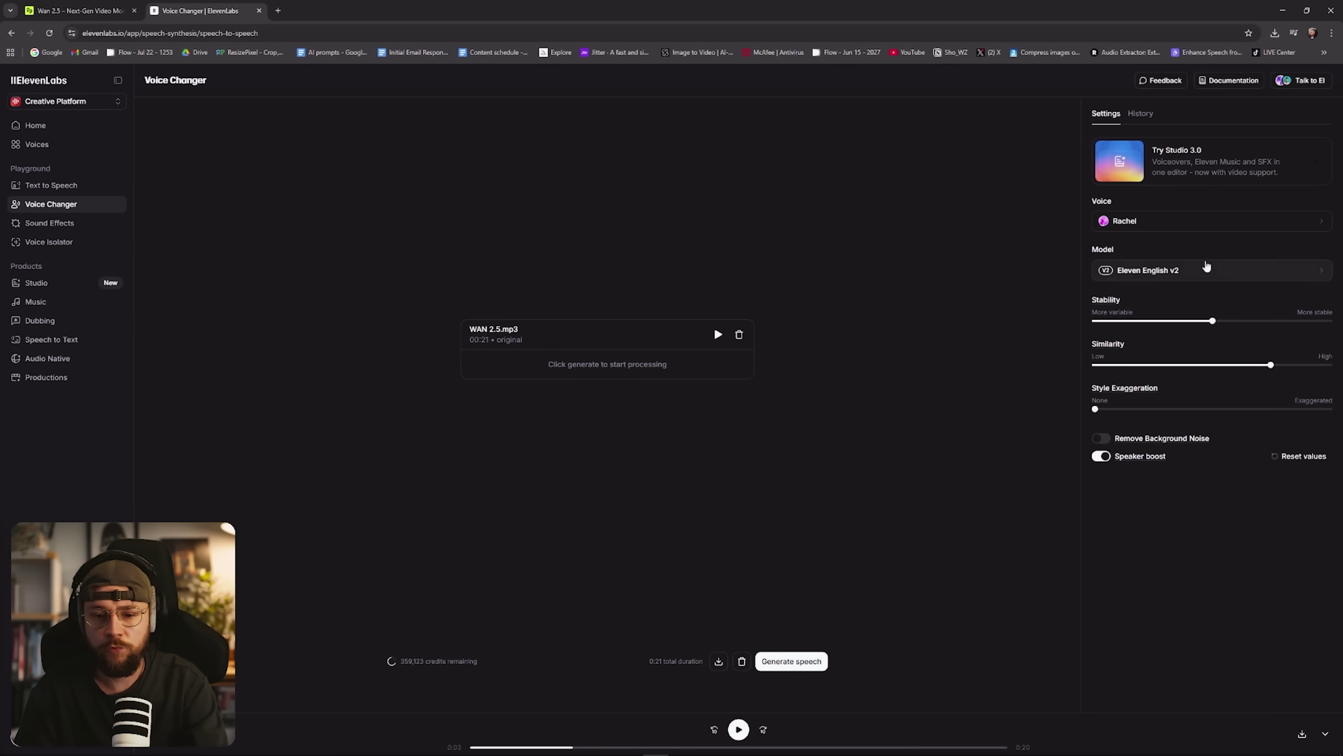
Convert the narration to the Geode Monk voice, preview the result, and download it
{"action": "left_click", "coordinate": [1268, 229]}
{"action": "left_click", "coordinate": [1141, 272]}
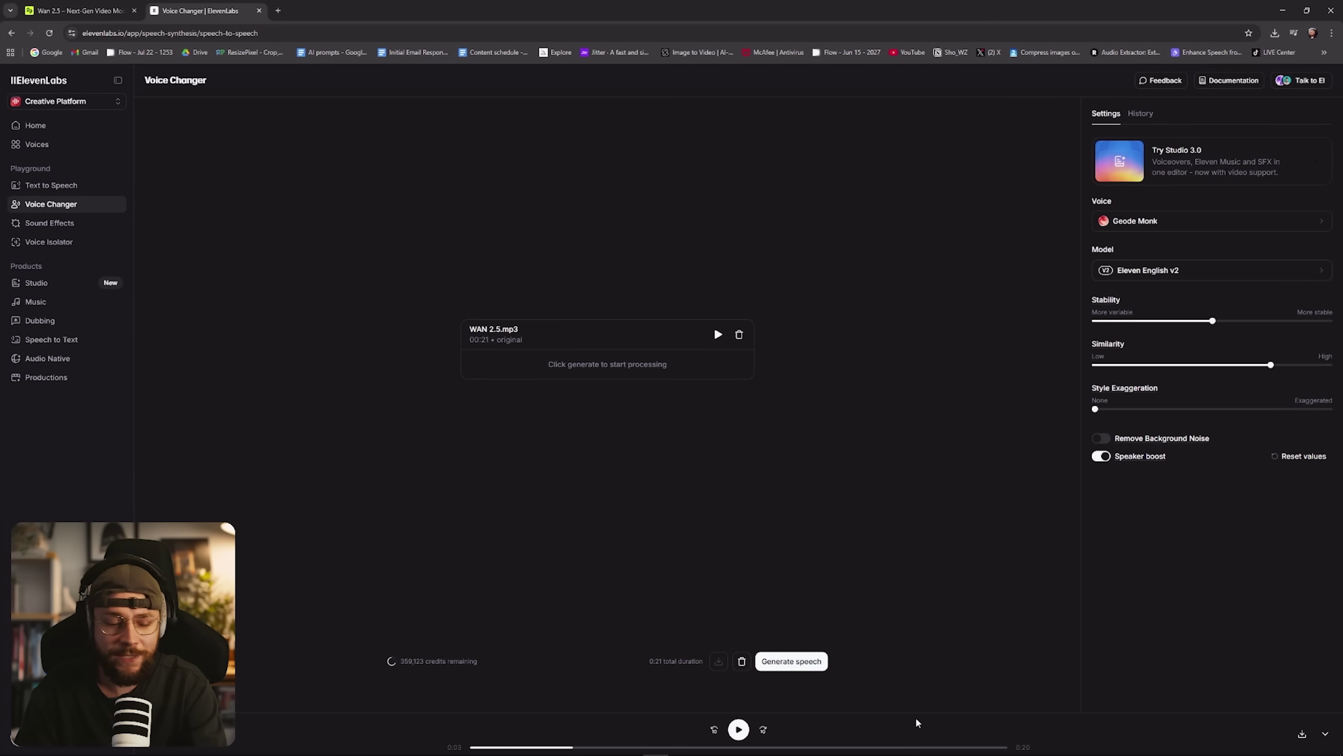
{"action": "left_click", "coordinate": [791, 661]}
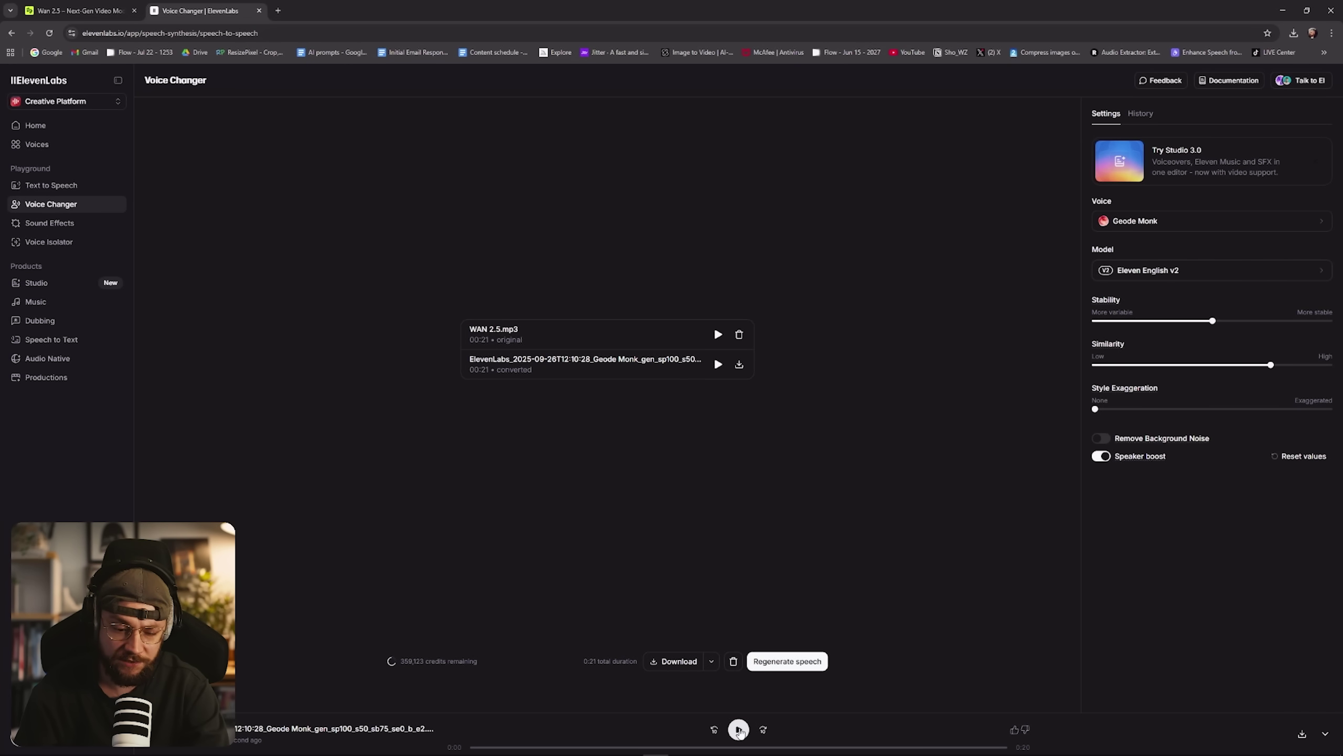
{"action": "left_click", "coordinate": [739, 730]}
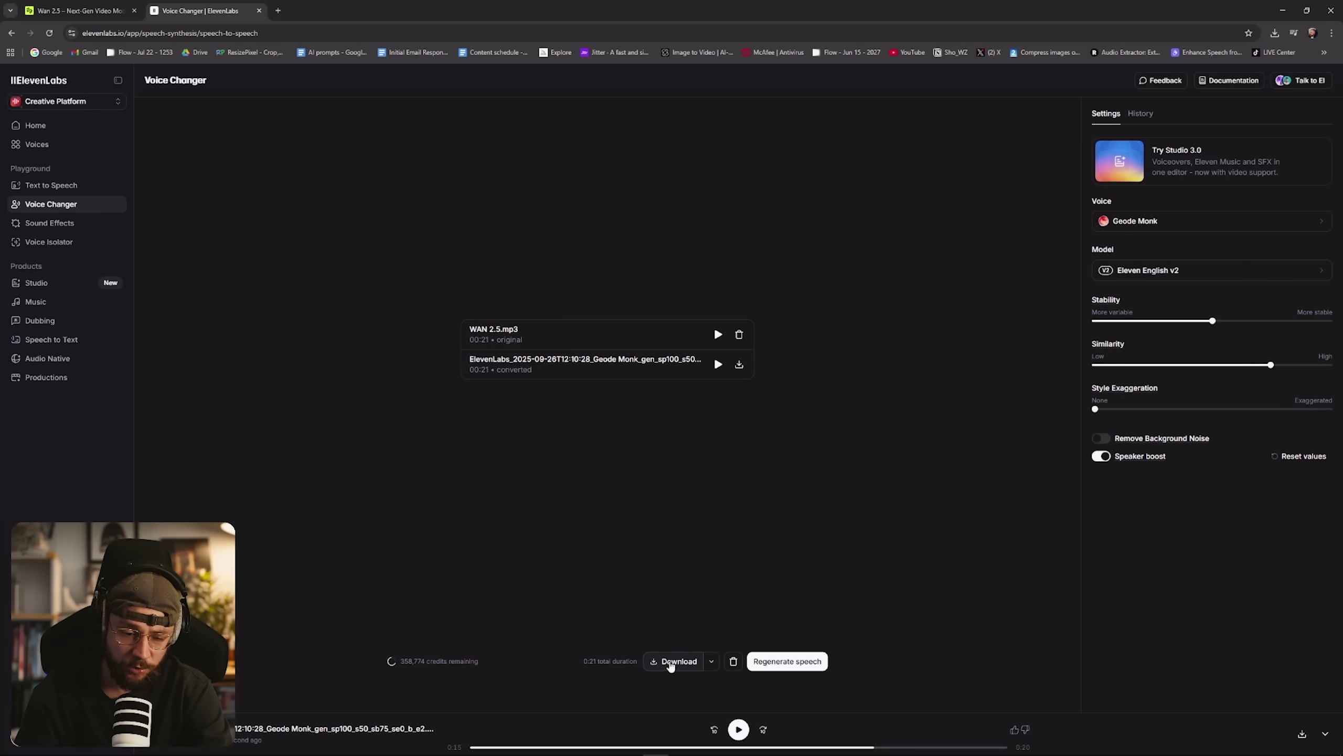
{"action": "left_click", "coordinate": [671, 663]}
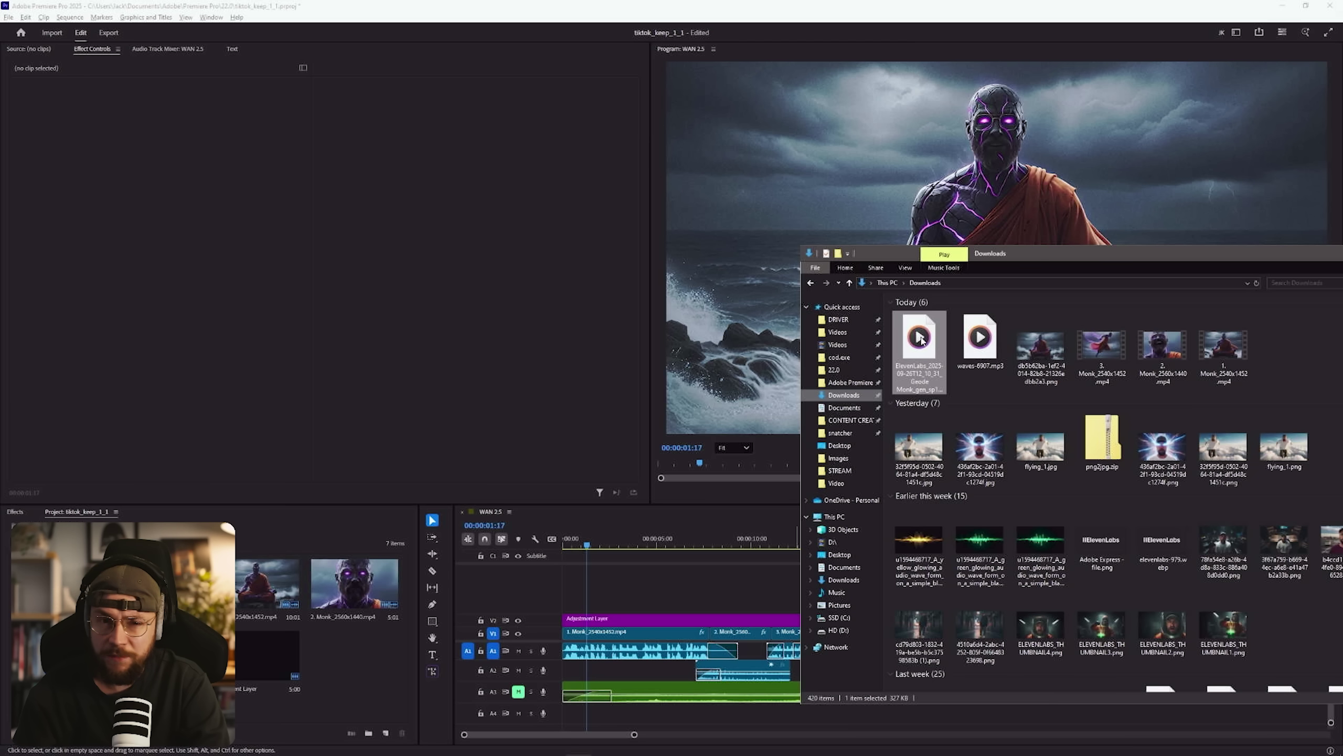
Import the ElevenLabs monk voiceover onto track A4, then audition track A2 soloed
{"action": "left_click_drag", "start_coordinate": [920, 339], "coordinate": [360, 656]}
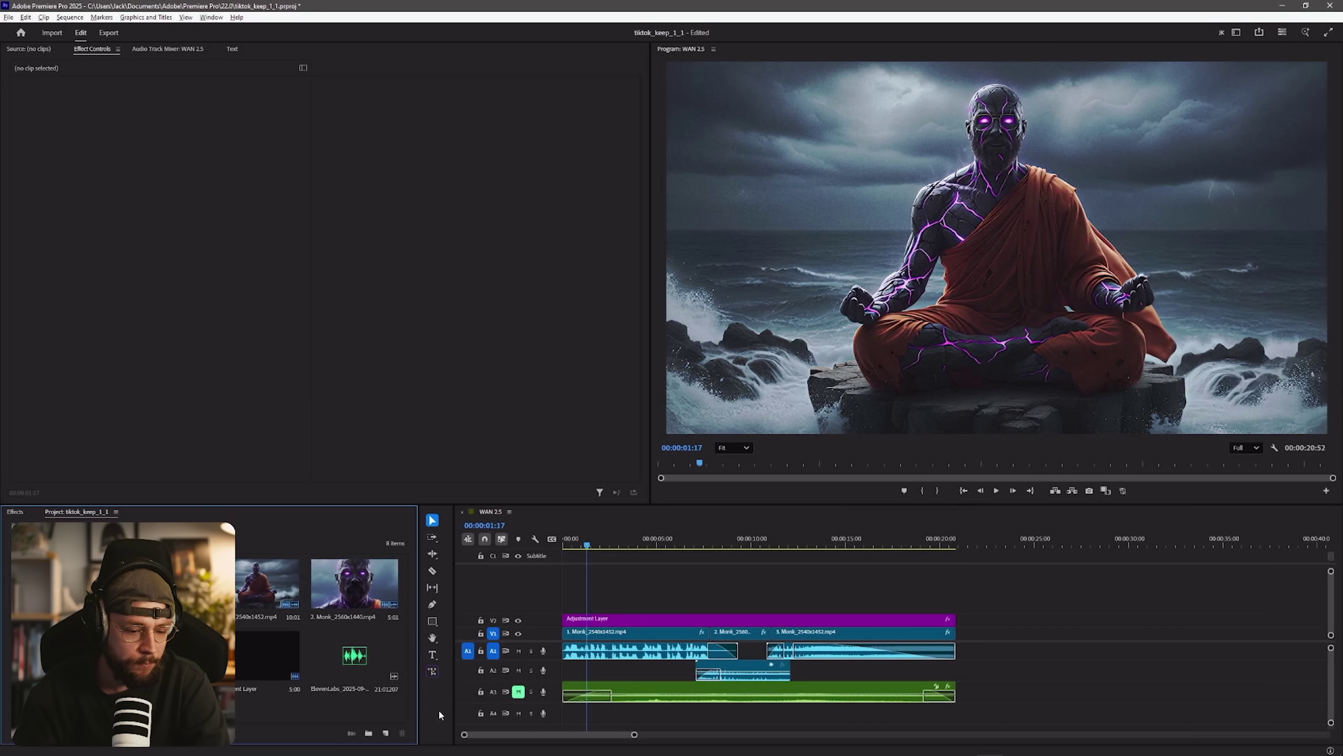
{"action": "left_click_drag", "start_coordinate": [348, 661], "coordinate": [608, 712]}
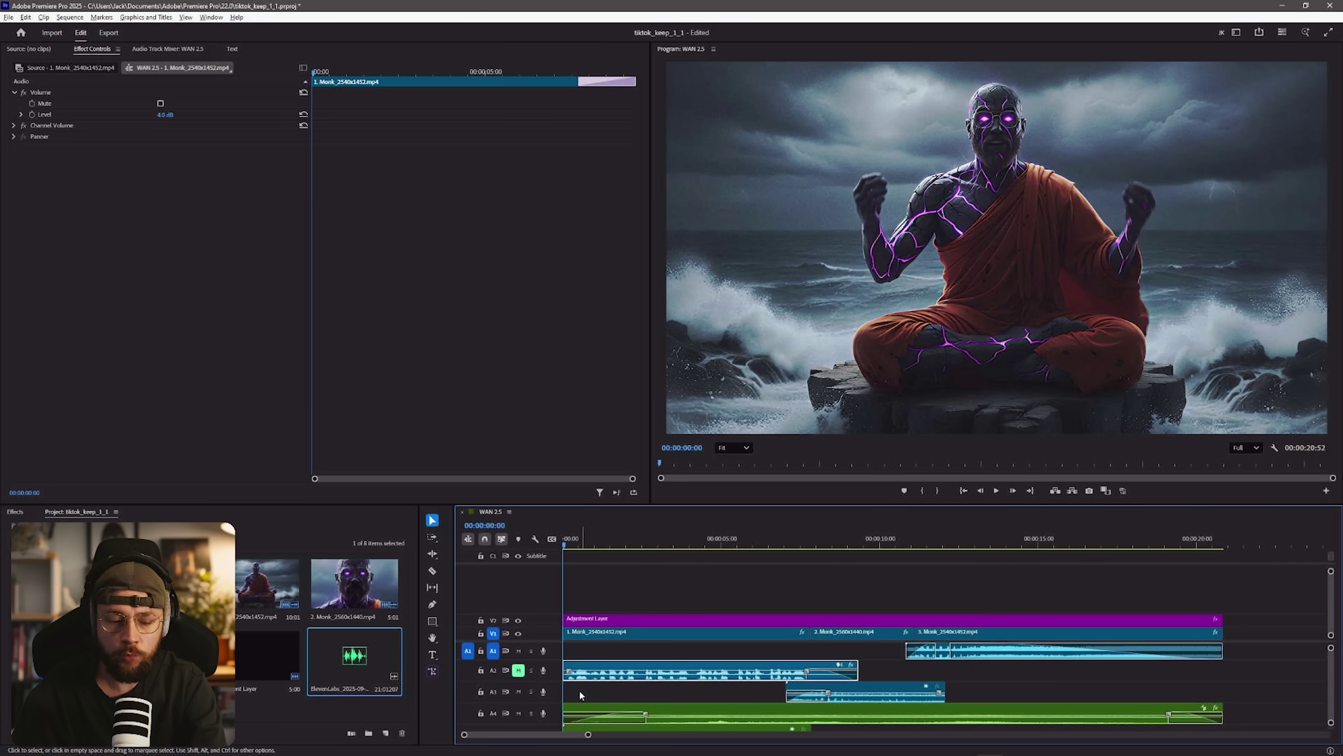
{"action": "left_click", "coordinate": [519, 670]}
{"action": "left_click", "coordinate": [531, 670]}
{"action": "key", "text": "space"}
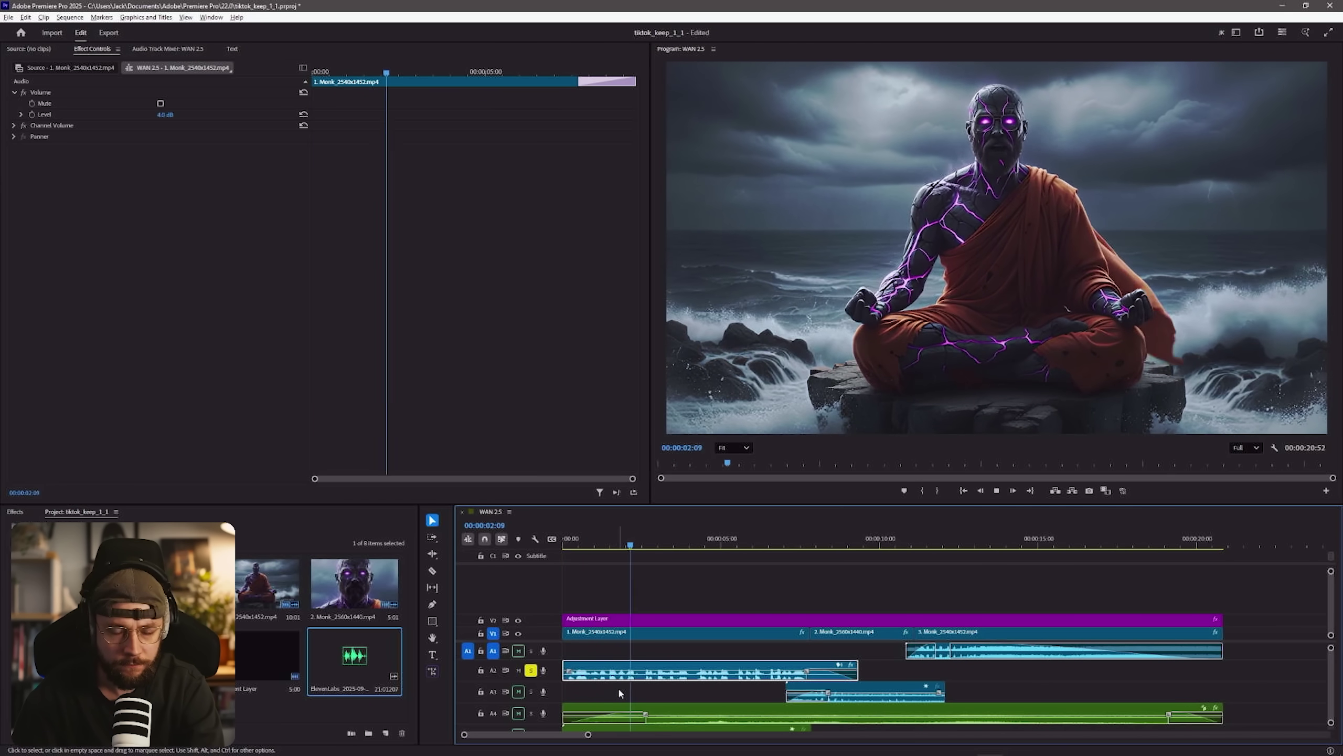
{"action": "key", "text": "space"}
{"action": "left_click", "coordinate": [531, 670]}
Play the whole sequence from the start to preview the voiceover with the clips
{"action": "left_click", "coordinate": [611, 655]}
{"action": "key", "text": "Home"}
{"action": "scroll", "coordinate": [638, 648], "scroll_direction": "down", "scroll_amount": 1}
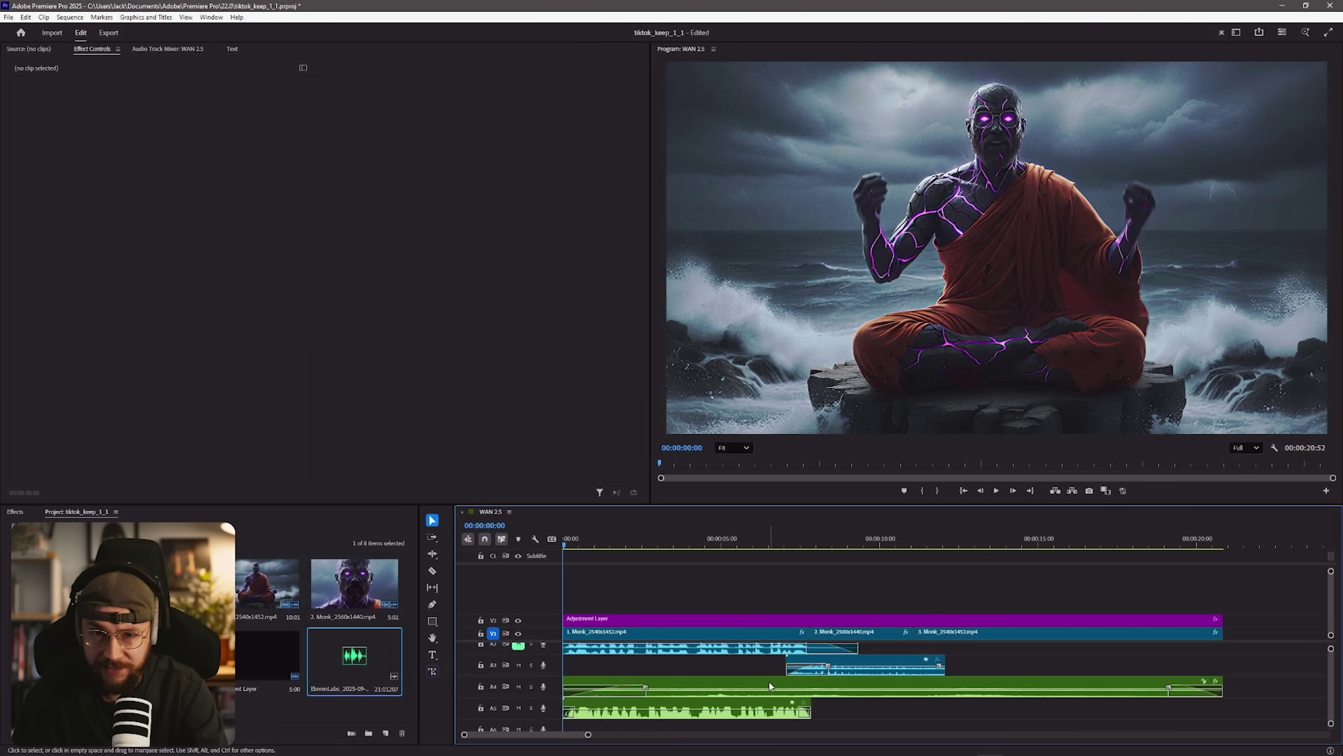
{"action": "key", "text": "space"}
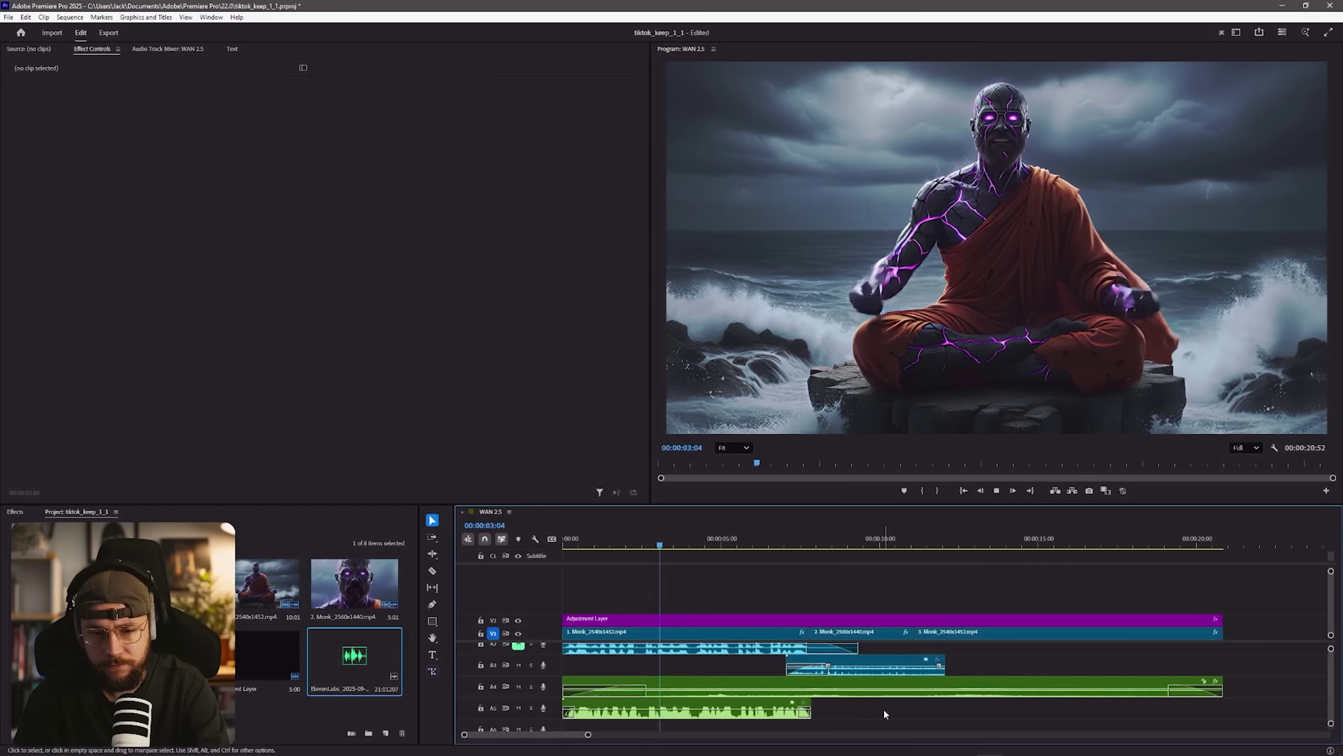
{"action": "key", "text": "space"}
{"action": "scroll", "coordinate": [674, 592], "scroll_direction": "up", "scroll_amount": 1}
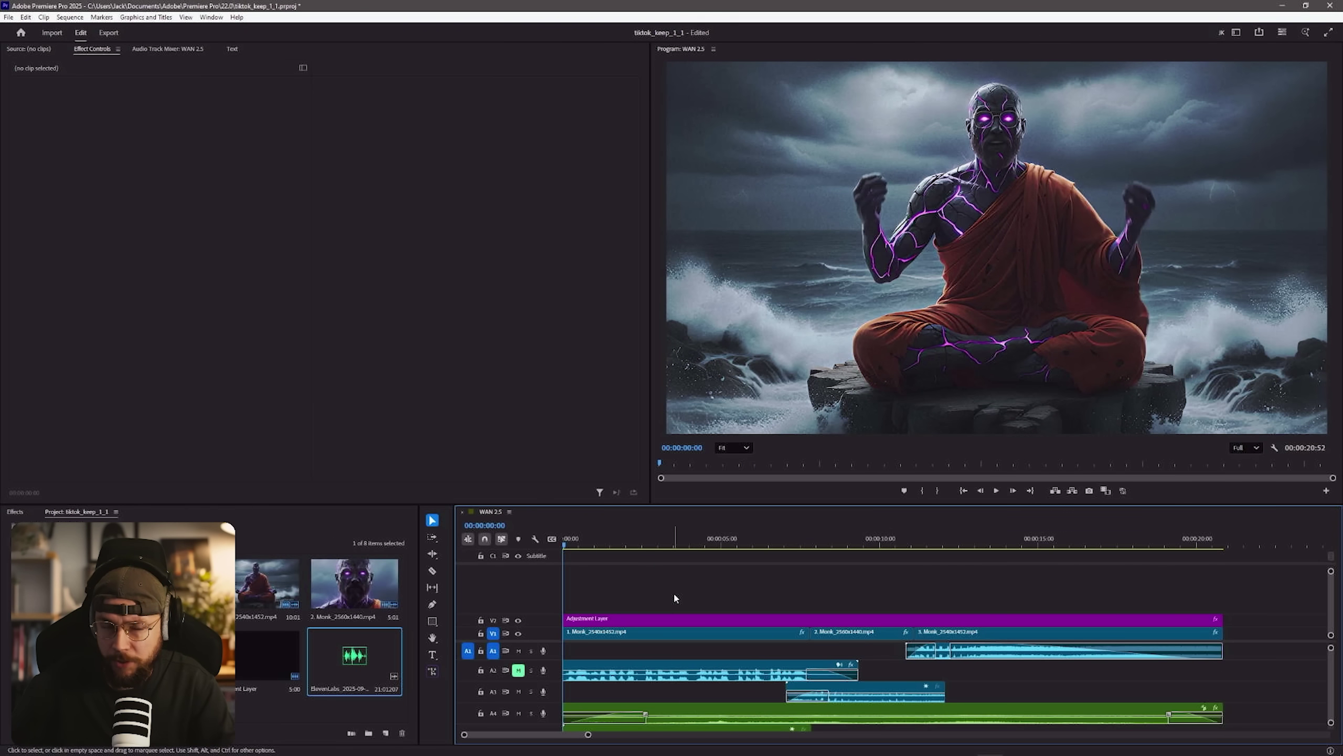